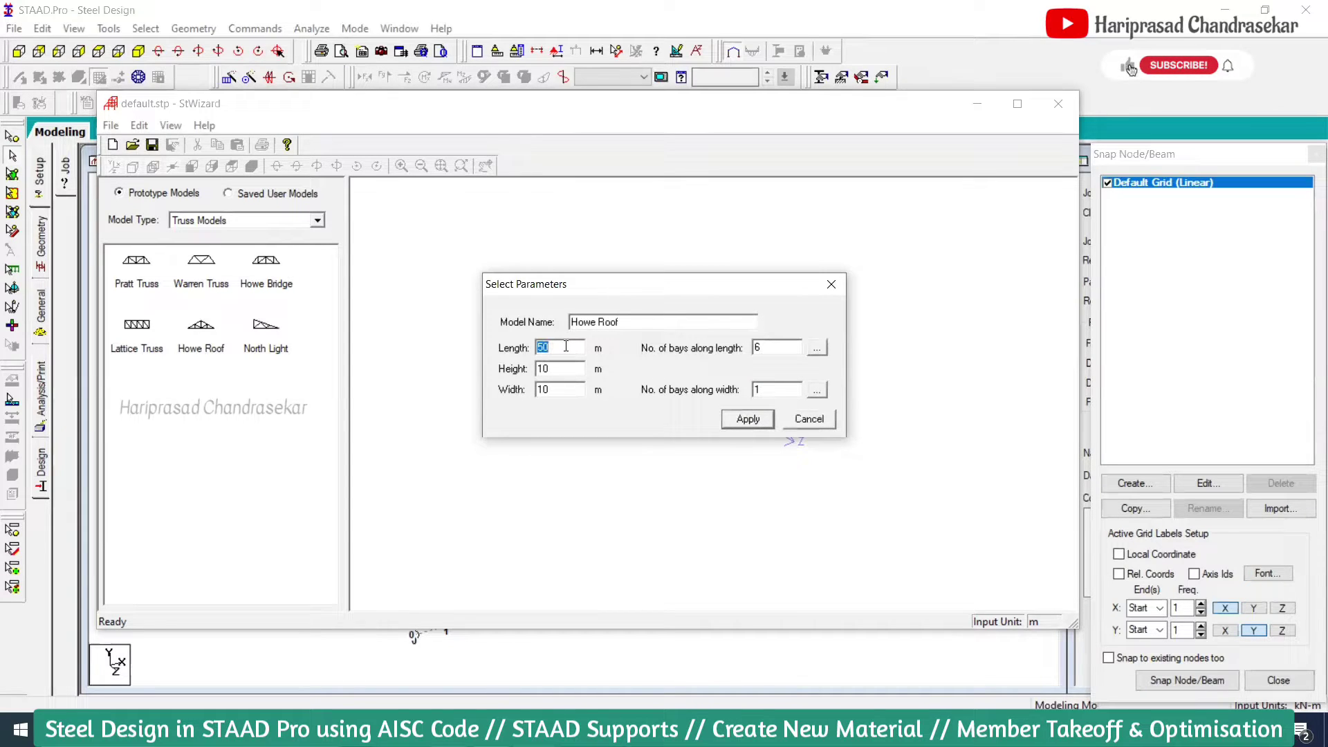
Generate a Howe Roof truss model with 10 m length, 2 m height and 5 bays along the width.
type("1")
left_click_drag(565, 391, 506, 375)
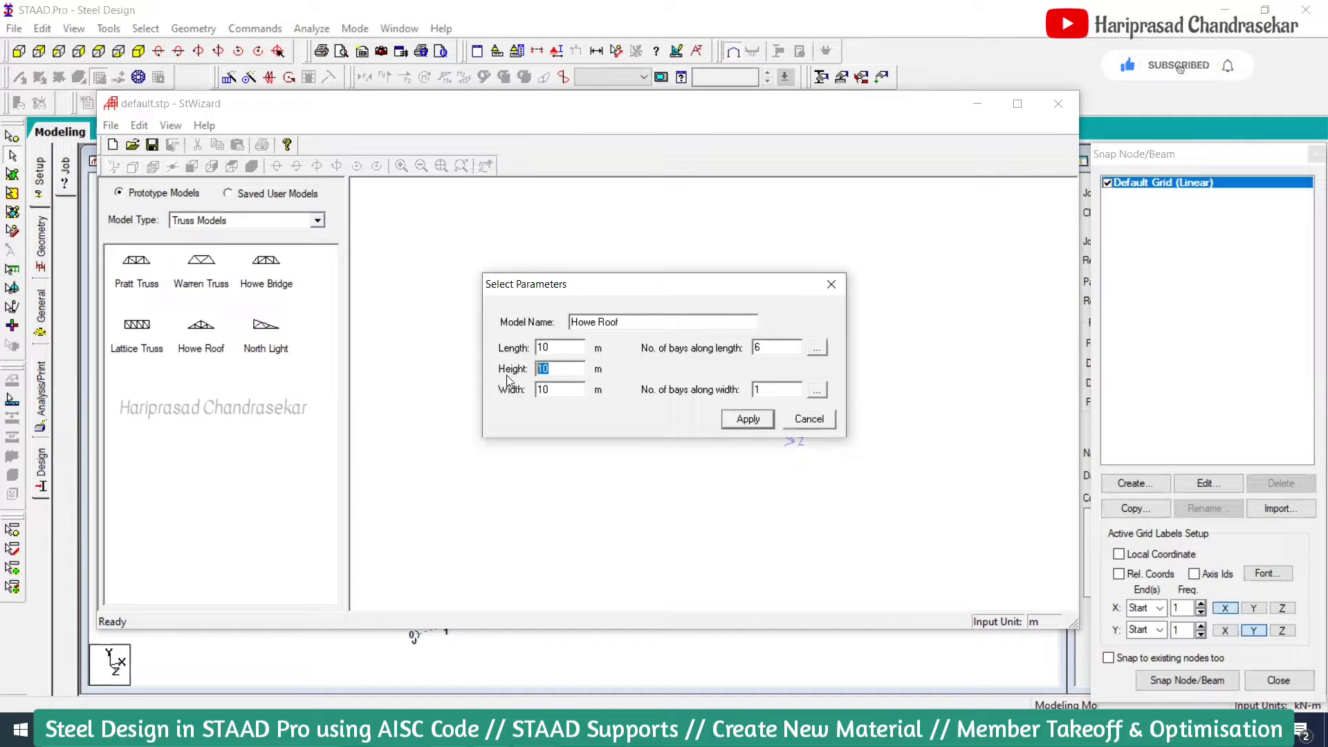
type("2")
left_click_drag(740, 293, 402, 261)
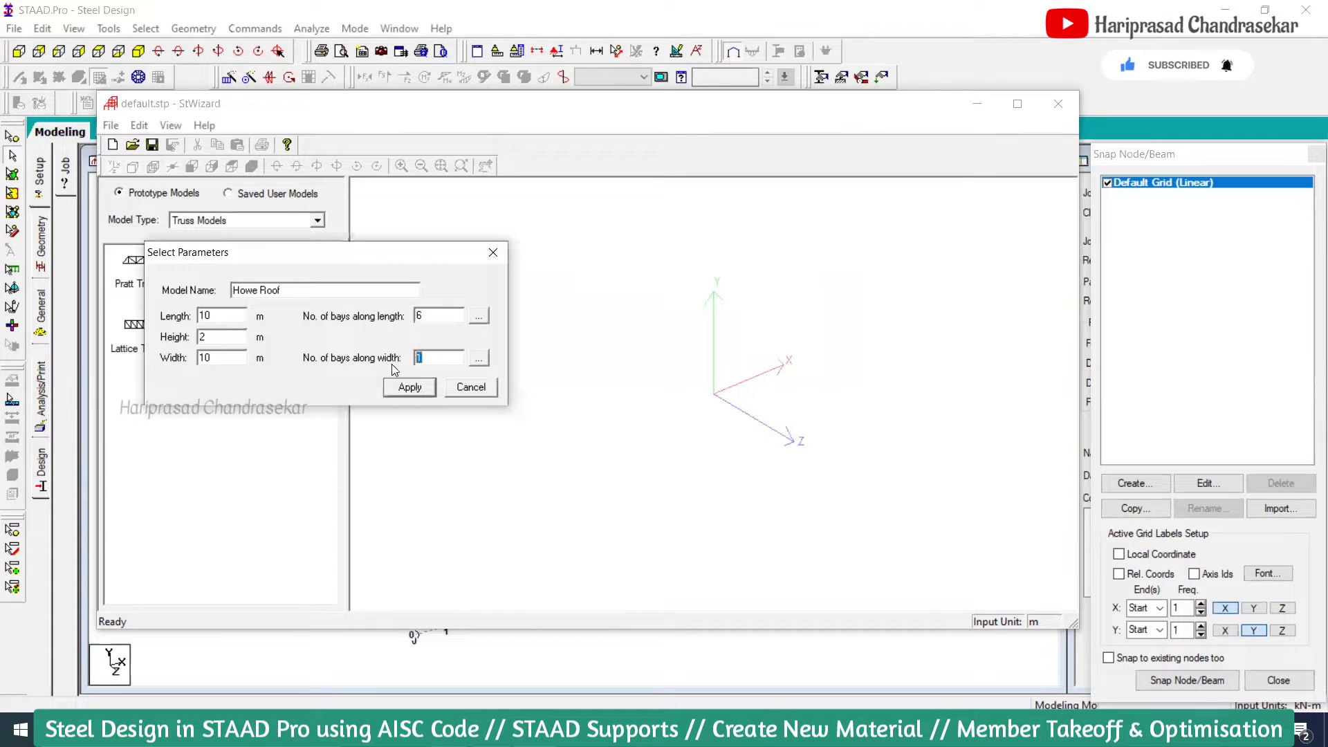
type("6")
left_click(410, 387)
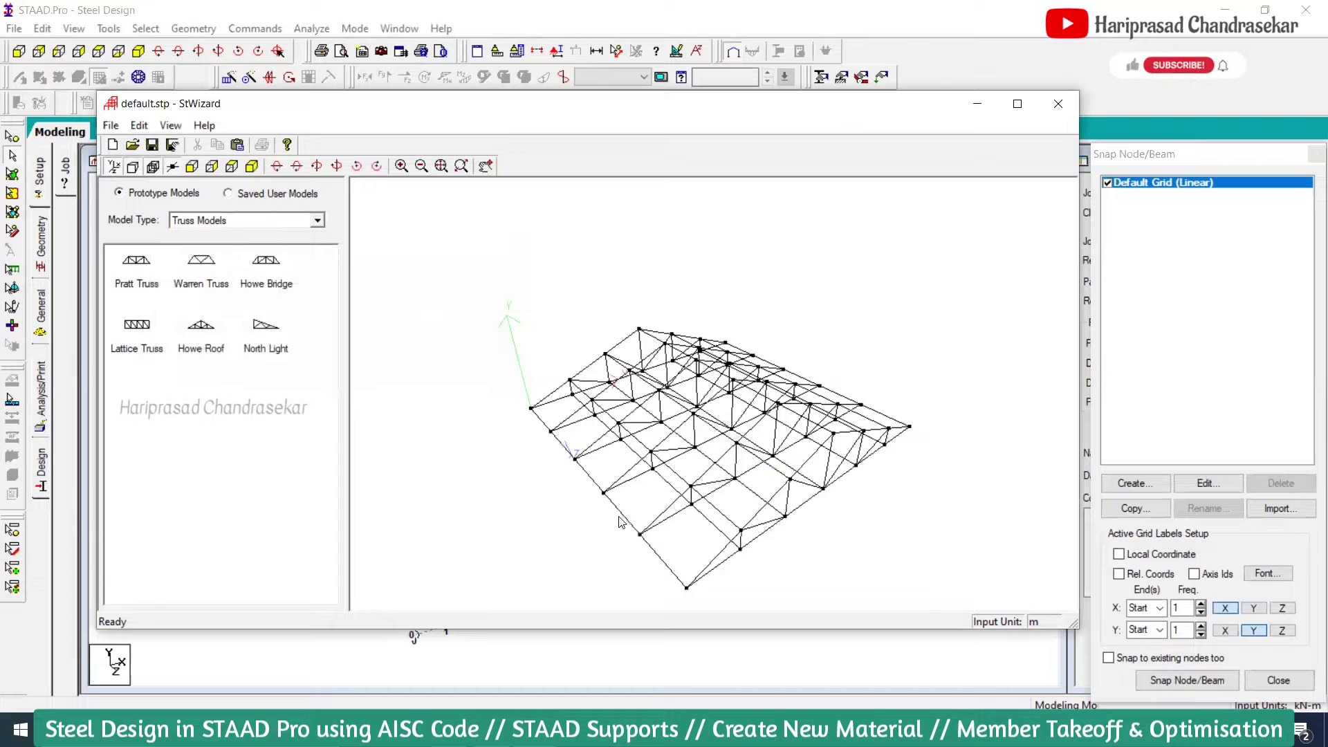
double_click(200, 328)
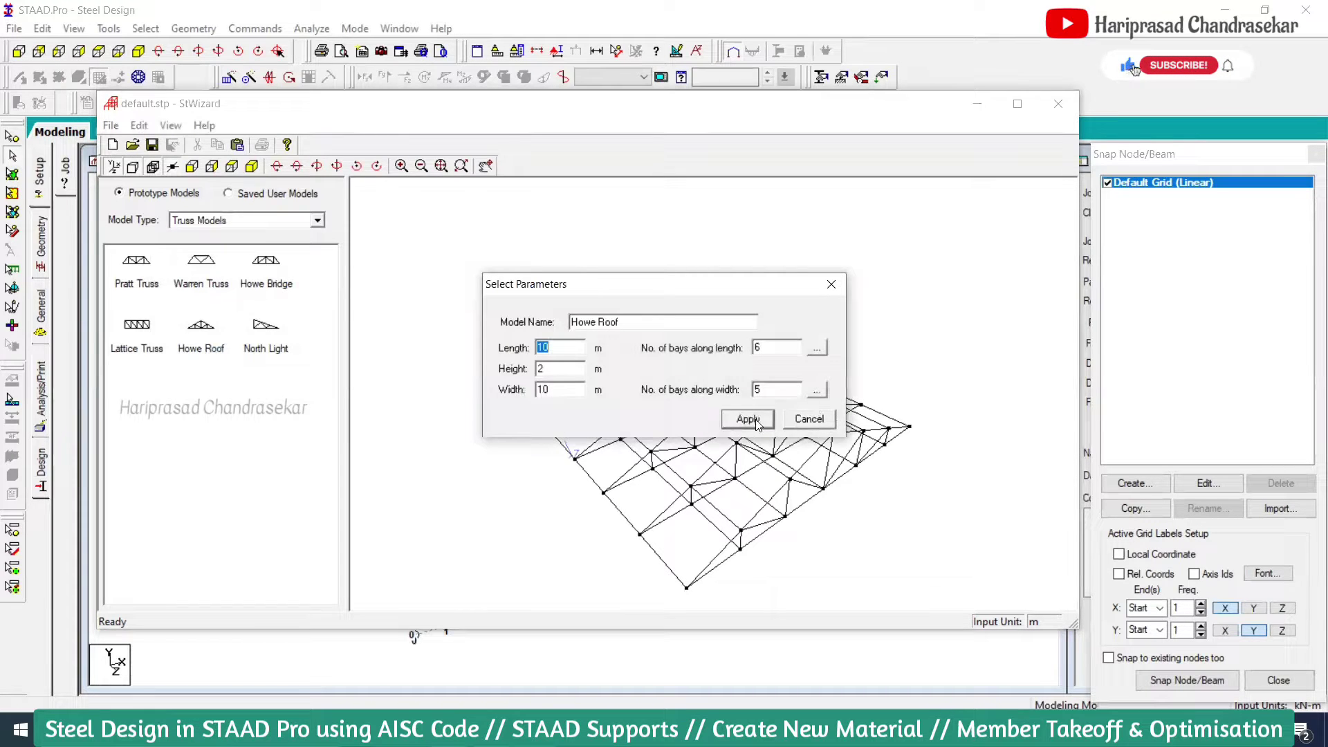
left_click(807, 419)
left_click_drag(689, 239, 821, 353)
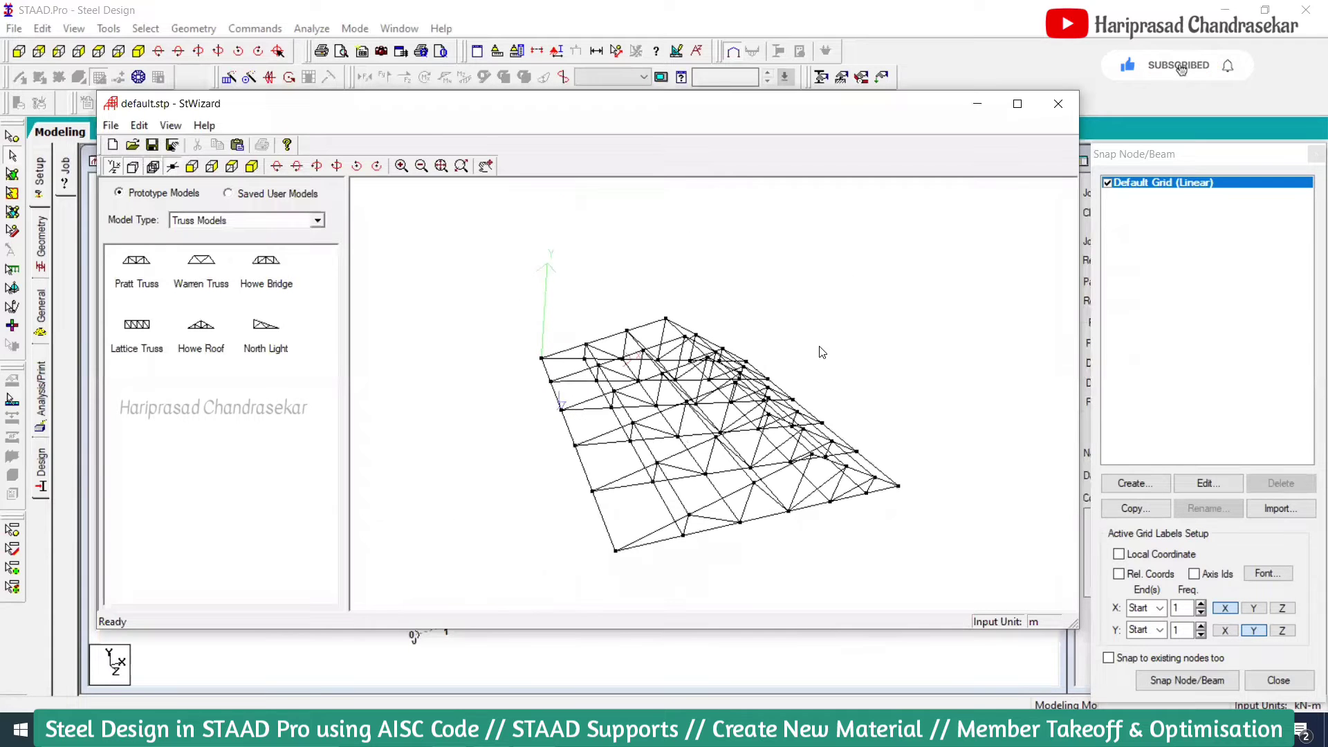
Transfer the roof truss model into STAAD.Pro, offset by 5 m in the Y direction.
left_click(236, 146)
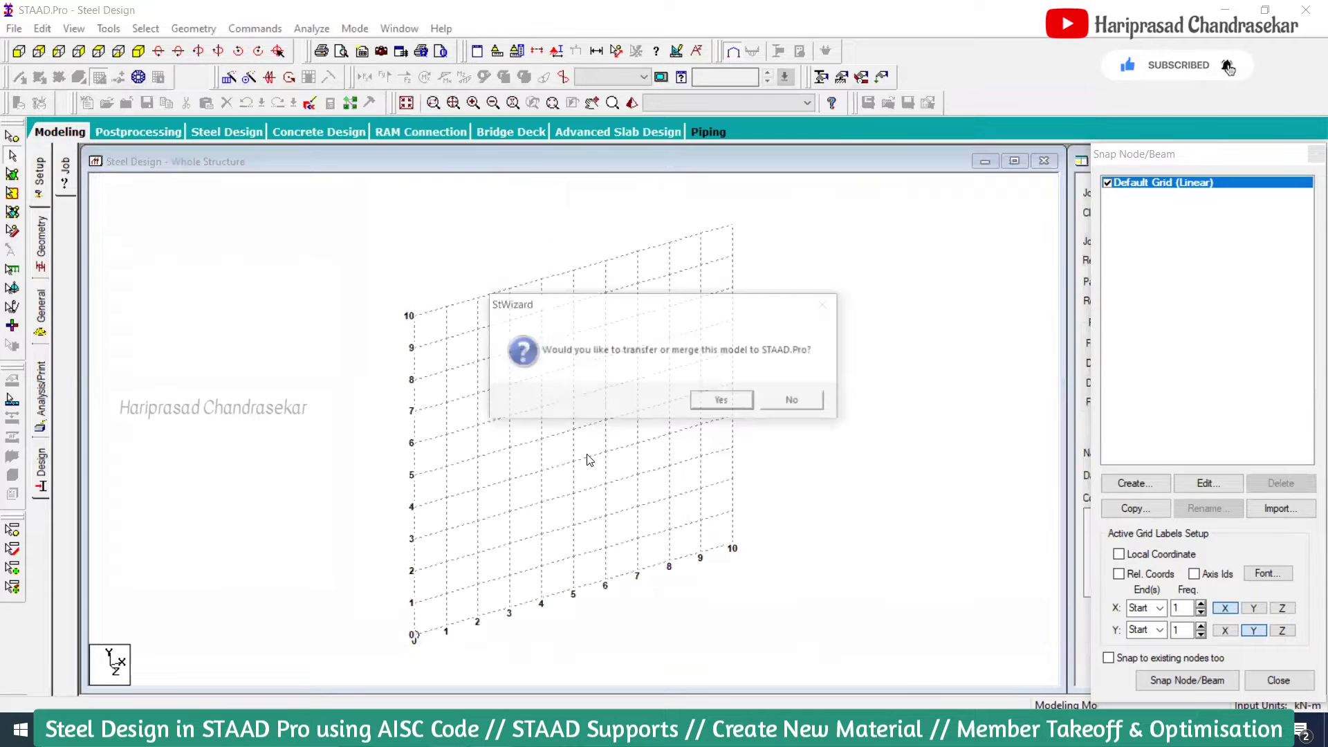
left_click(721, 400)
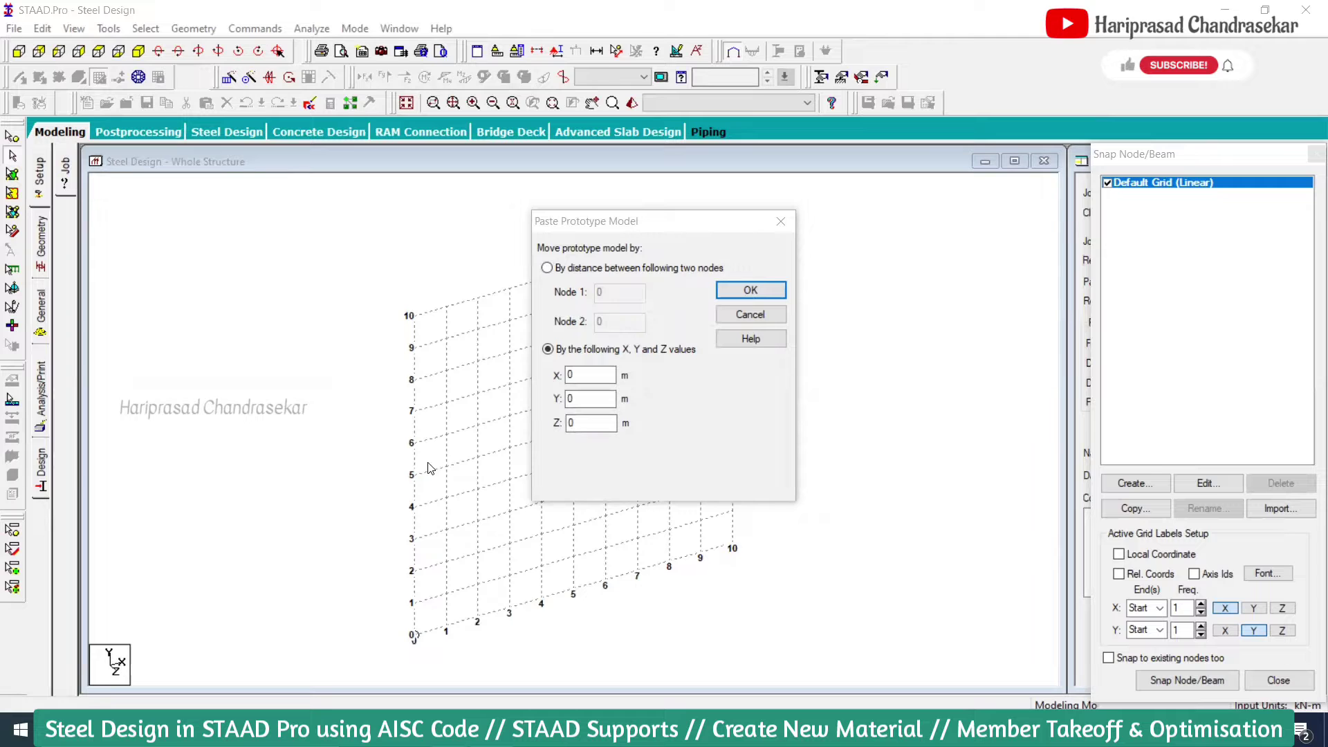
double_click(570, 399)
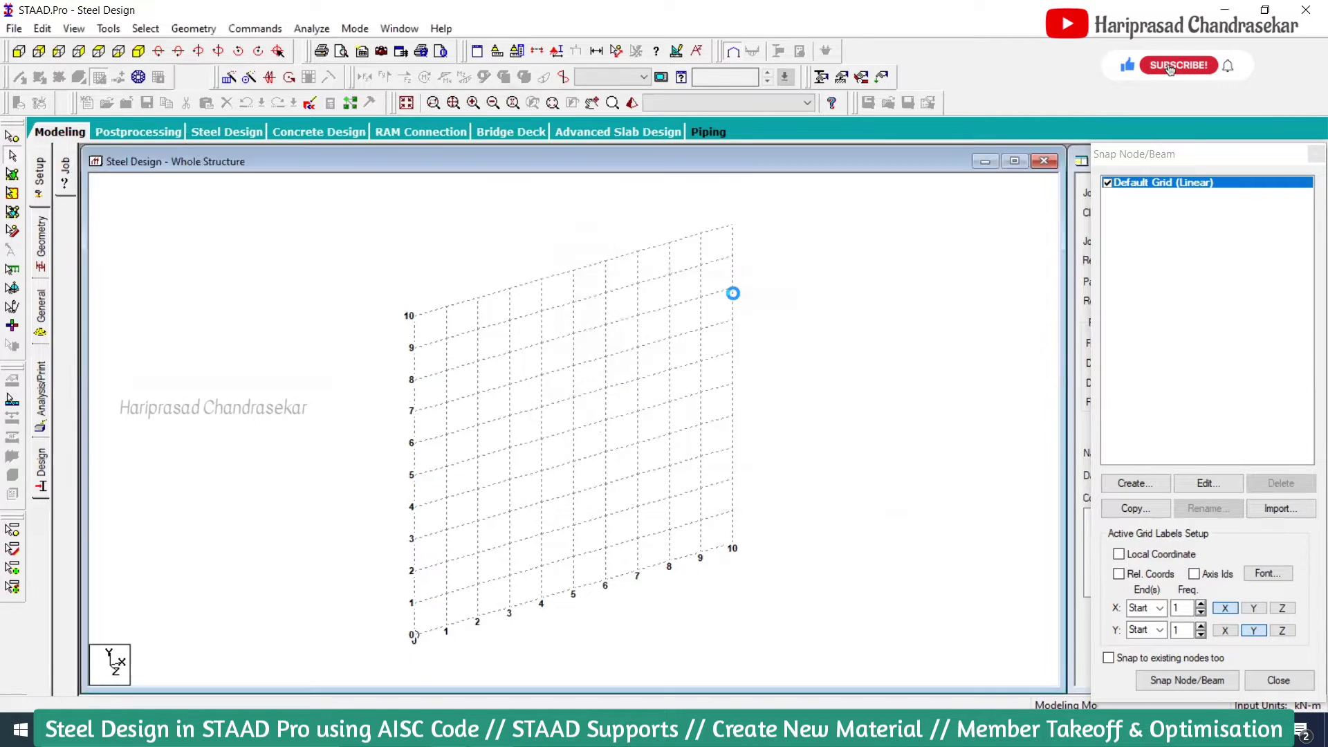
left_click(749, 291)
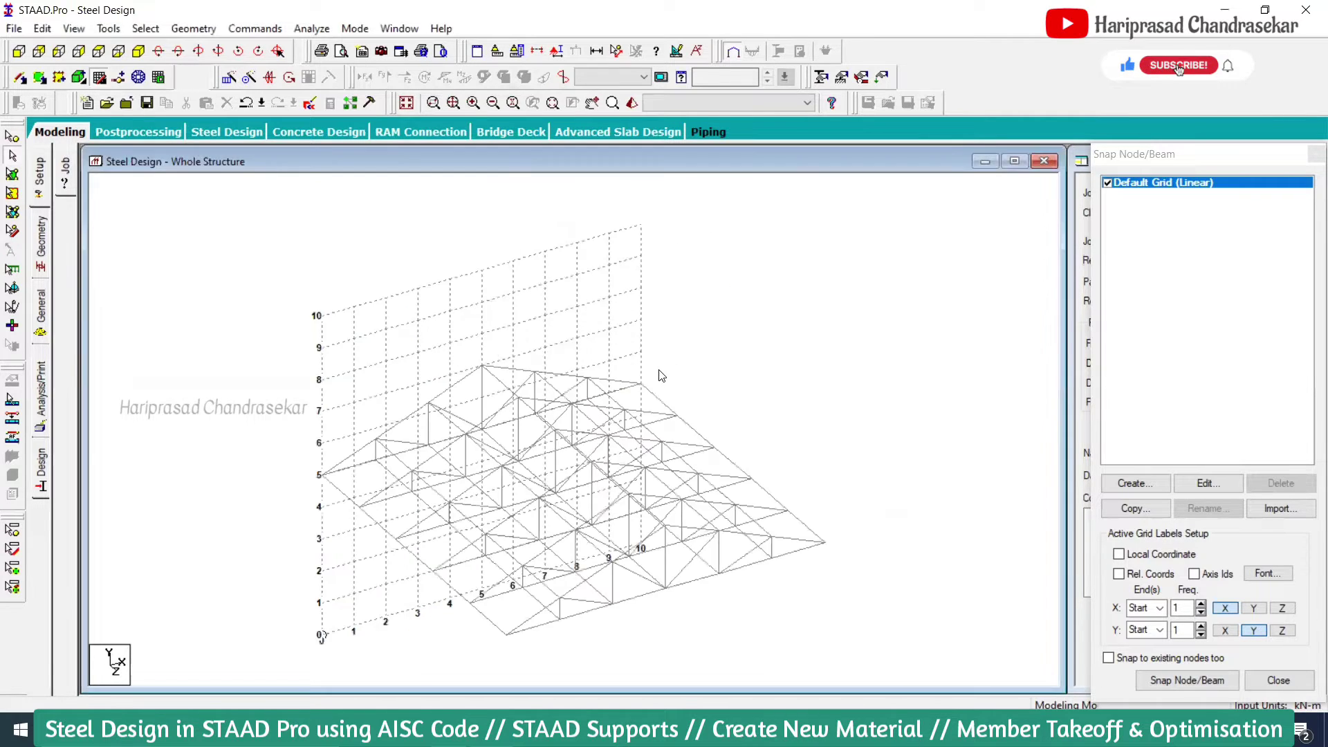
Add columns below both rows of truss end nodes using 3D Repeat with one linked step of -5 m in Y.
left_click(19, 51)
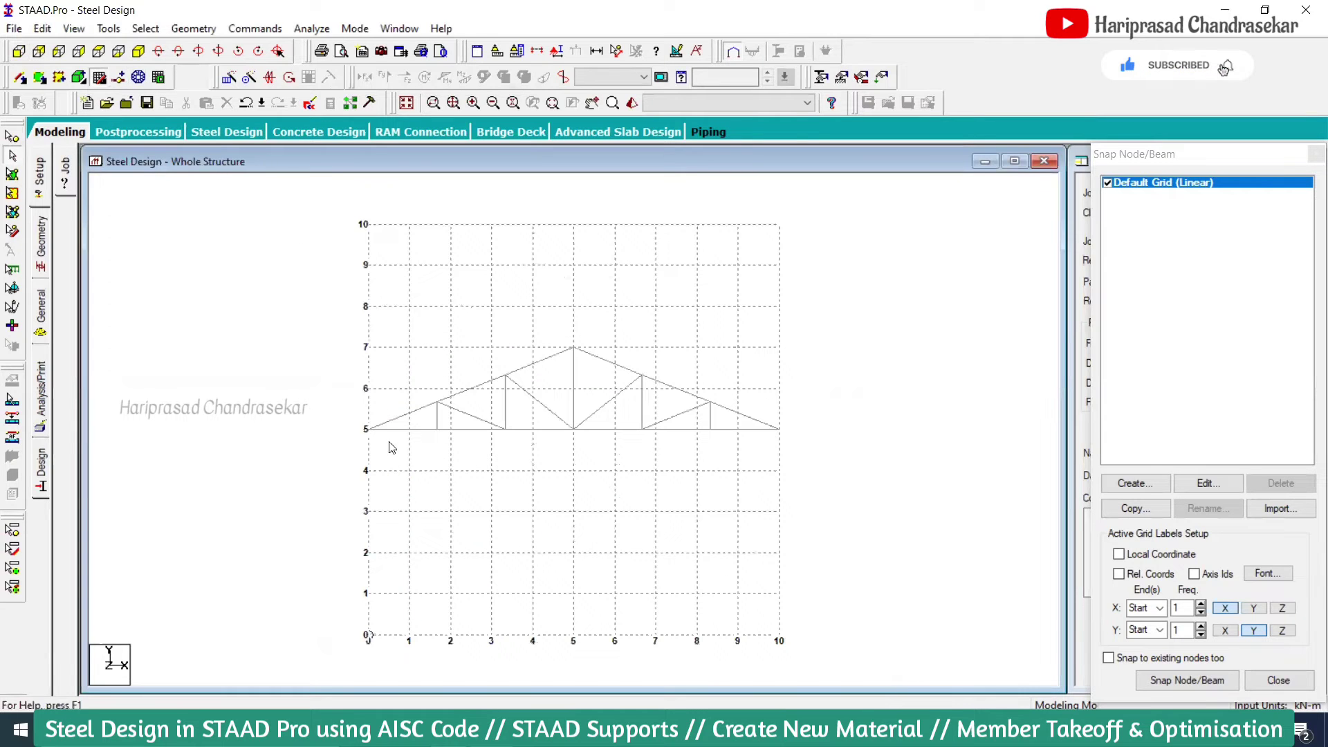
left_click(12, 136)
left_click_drag(333, 374, 408, 485)
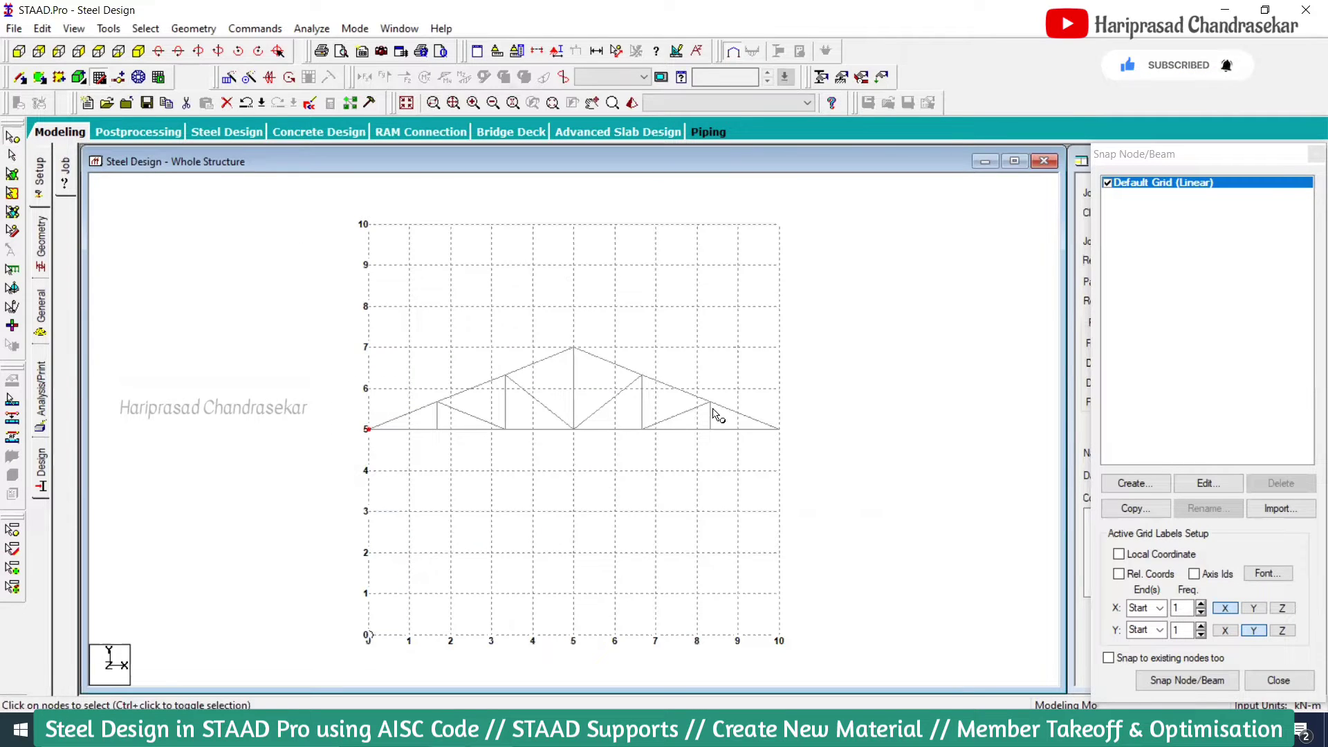
left_click_drag(757, 401, 796, 470, "ctrl")
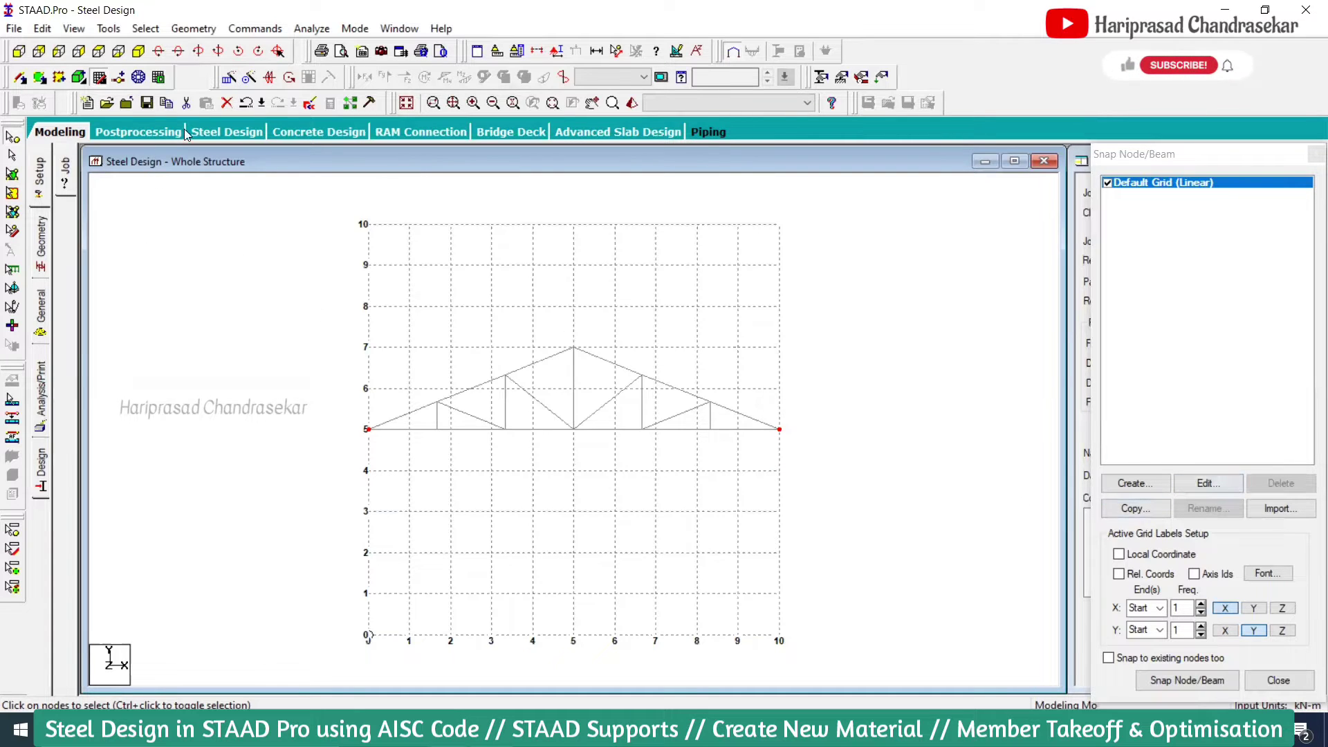
left_click(230, 77)
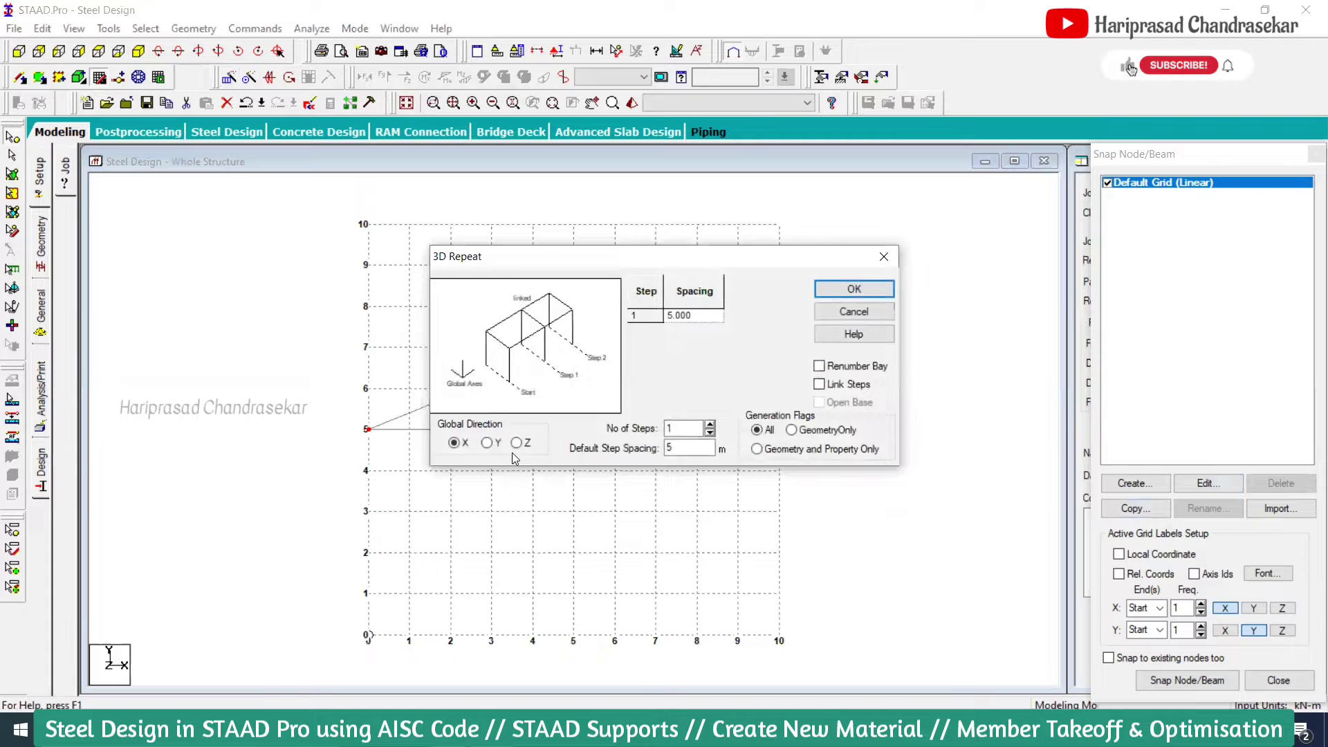
left_click(492, 443)
double_click(670, 448)
type("-5")
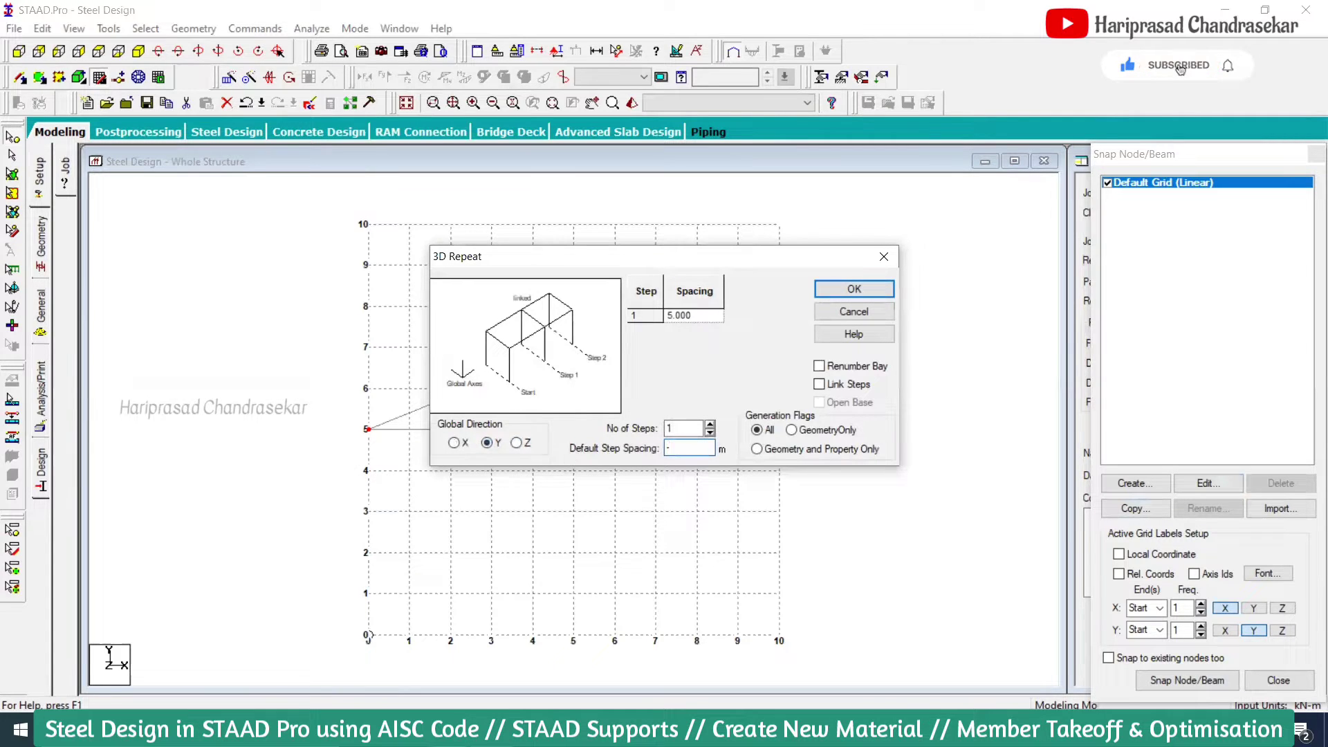
left_click(819, 385)
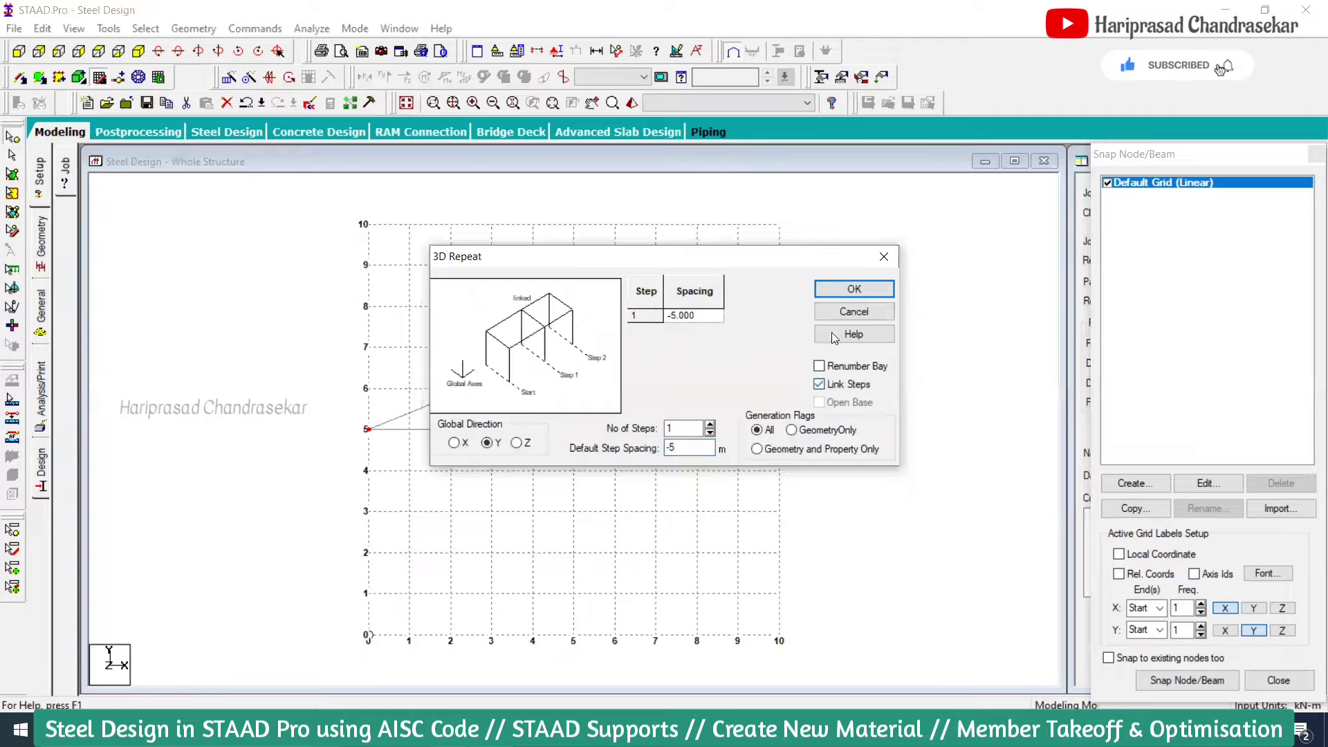
left_click(844, 291)
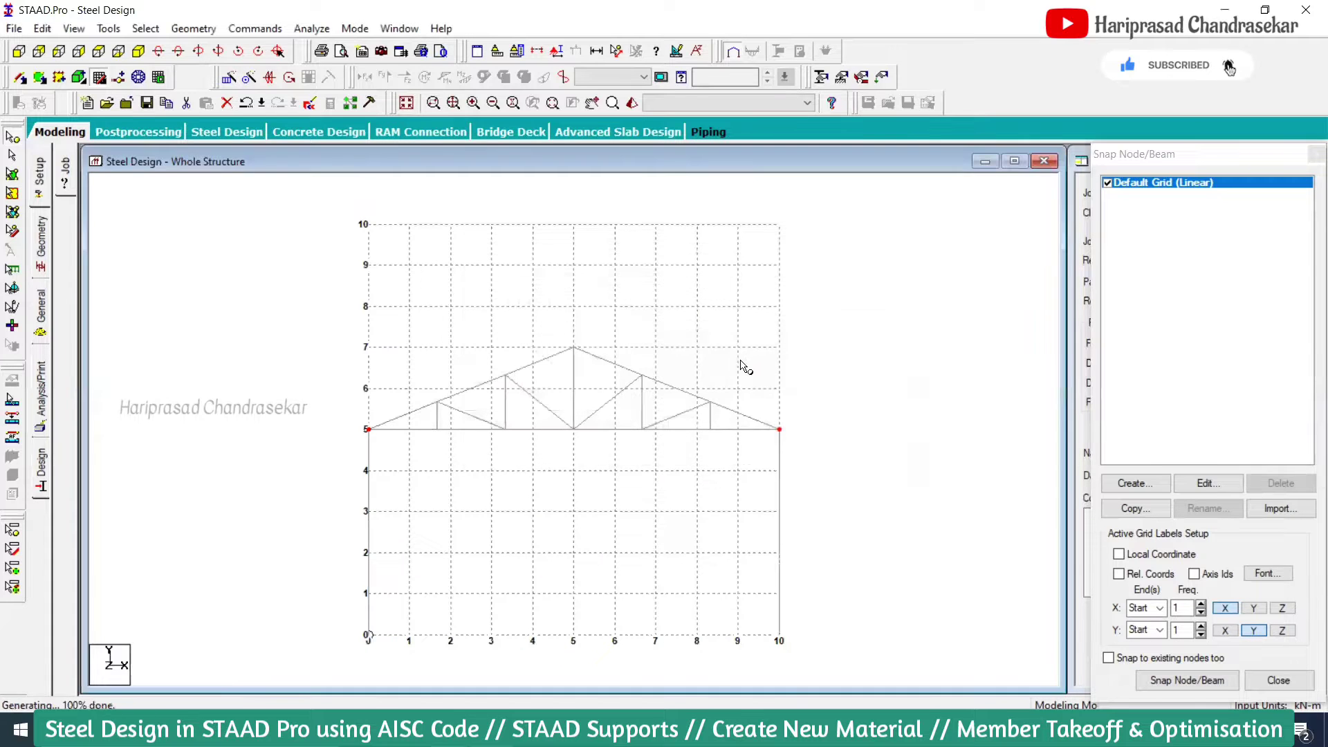
left_click(137, 52)
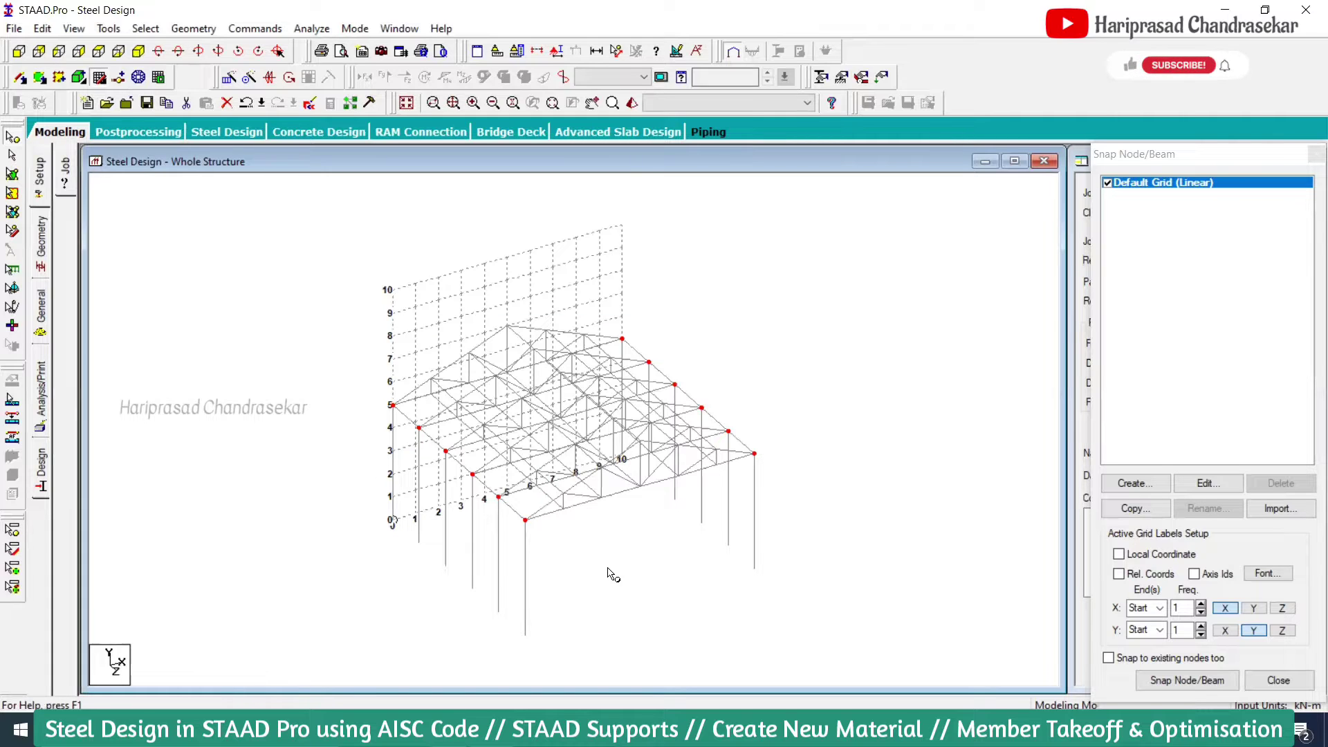
left_click(587, 561)
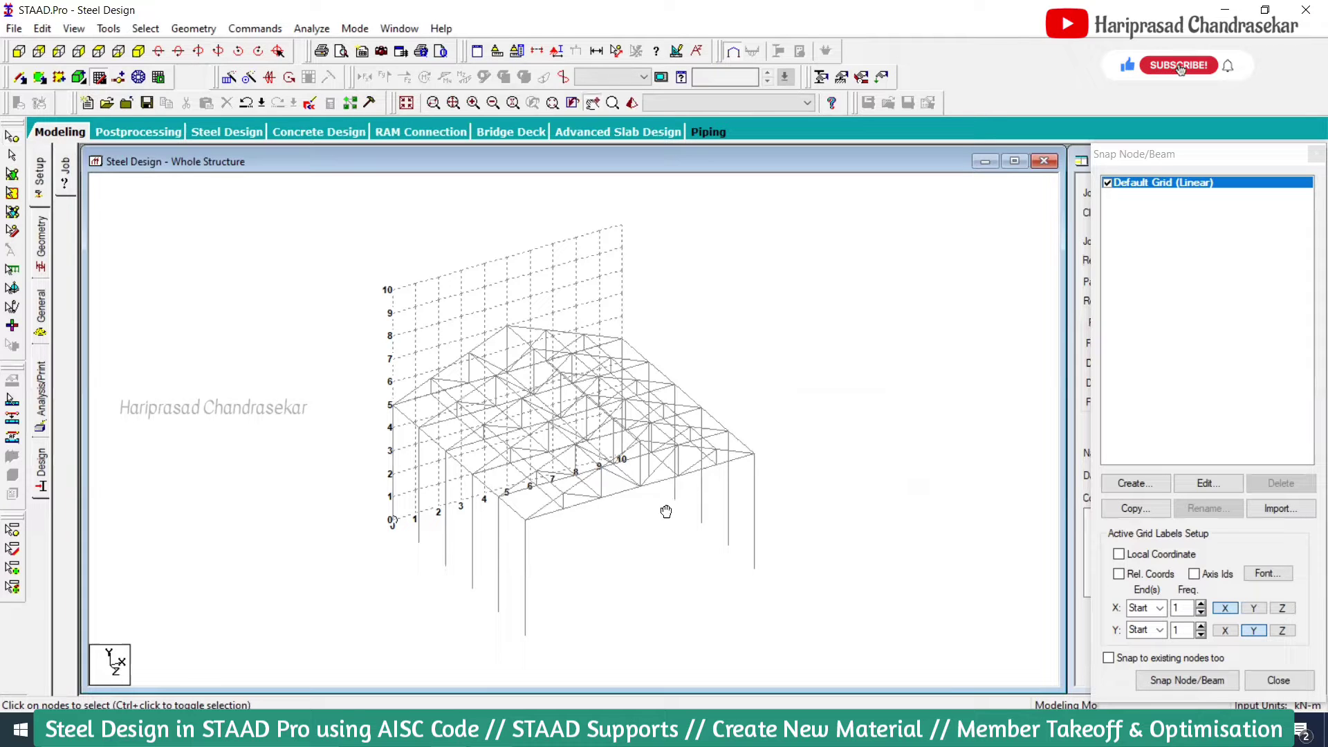
middle_click_drag(668, 534, 651, 480)
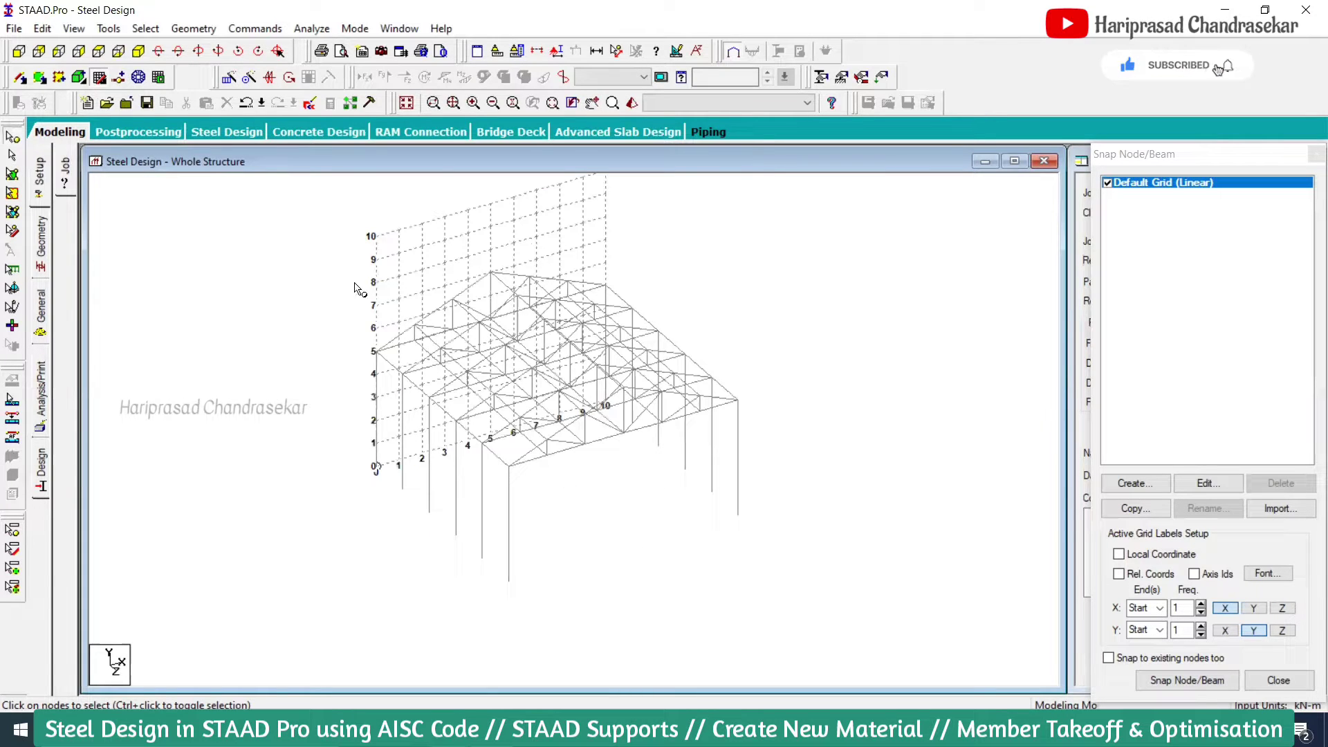
Create a fixed support definition for the structure and select it in the supports list.
left_click(19, 50)
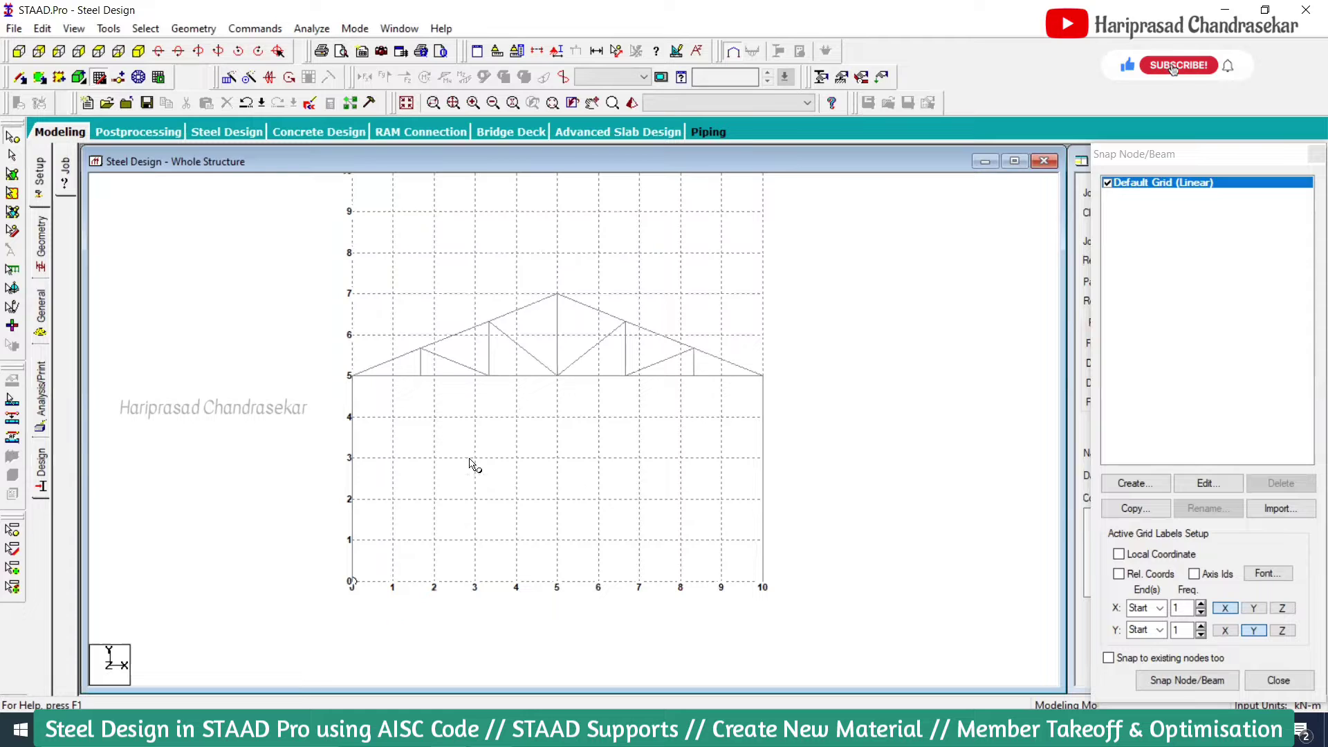
left_click(42, 307)
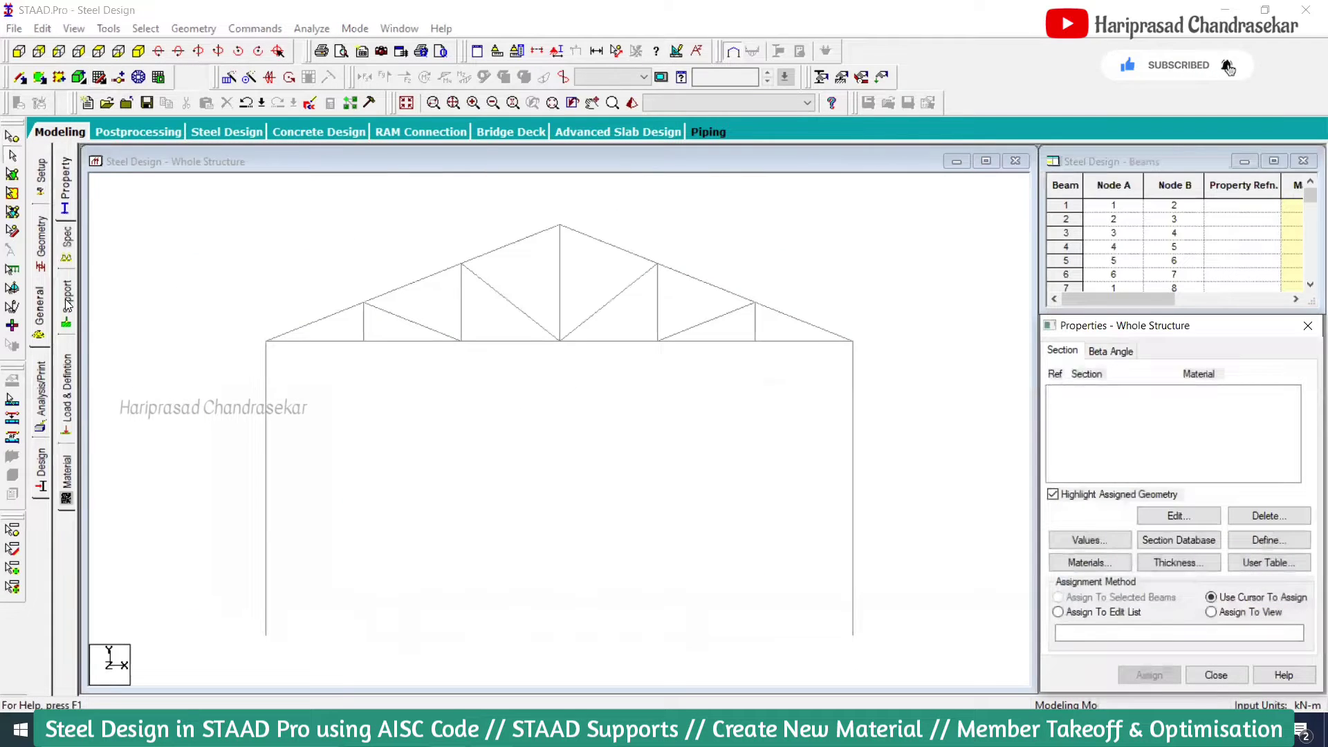
left_click(68, 306)
left_click(1192, 548)
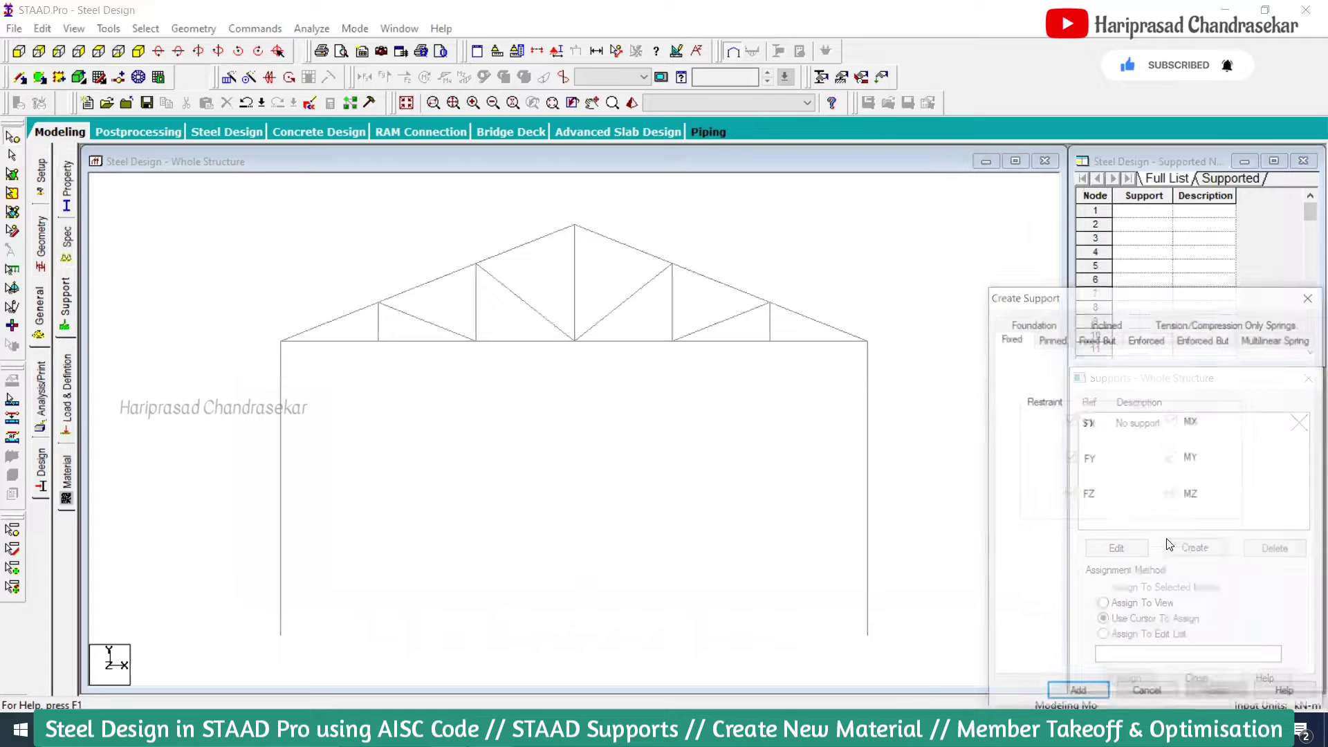
left_click(1086, 692)
left_click(1123, 446)
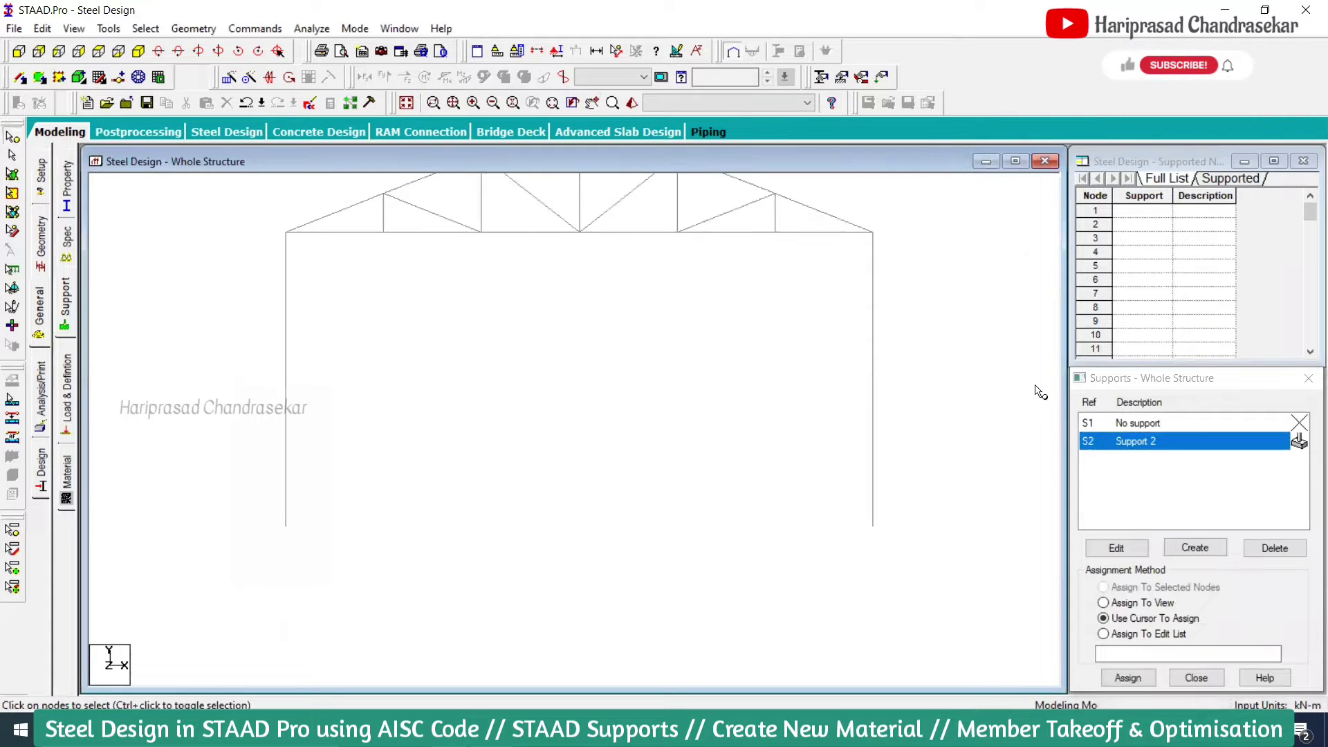
Start creating another support, and open the Support workbook in Microsoft Excel as a reference.
left_click(1201, 548)
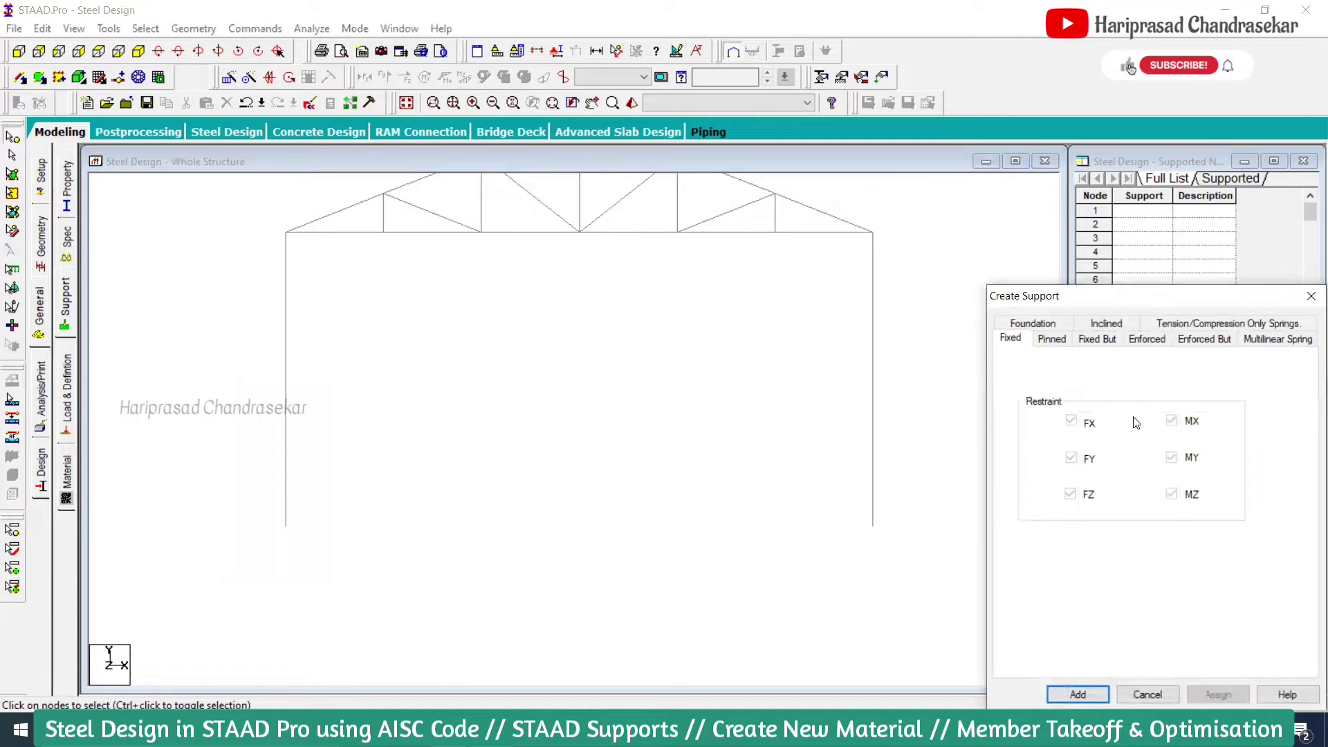
left_click_drag(1073, 305, 829, 216)
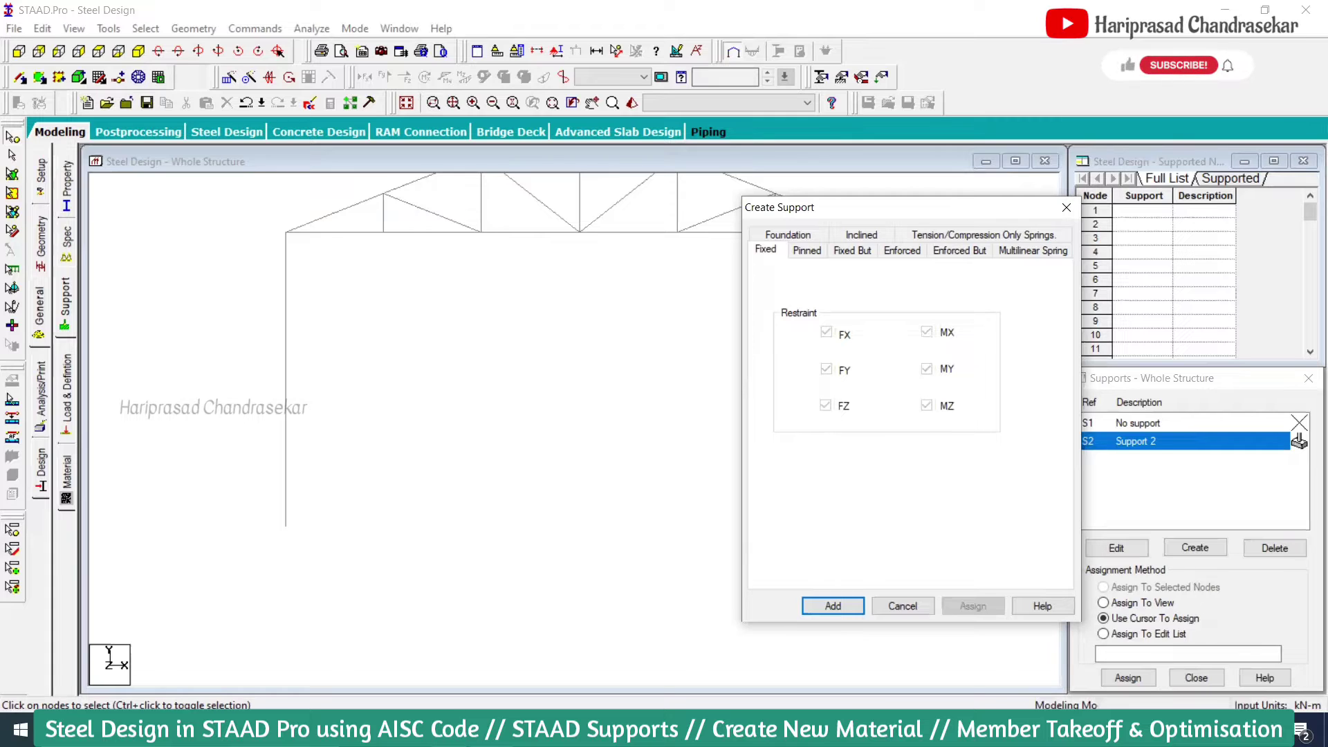
key("super")
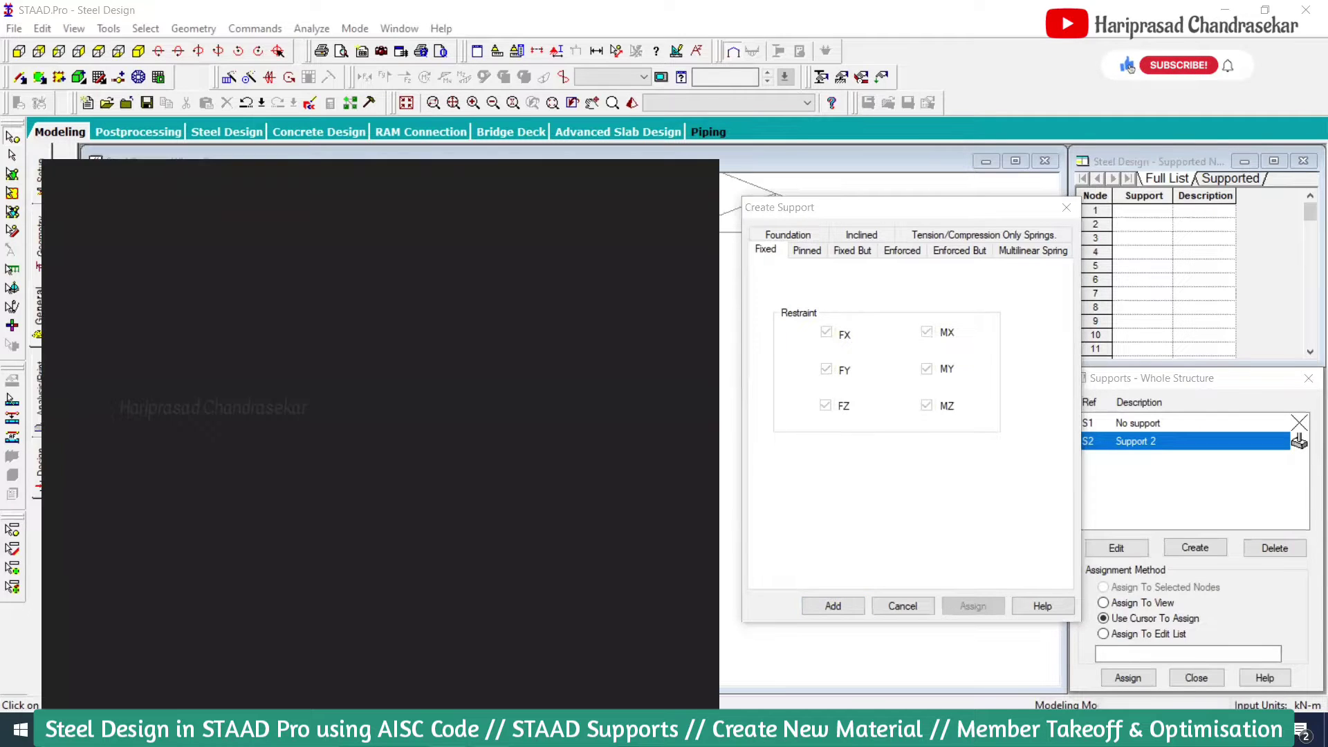
type("exc")
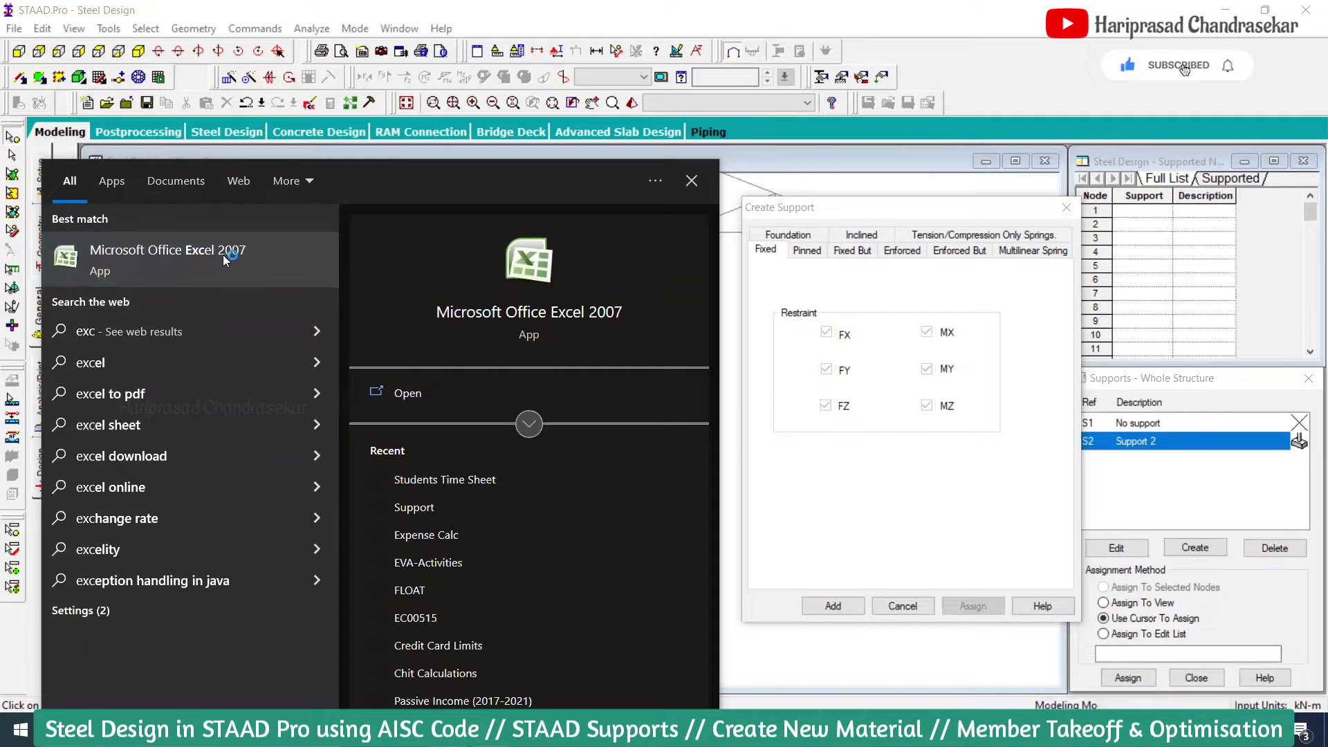
left_click(223, 255)
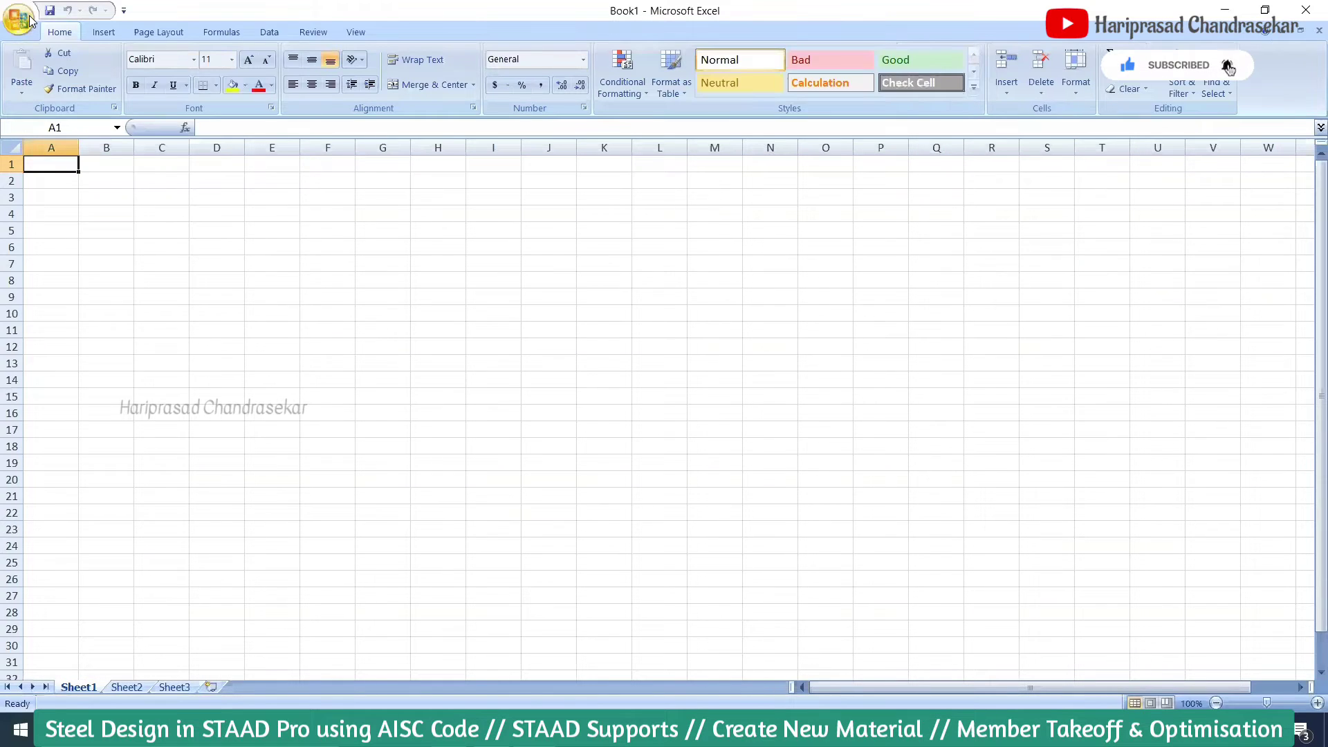
left_click(19, 18)
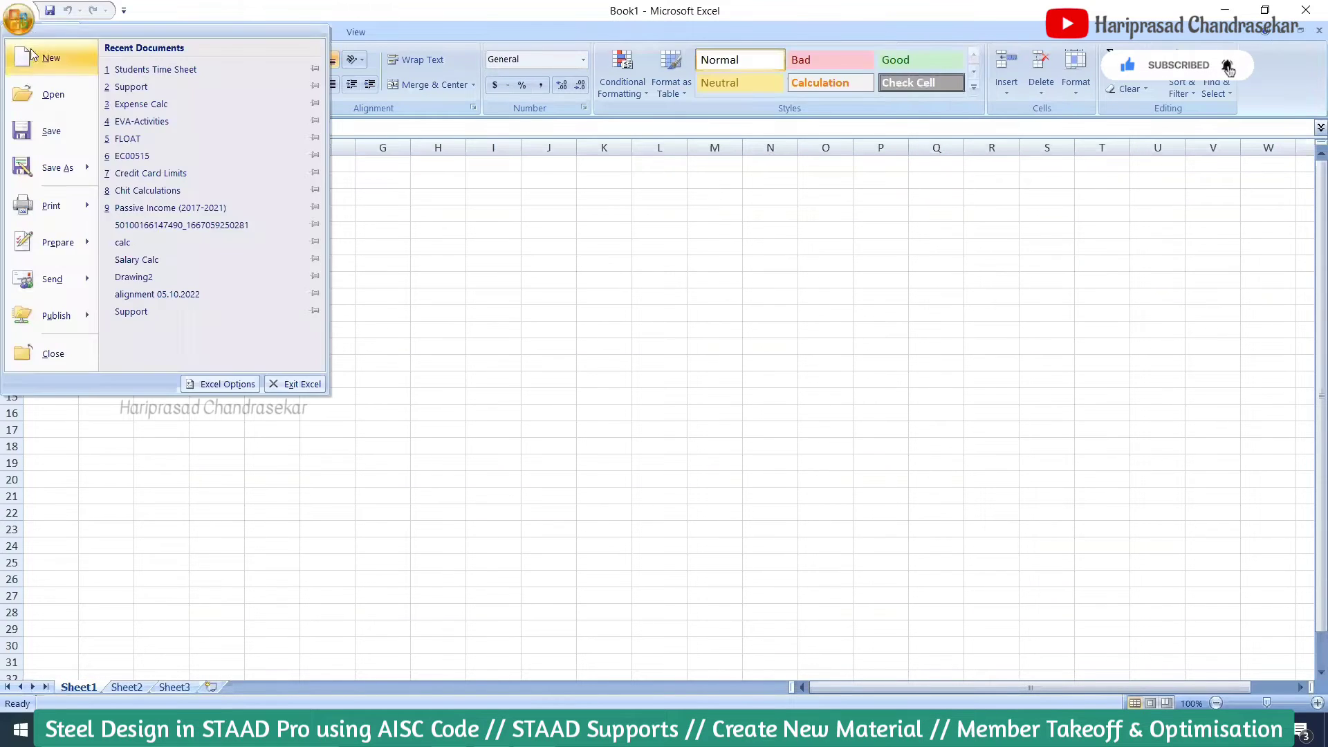
left_click(130, 87)
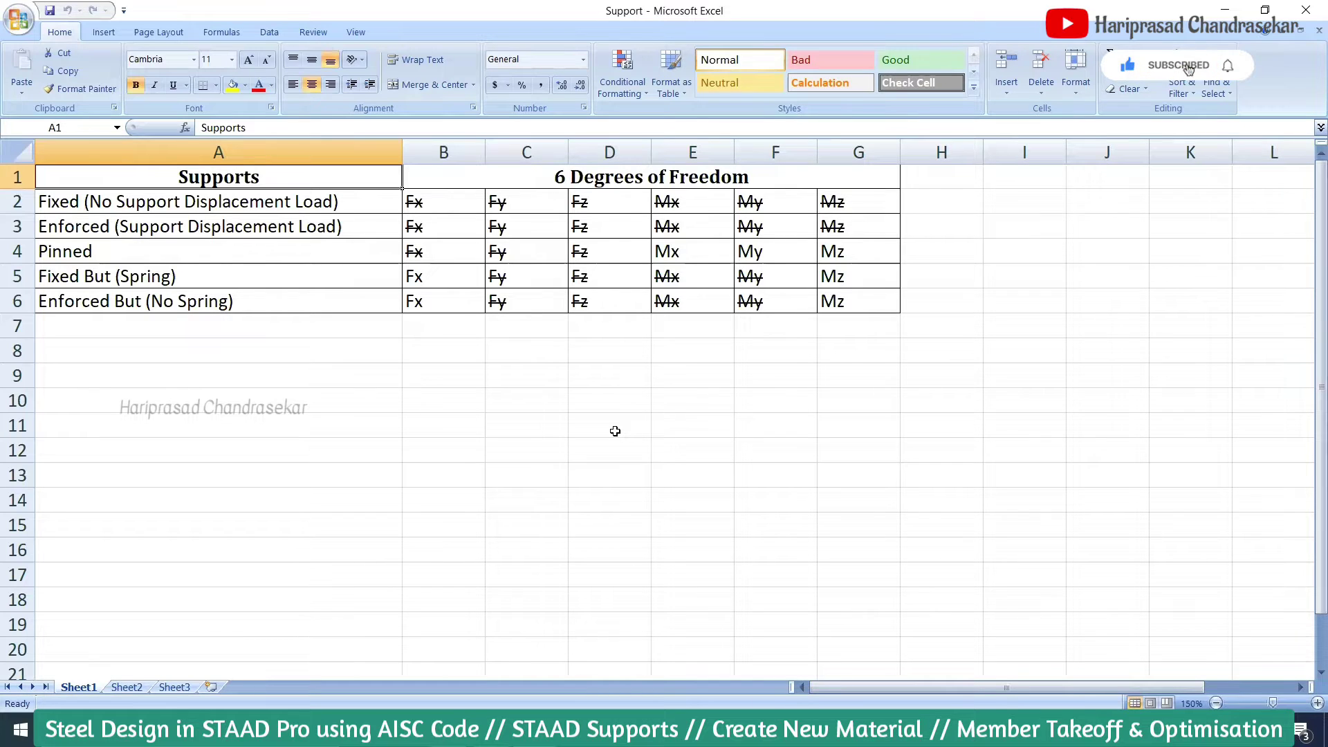
Compare the restrained degrees of freedom of the pinned, enforced and fixed support types in the worksheet.
left_click(204, 248)
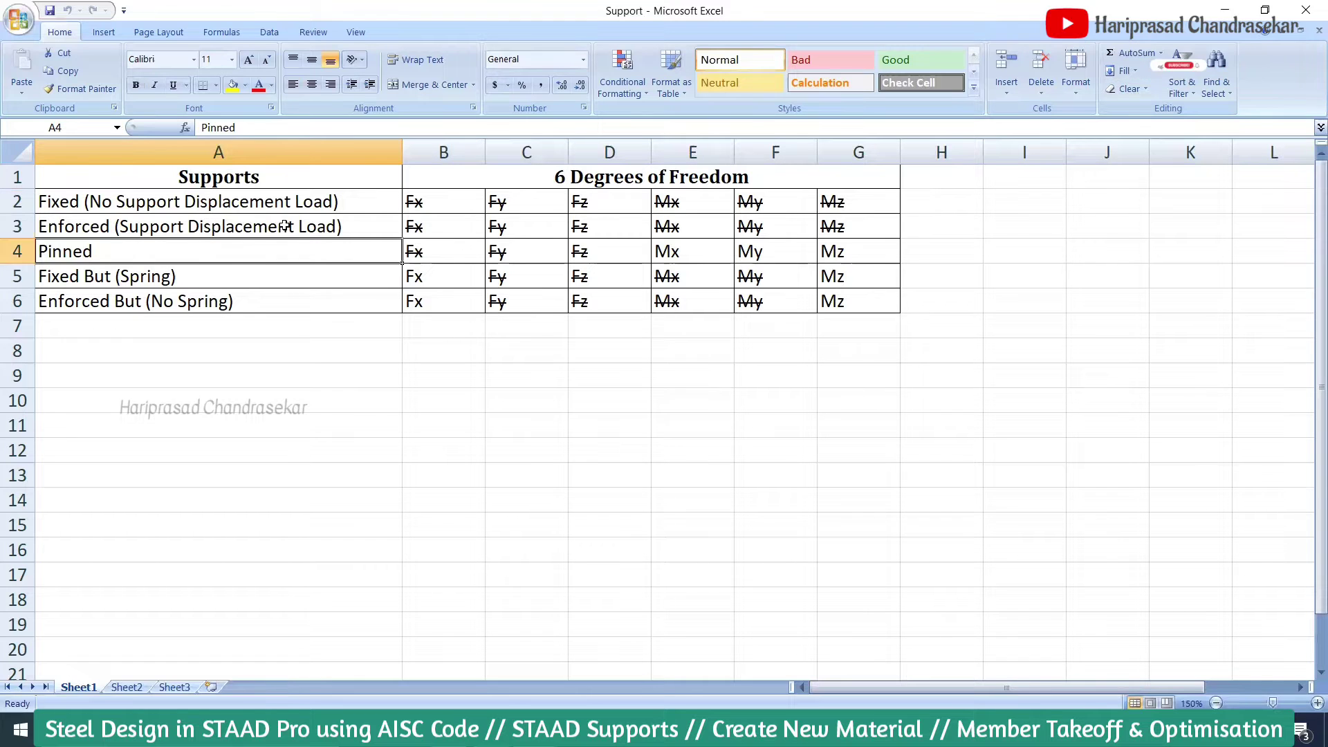
left_click(82, 229)
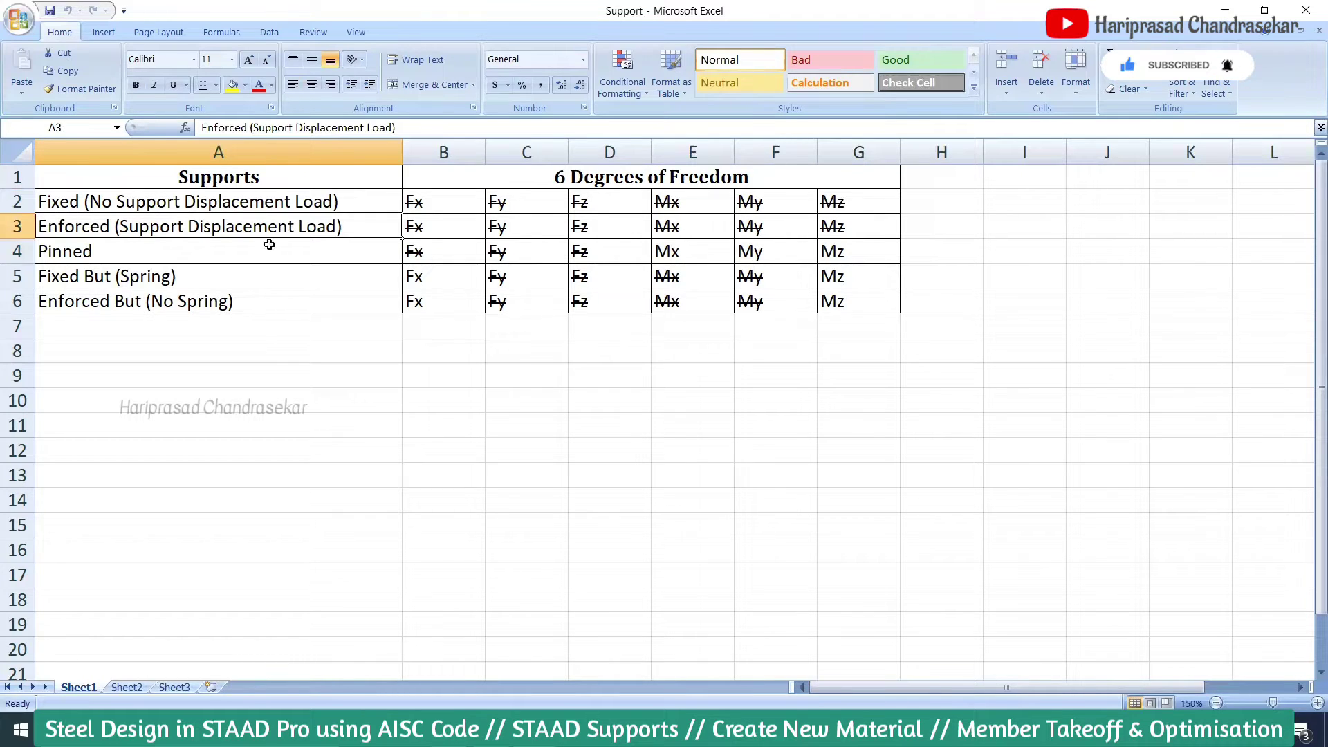
left_click(263, 202)
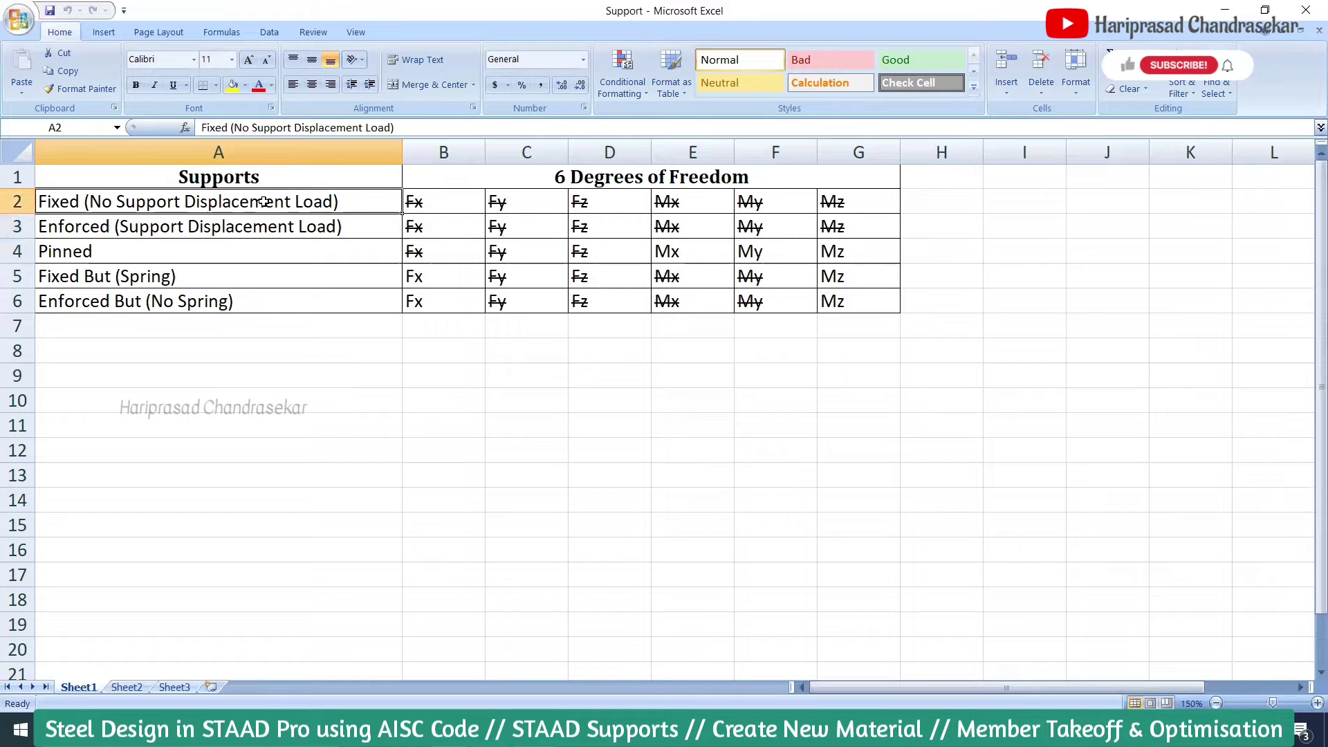
left_click(113, 222)
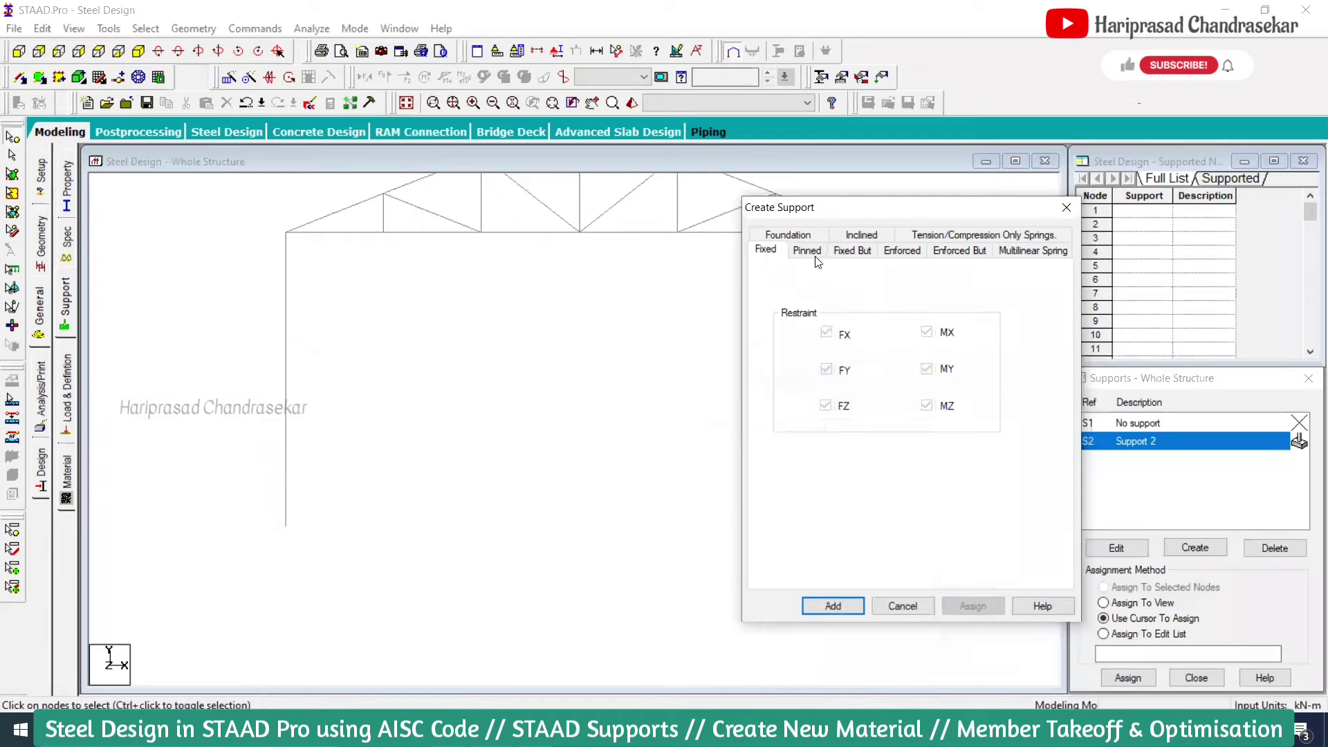
Examine the restraints of the pinned support and try releasing MX in the Fixed But support definition.
left_click(810, 252)
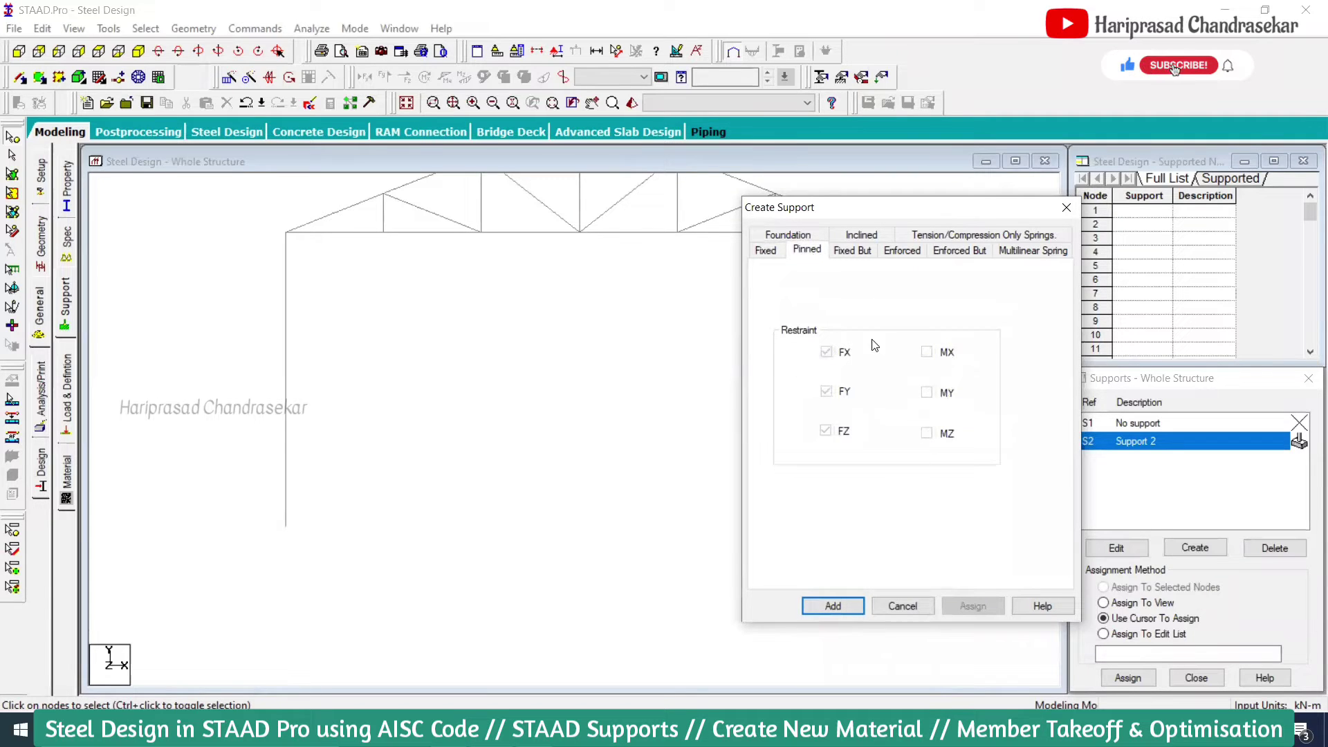
left_click(854, 252)
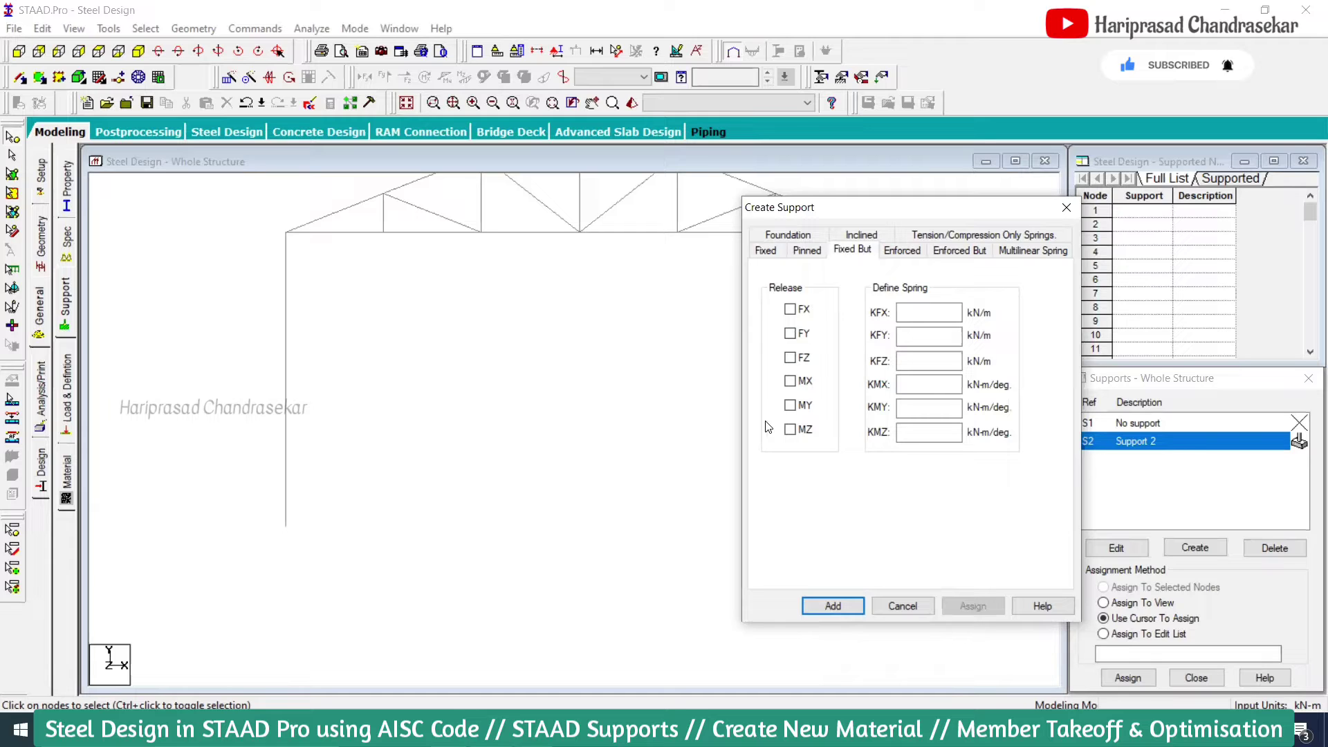
left_click(803, 384)
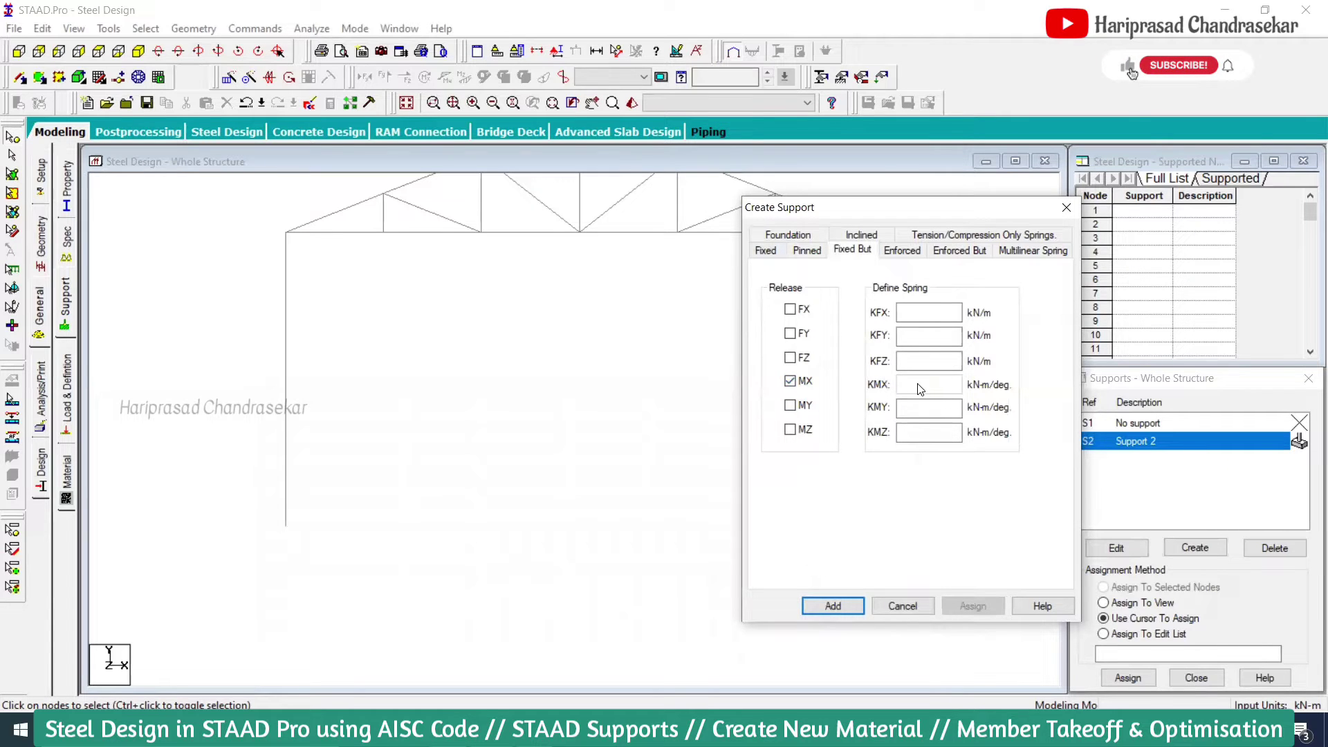
left_click(936, 311)
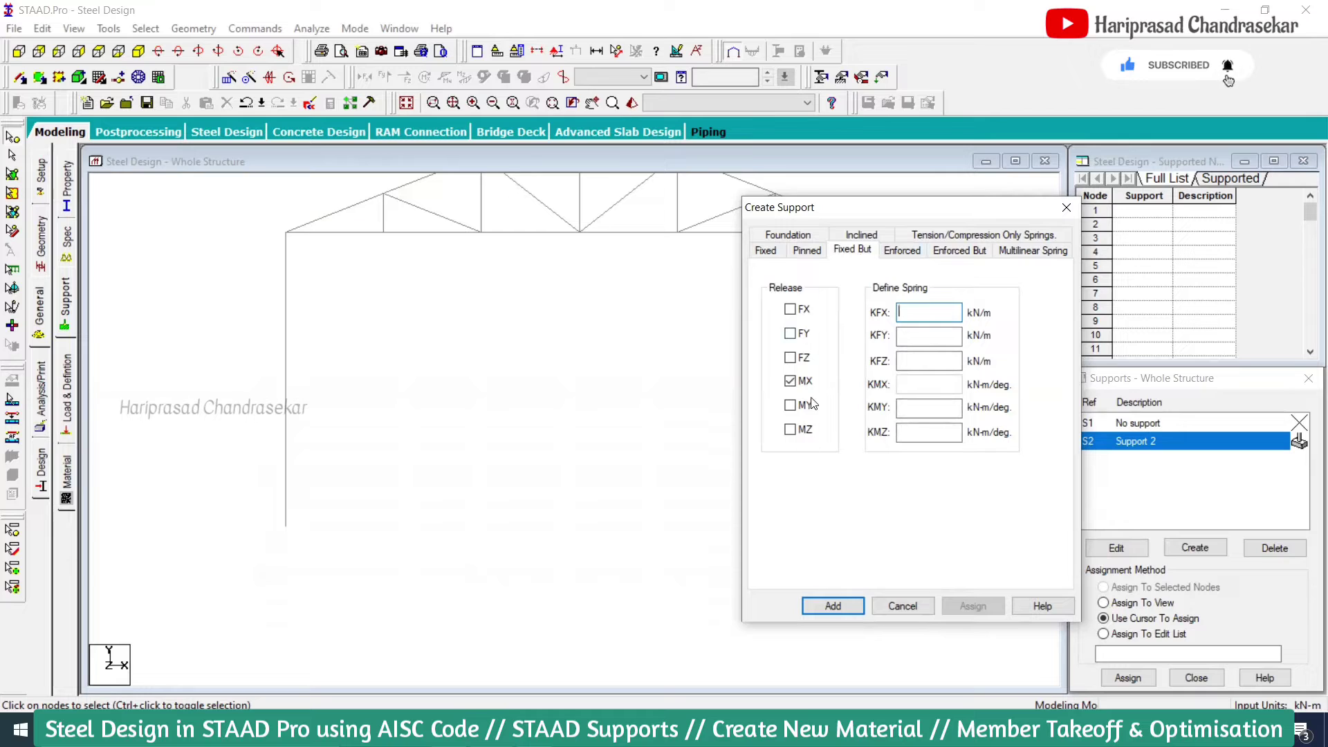
Compare the degrees of freedom offered by the Enforced, Enforced But and Fixed support types, and cancel creating another support.
left_click(901, 252)
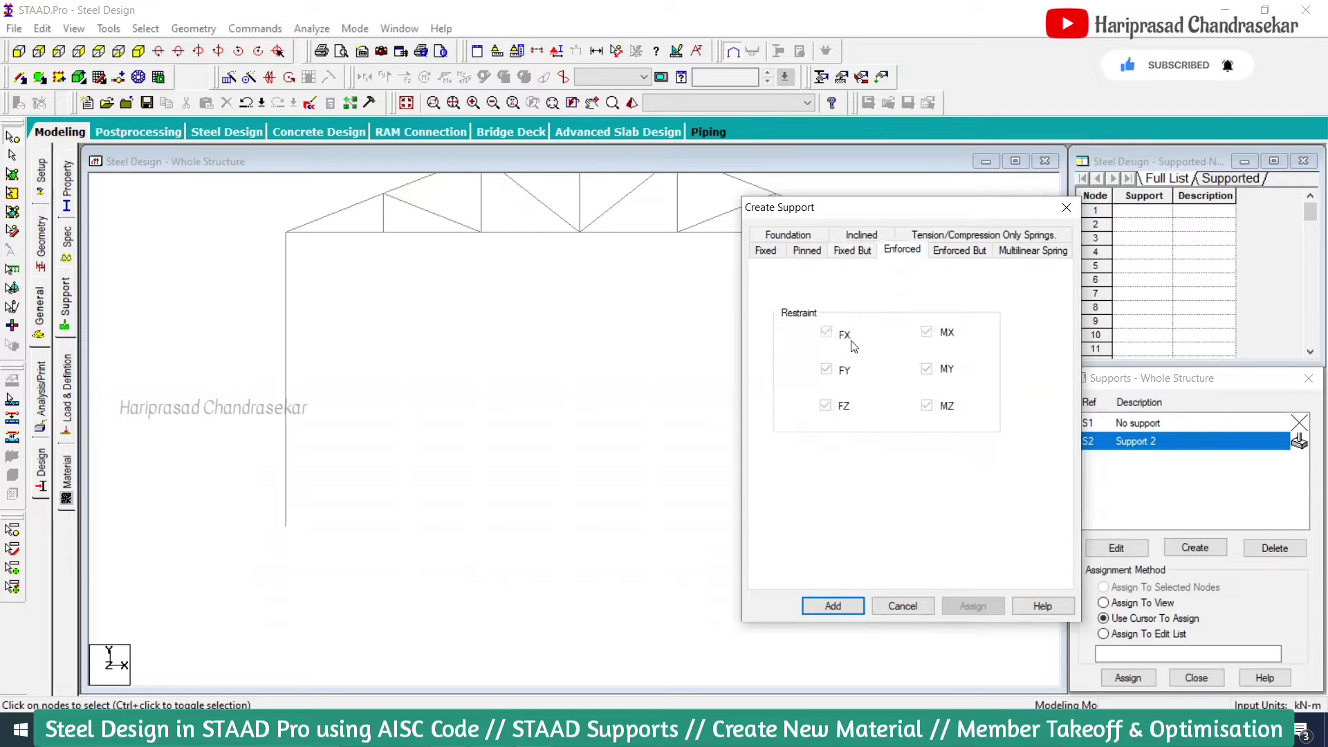
left_click(766, 251)
left_click(900, 254)
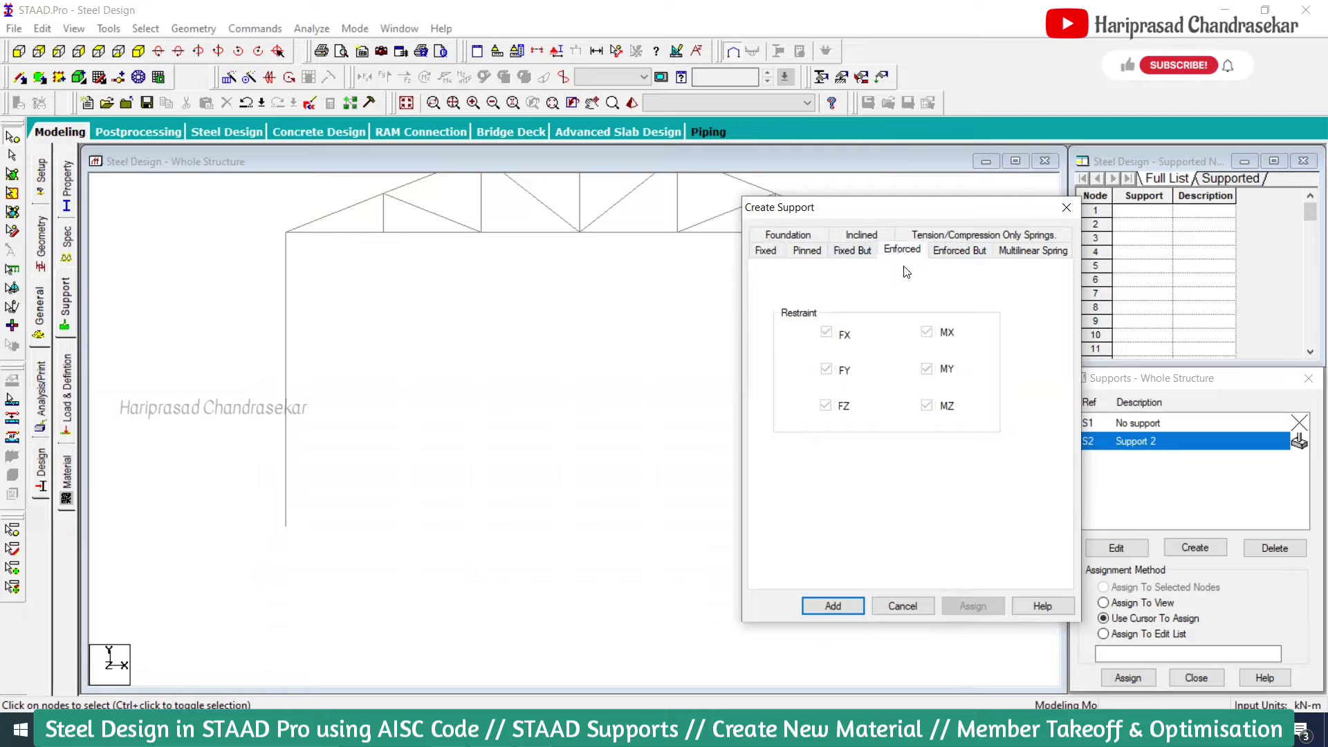
left_click(862, 255)
left_click(938, 255)
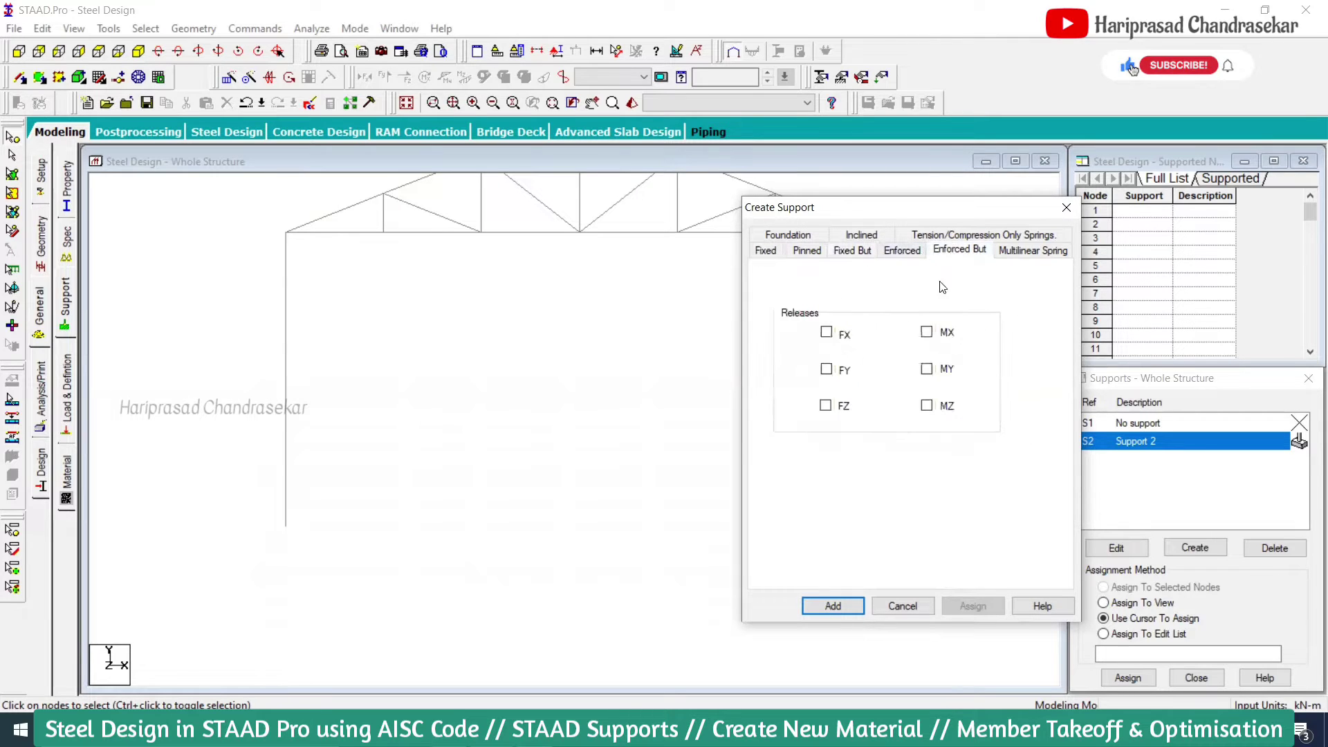
left_click(903, 254)
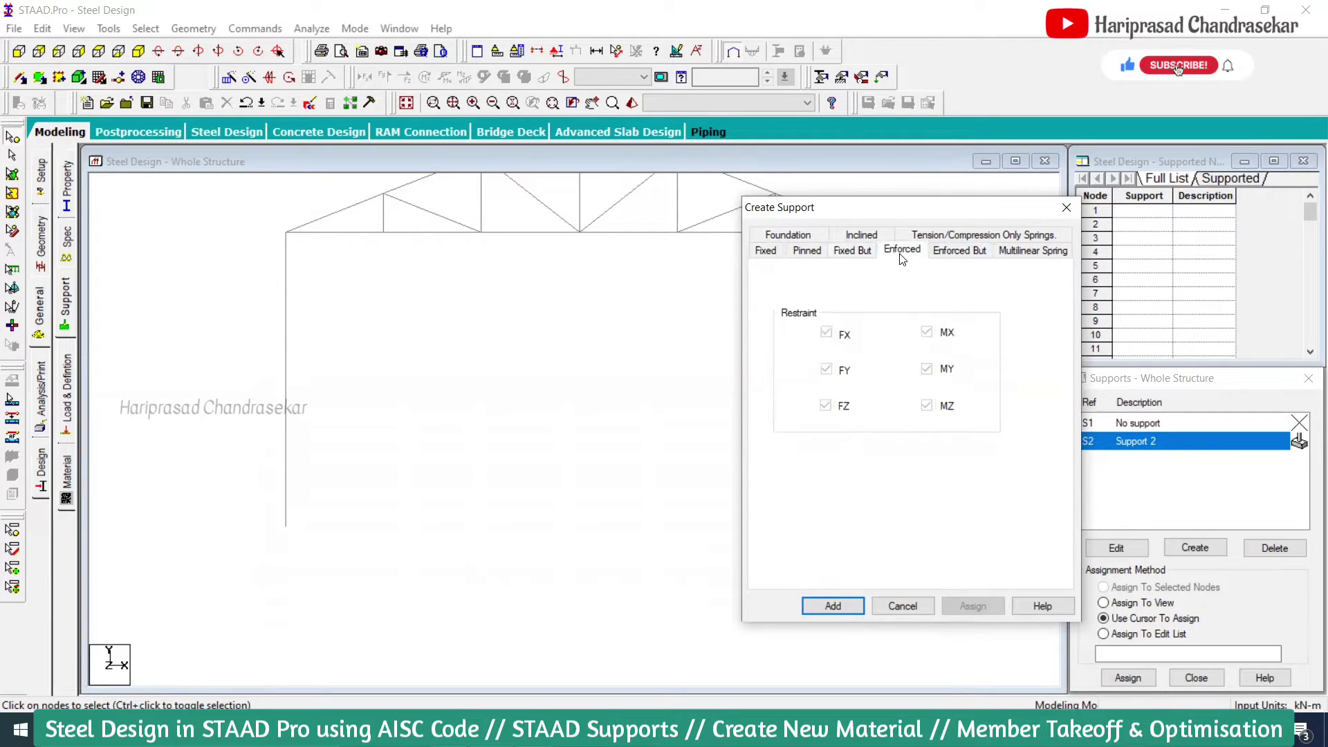
left_click(858, 256)
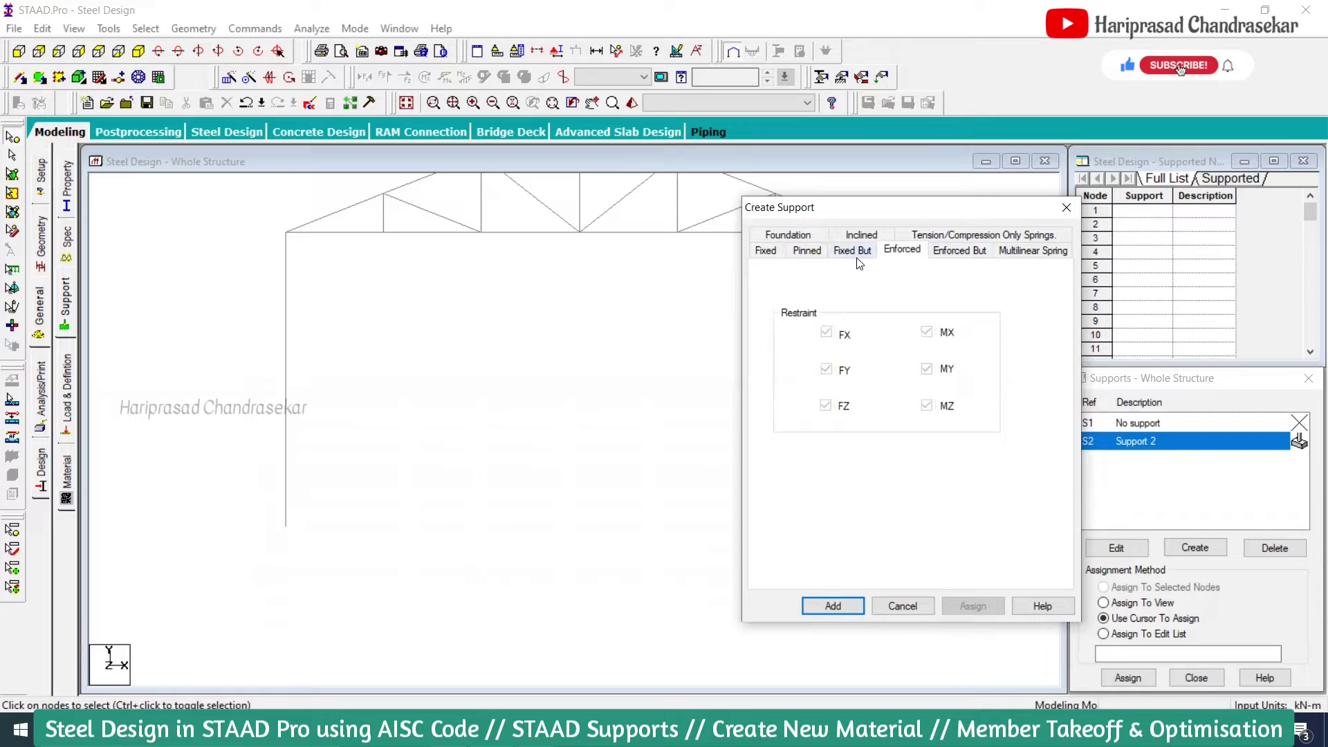
left_click(960, 251)
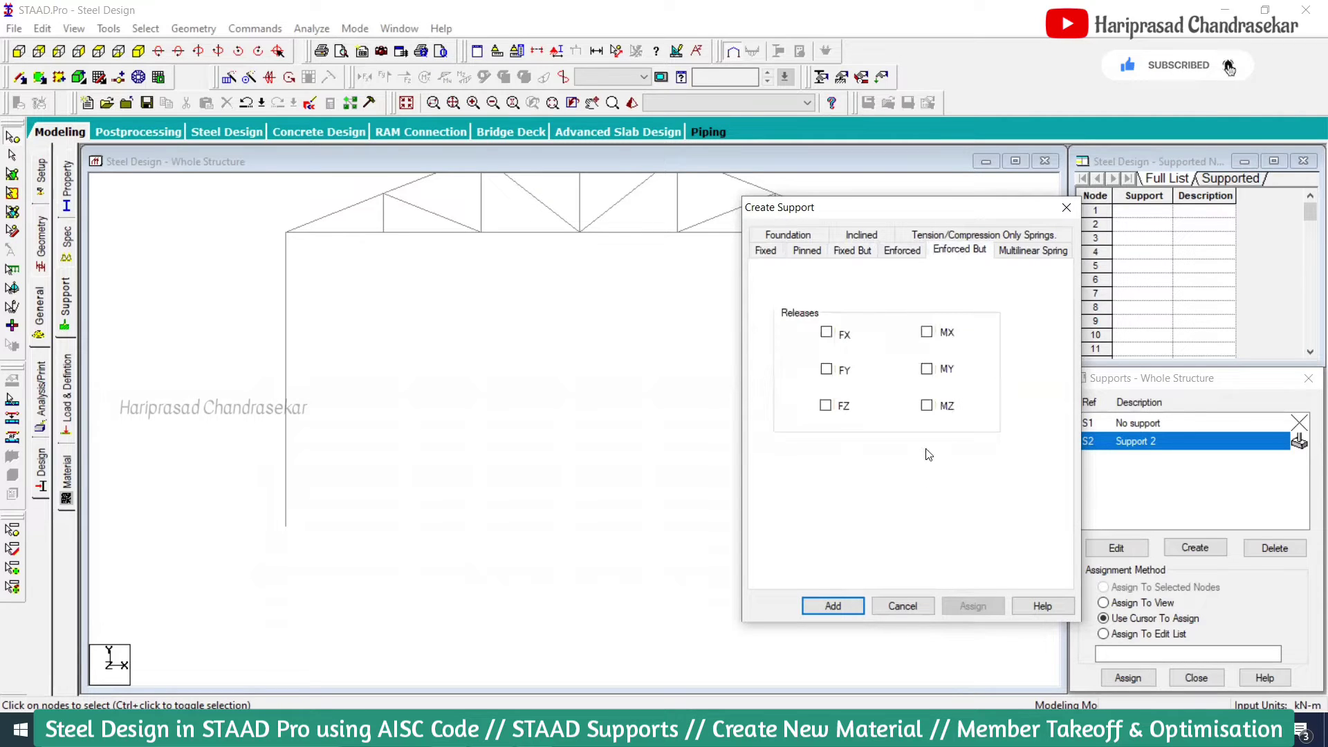
left_click(766, 252)
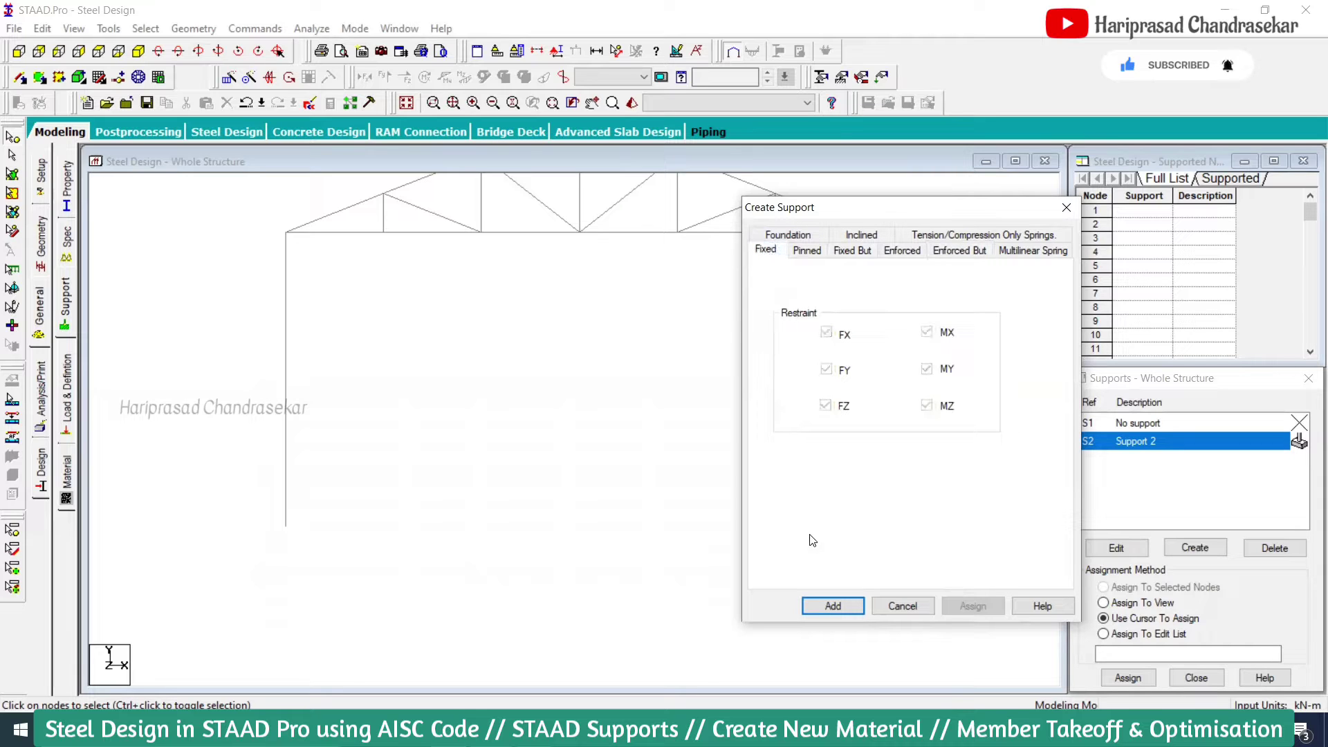
left_click(902, 609)
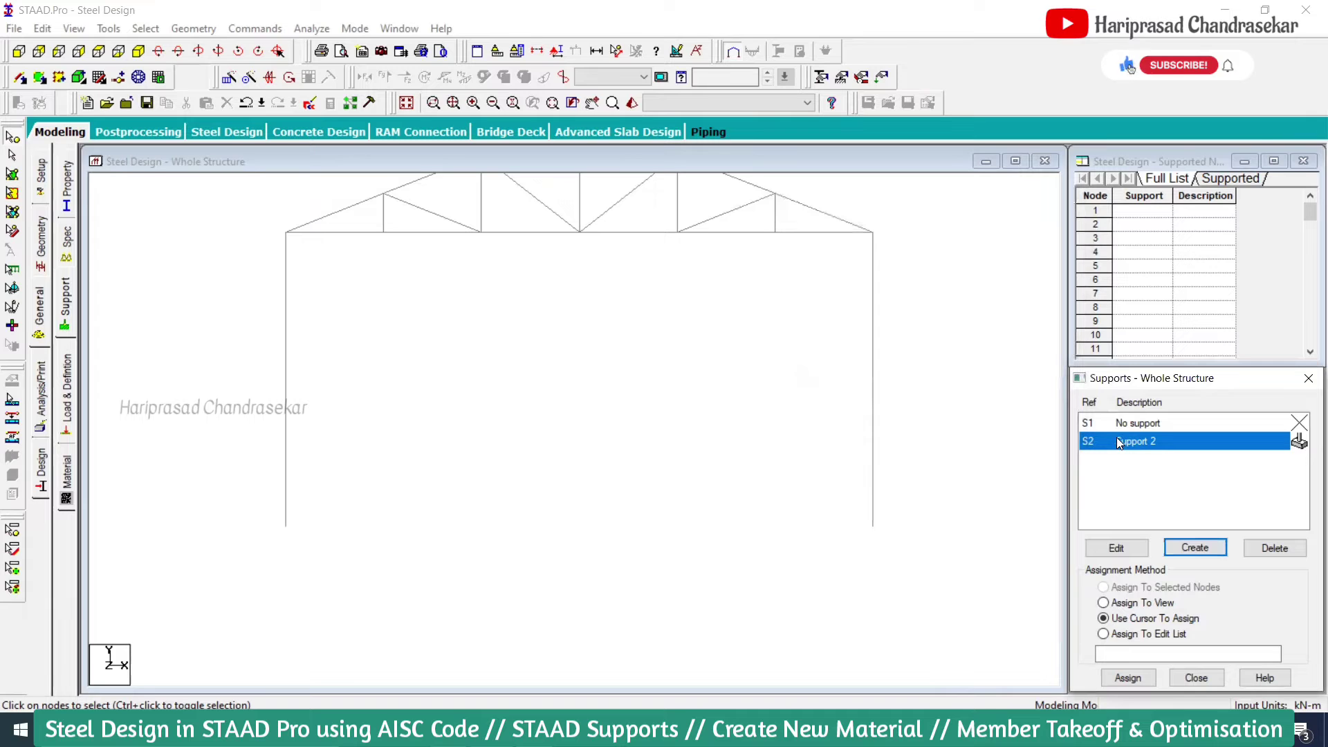
Assign the fixed support to the base nodes of all columns and view the structure in isometric.
left_click_drag(953, 480, 239, 585)
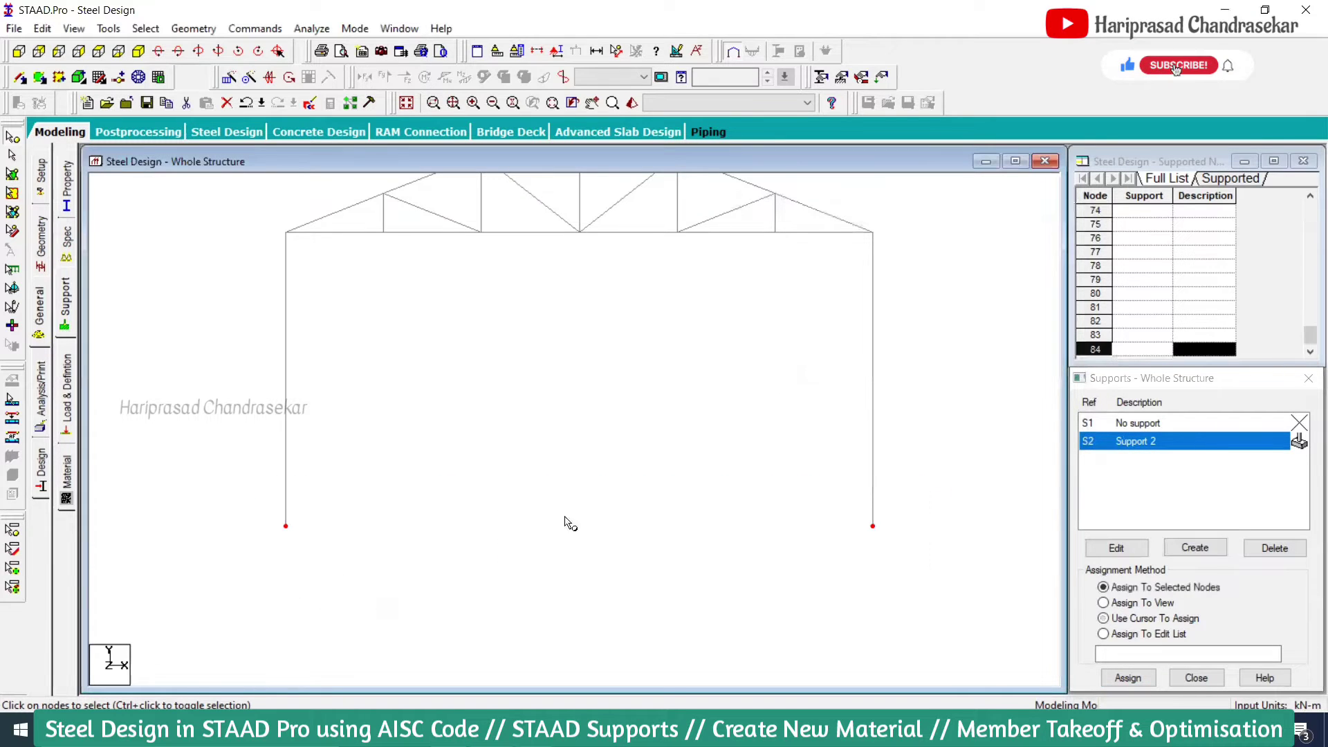
left_click(1128, 678)
left_click(1215, 574)
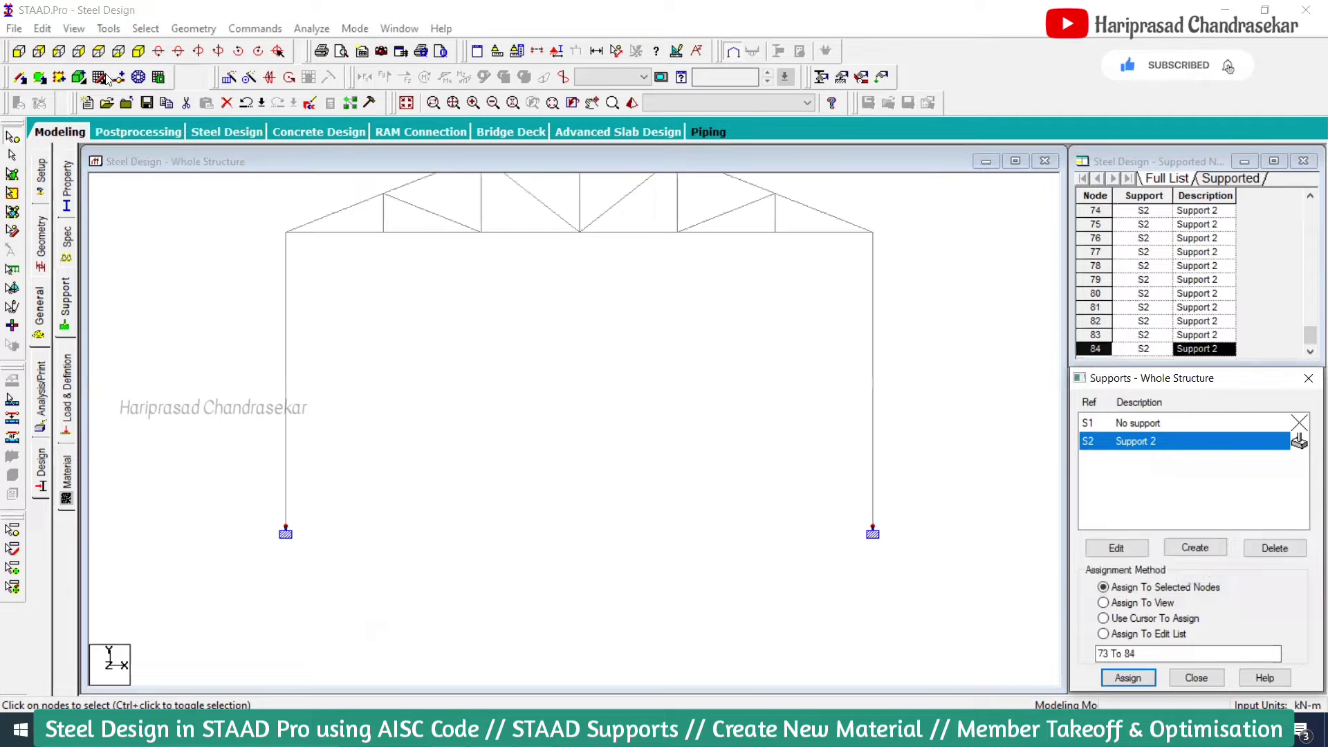
left_click(139, 50)
middle_click_drag(268, 289, 259, 390)
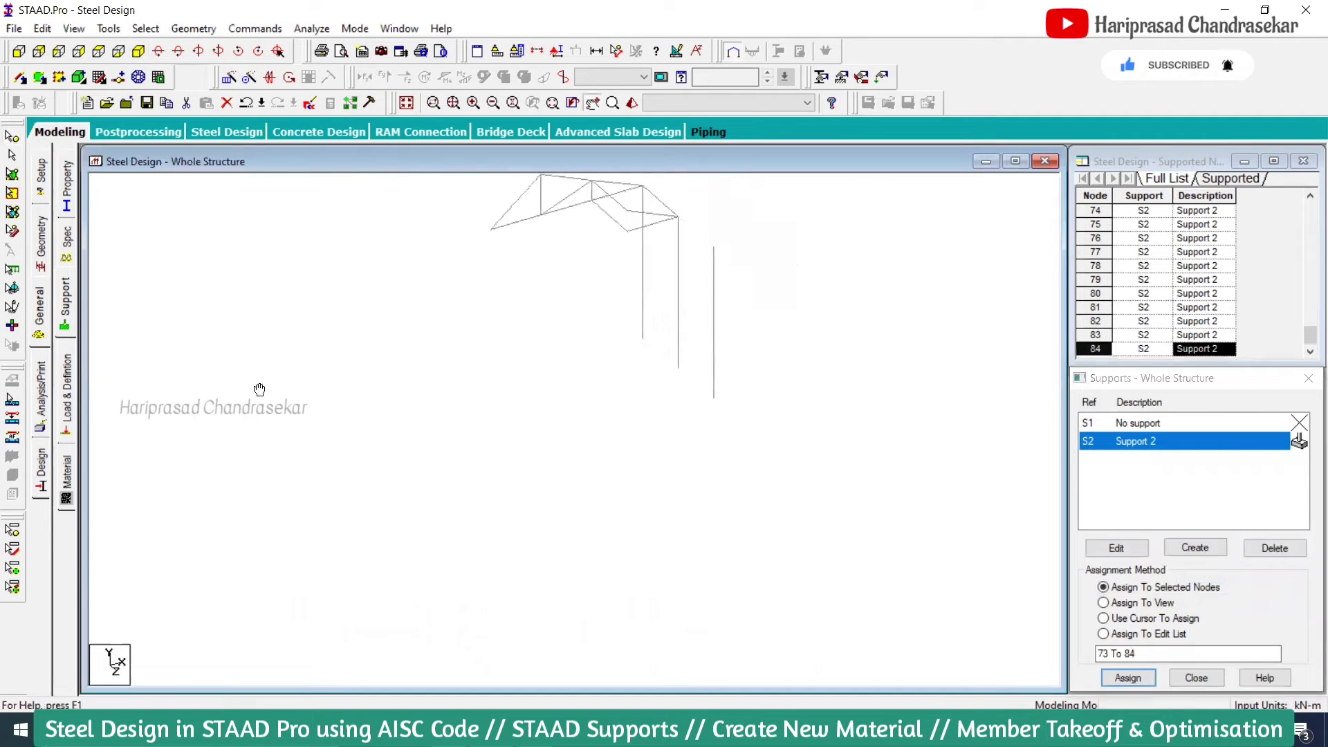
Look through the section property definition options and the profile table of the American W shapes.
left_click(67, 189)
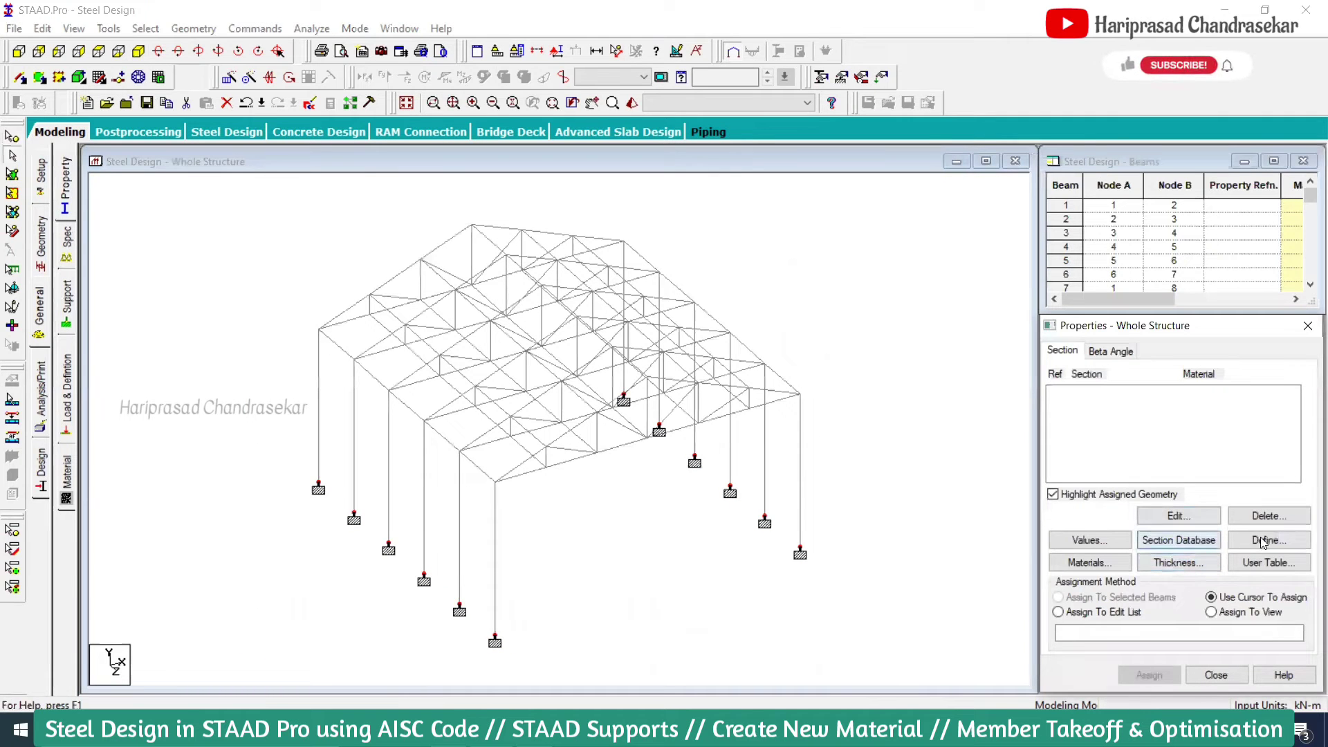
left_click(1264, 540)
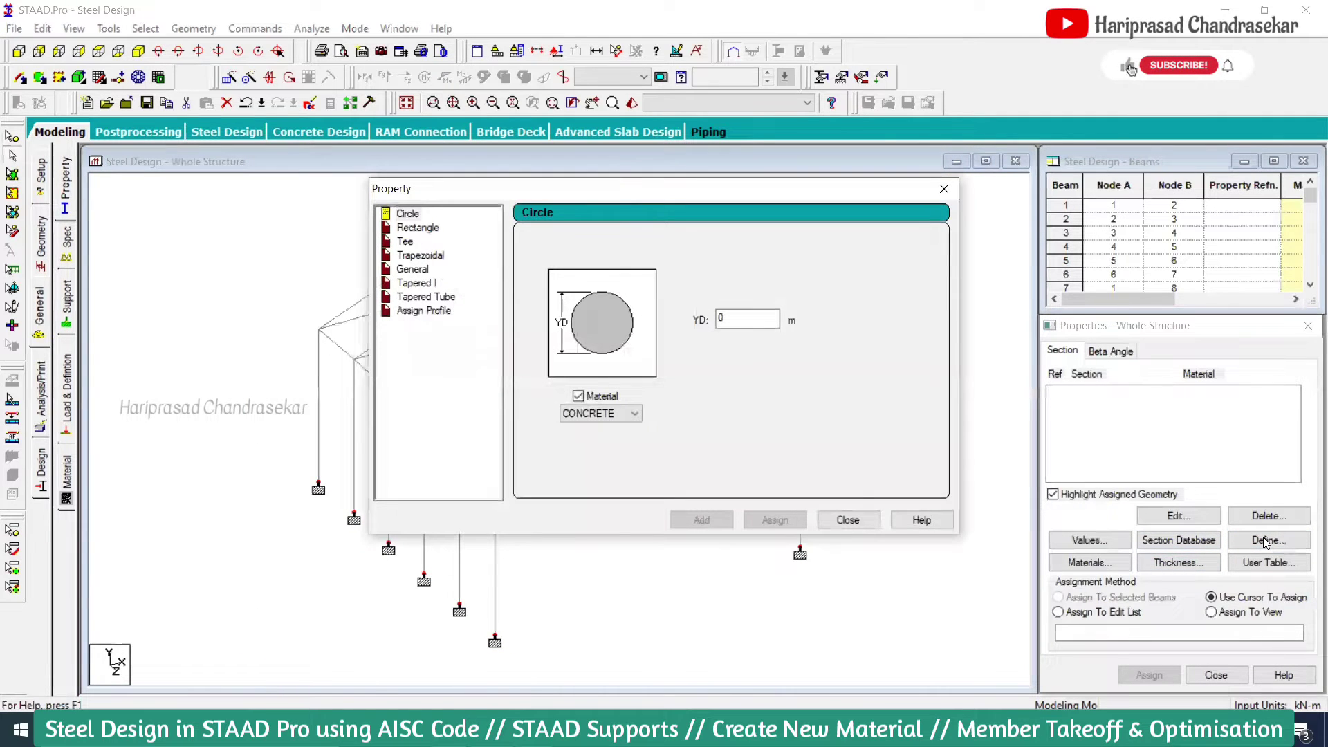
left_click(944, 189)
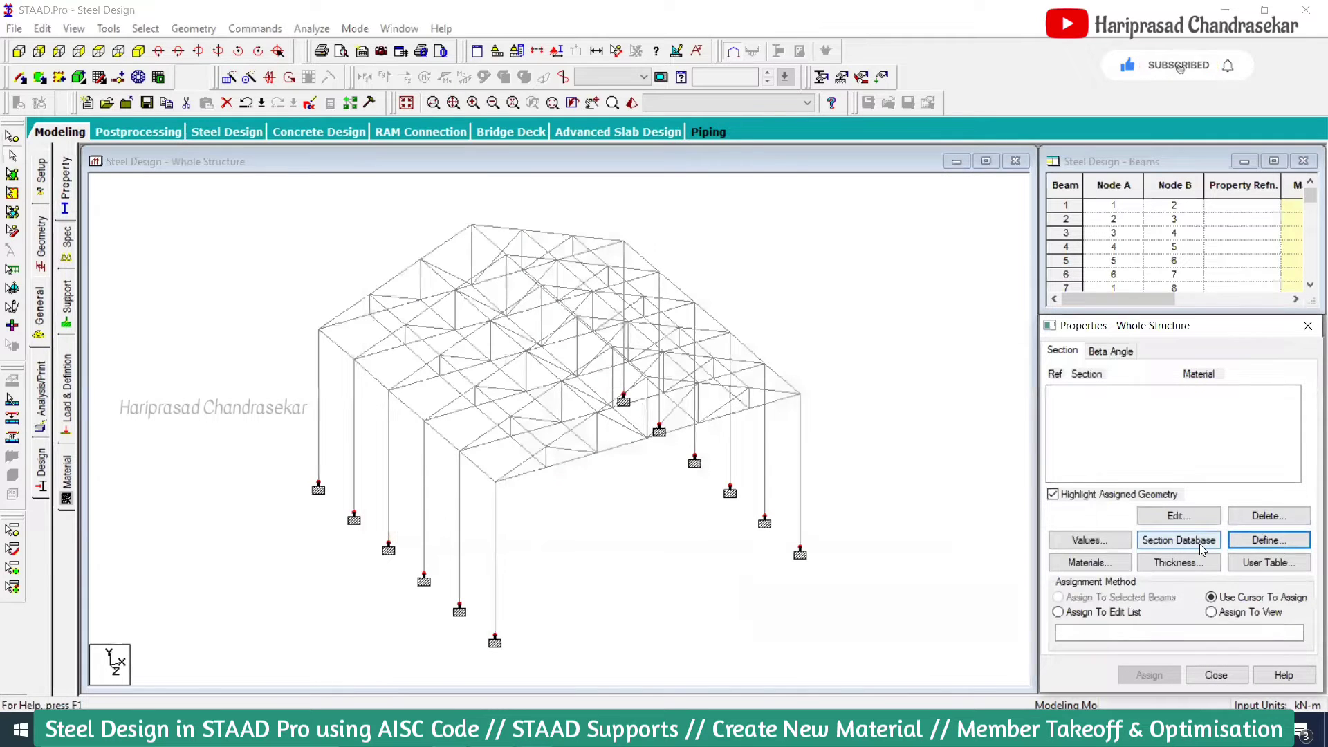
left_click(1200, 544)
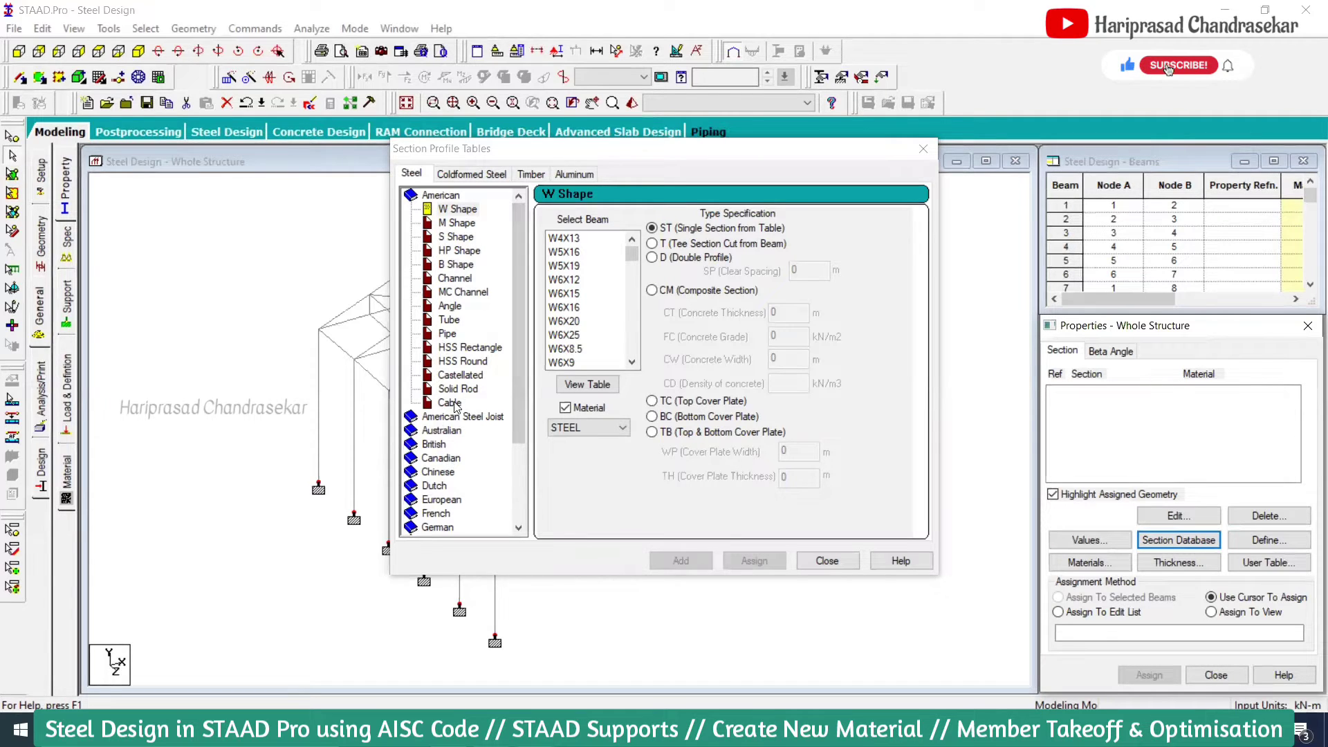
left_click(592, 383)
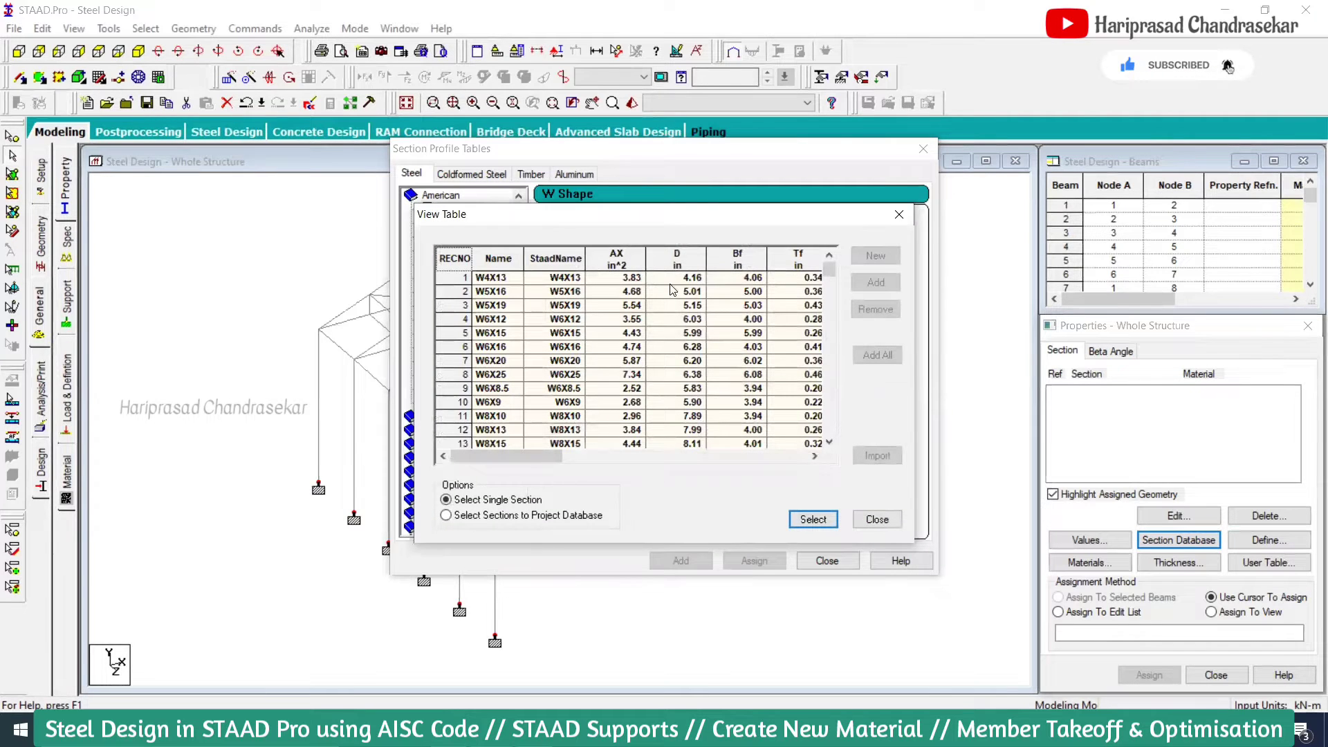
left_click_drag(566, 463, 512, 478)
left_click(901, 215)
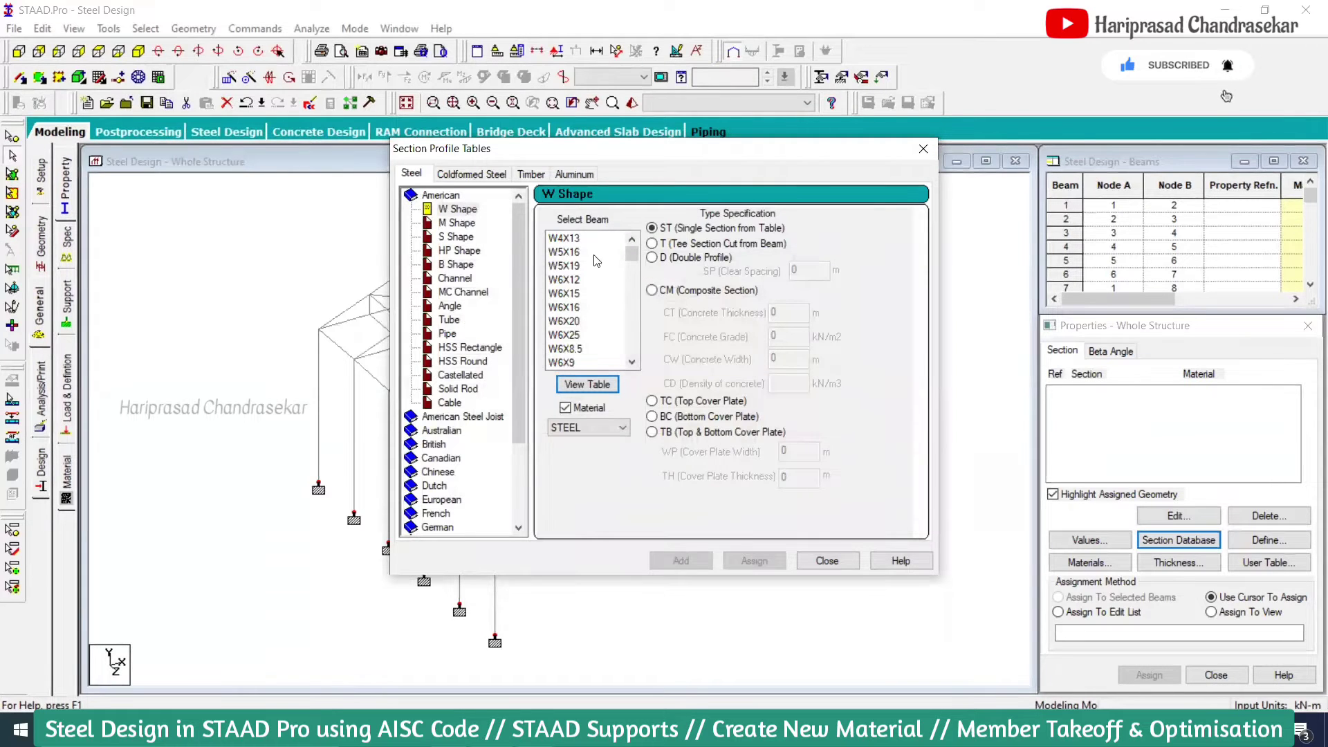
Add the American W4X13 profile as a single section from table with STEEL as its material.
left_click(571, 242)
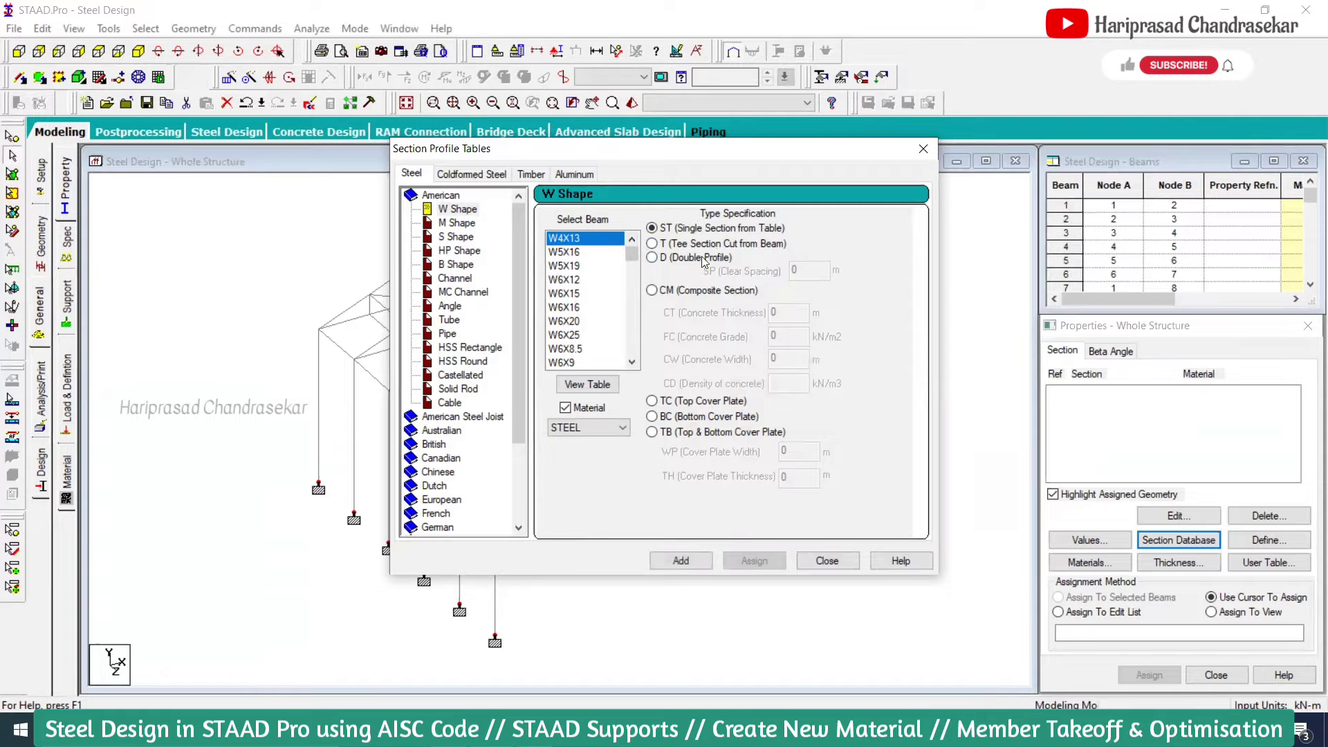
left_click(593, 431)
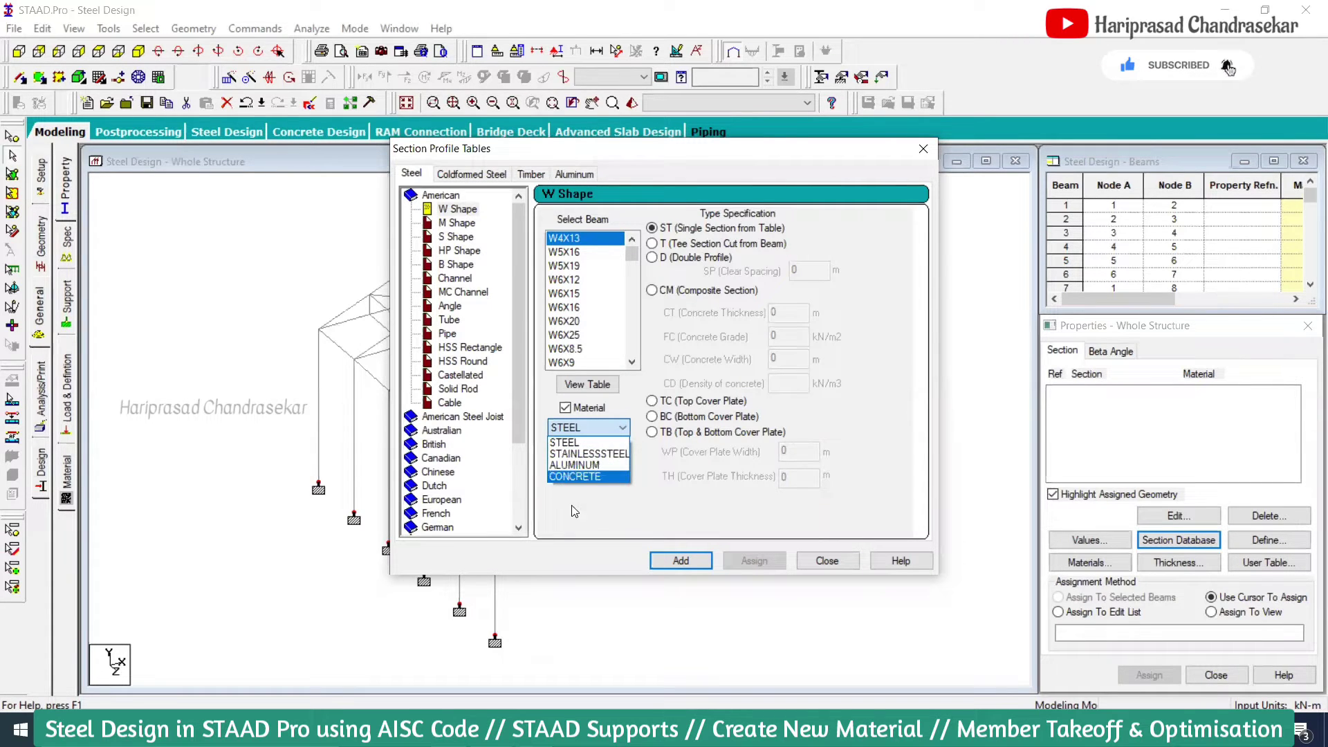
left_click(687, 562)
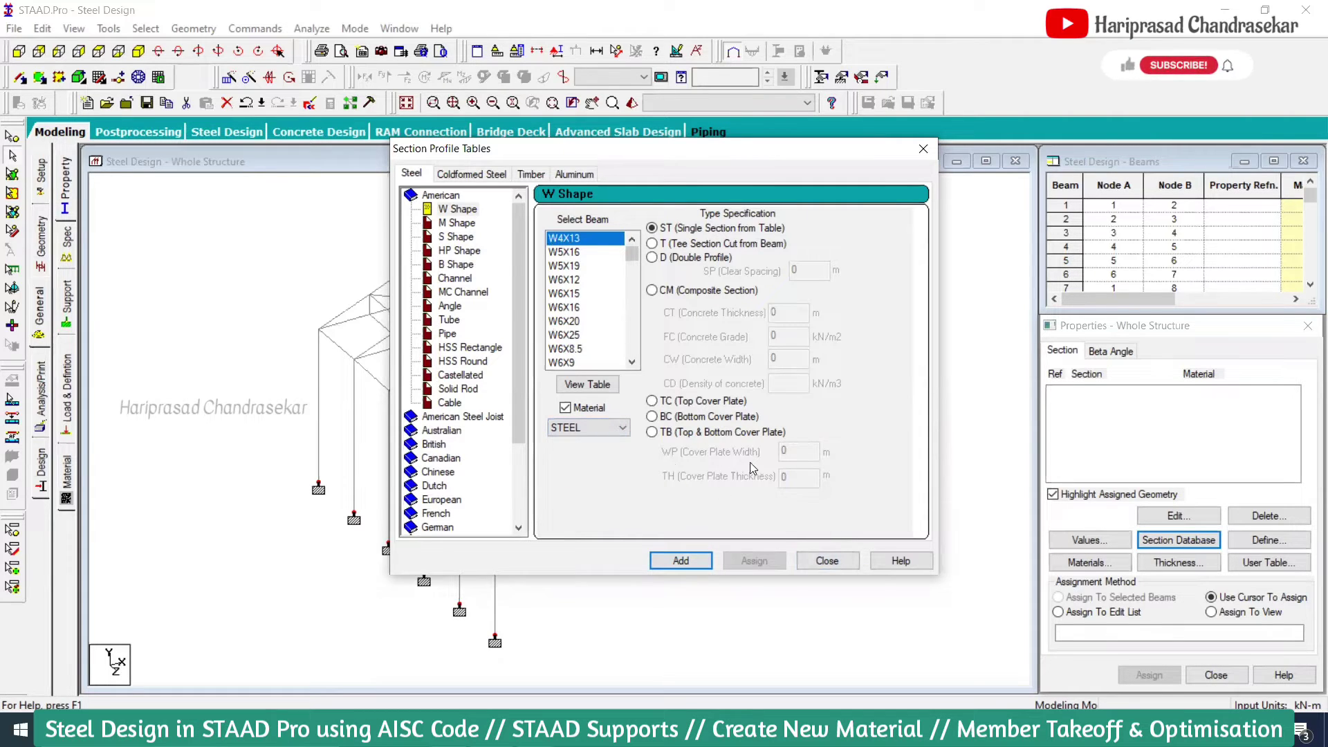
left_click(685, 564)
left_click(831, 561)
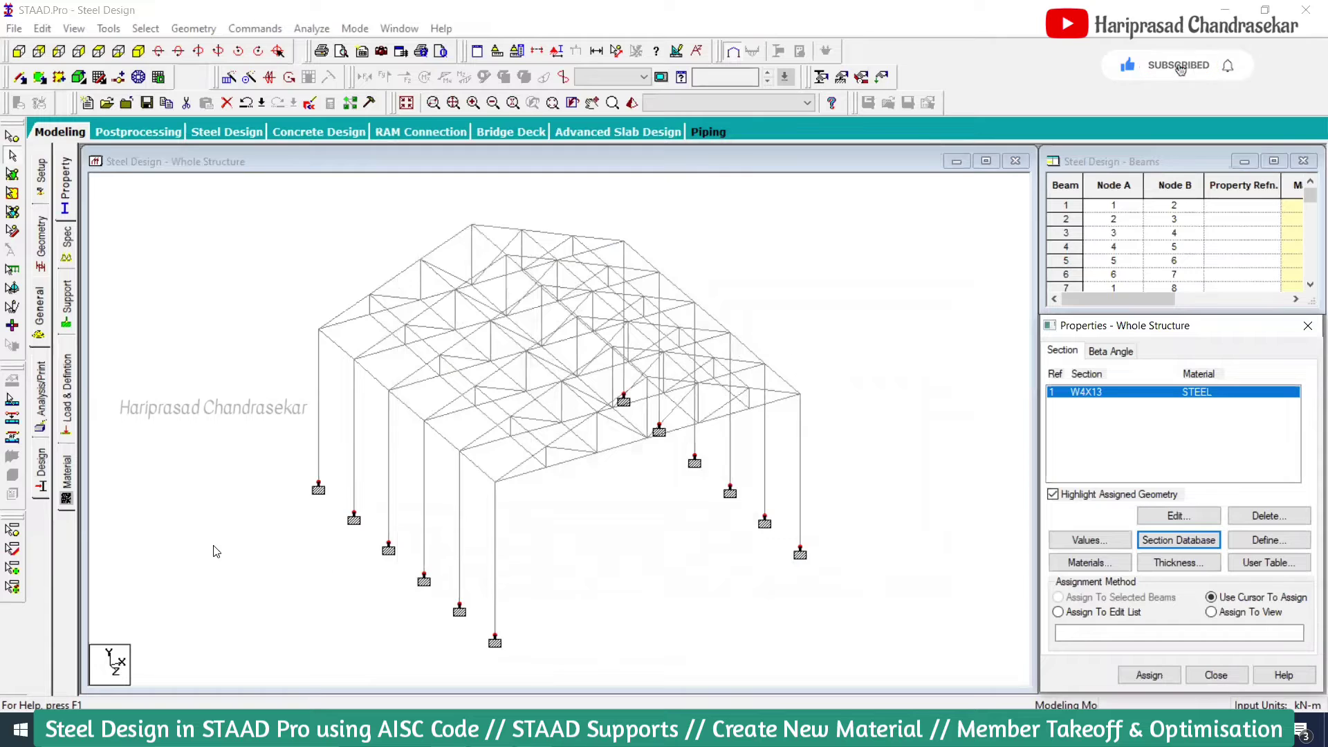
Create a new isotropic material titled RIGID, keeping all of its properties at 0.
left_click(65, 480)
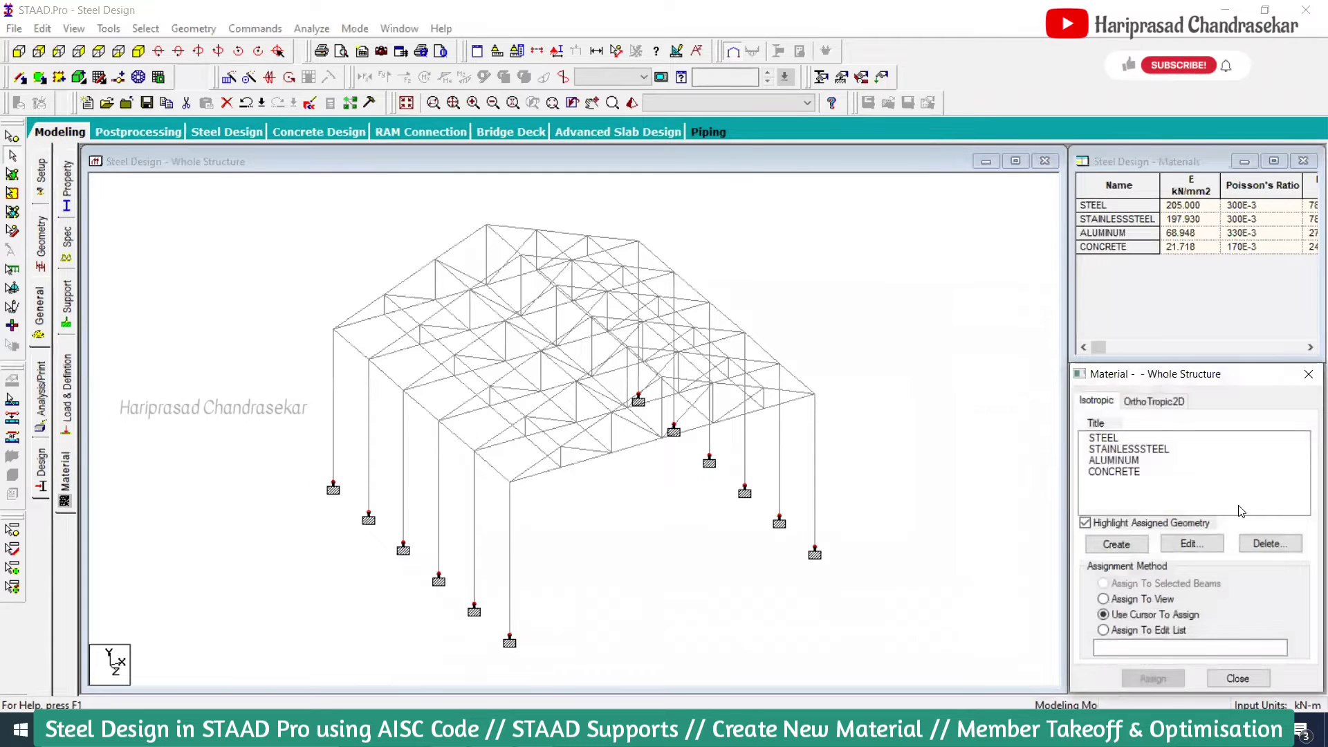
left_click(1117, 543)
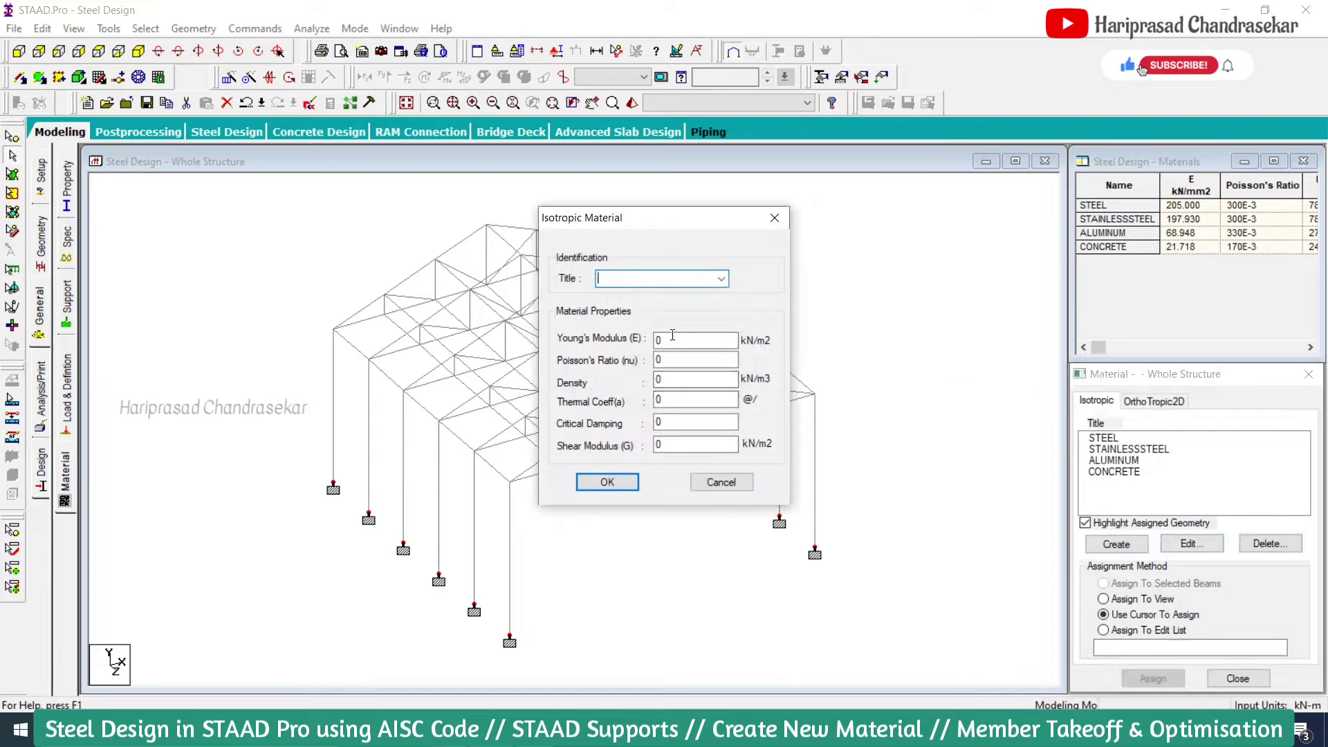
left_click(674, 359)
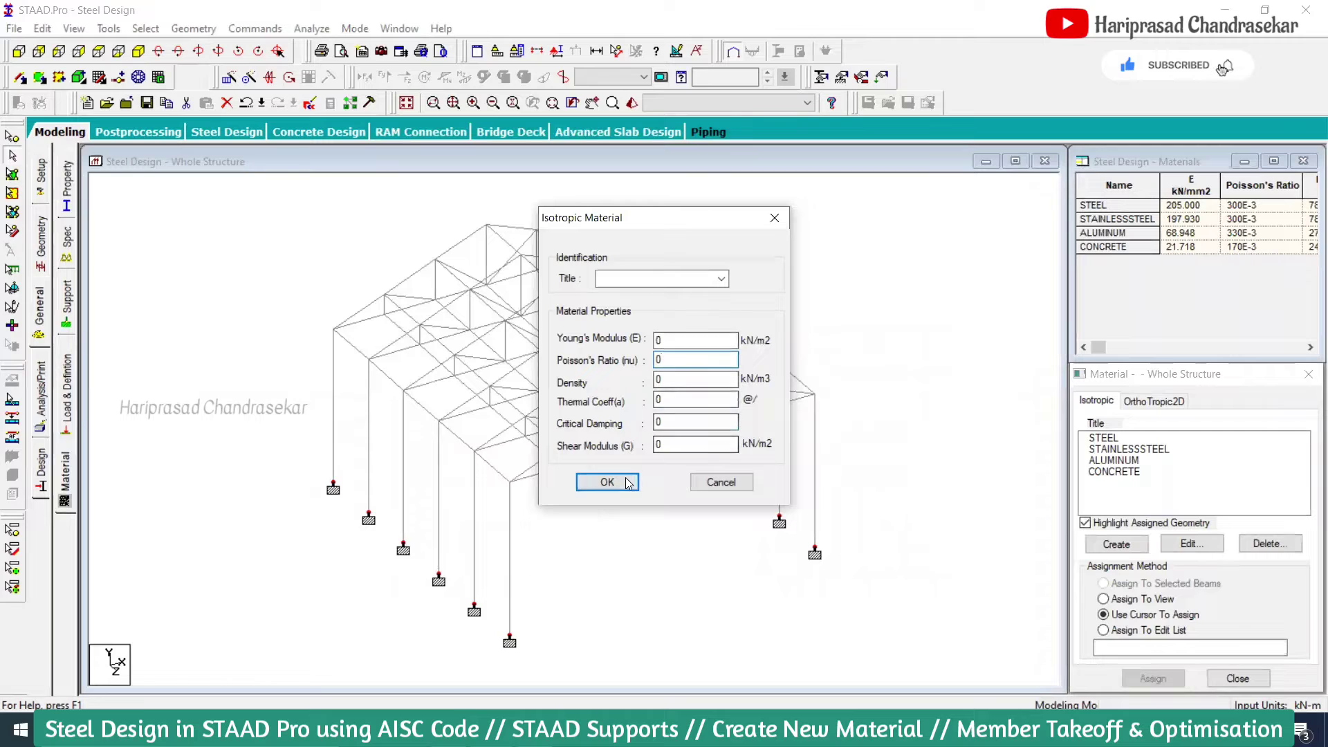
left_click(635, 280)
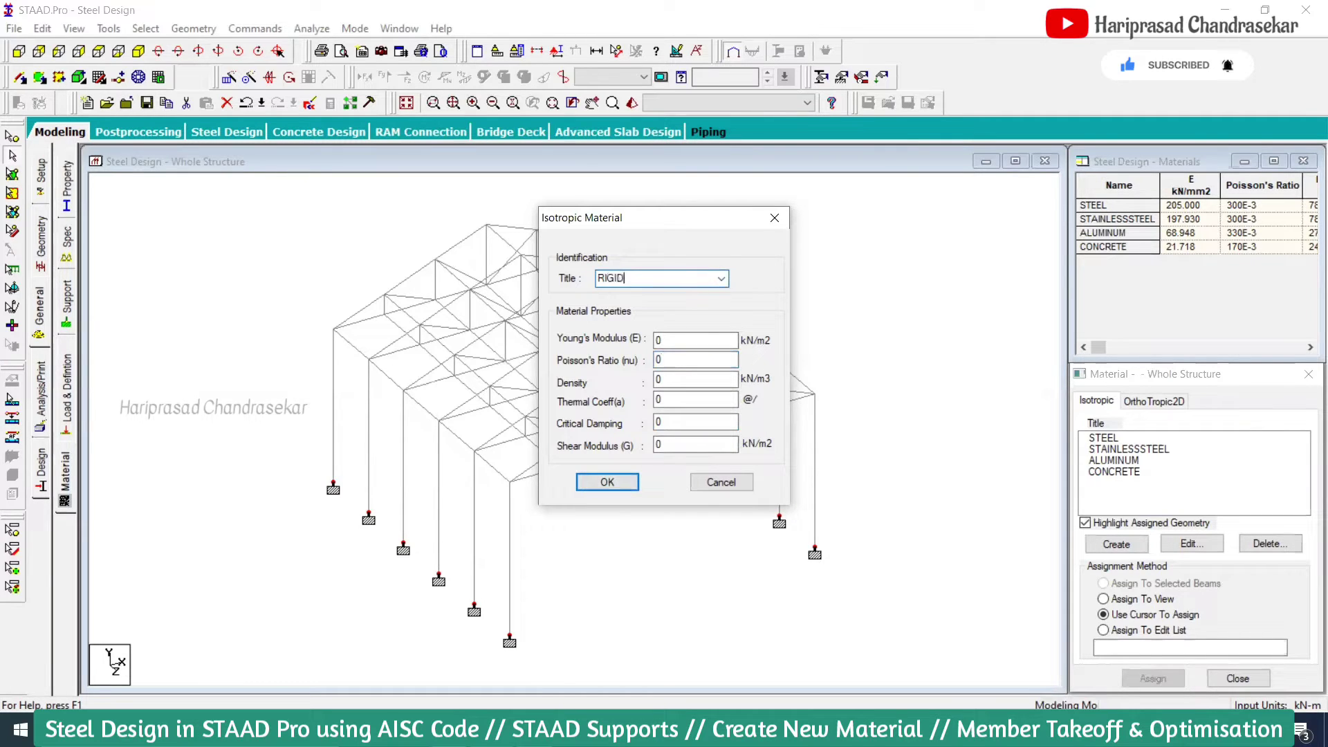
double_click(699, 338)
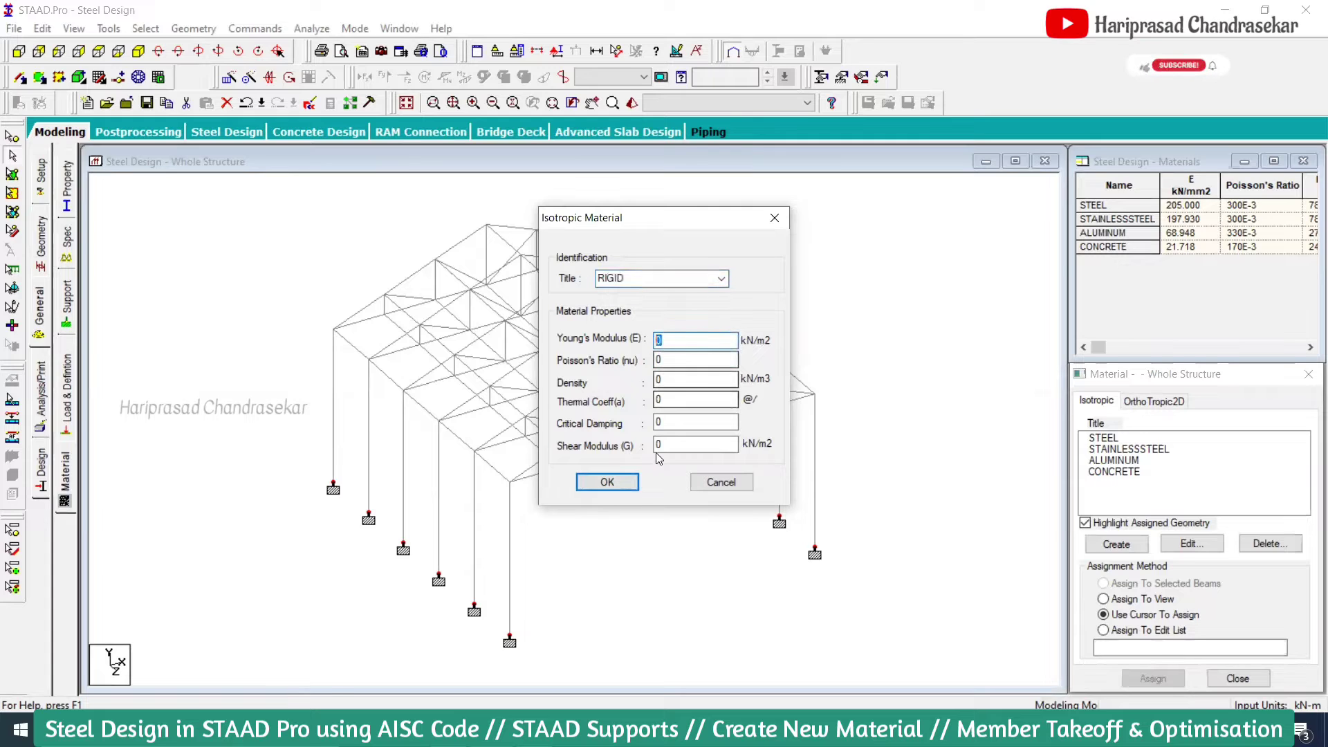
left_click(607, 482)
Open the RIGID material's properties to check them and close them without editing.
left_click(1107, 483)
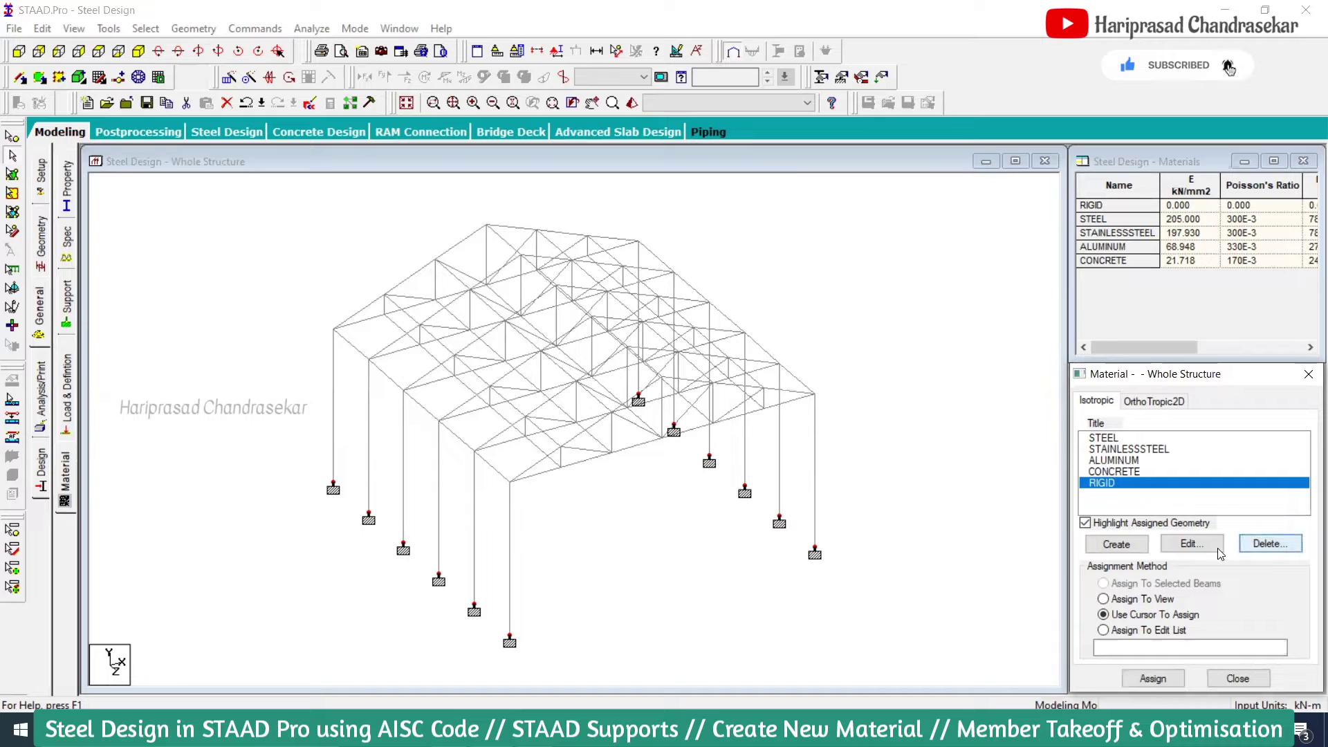
left_click(1191, 544)
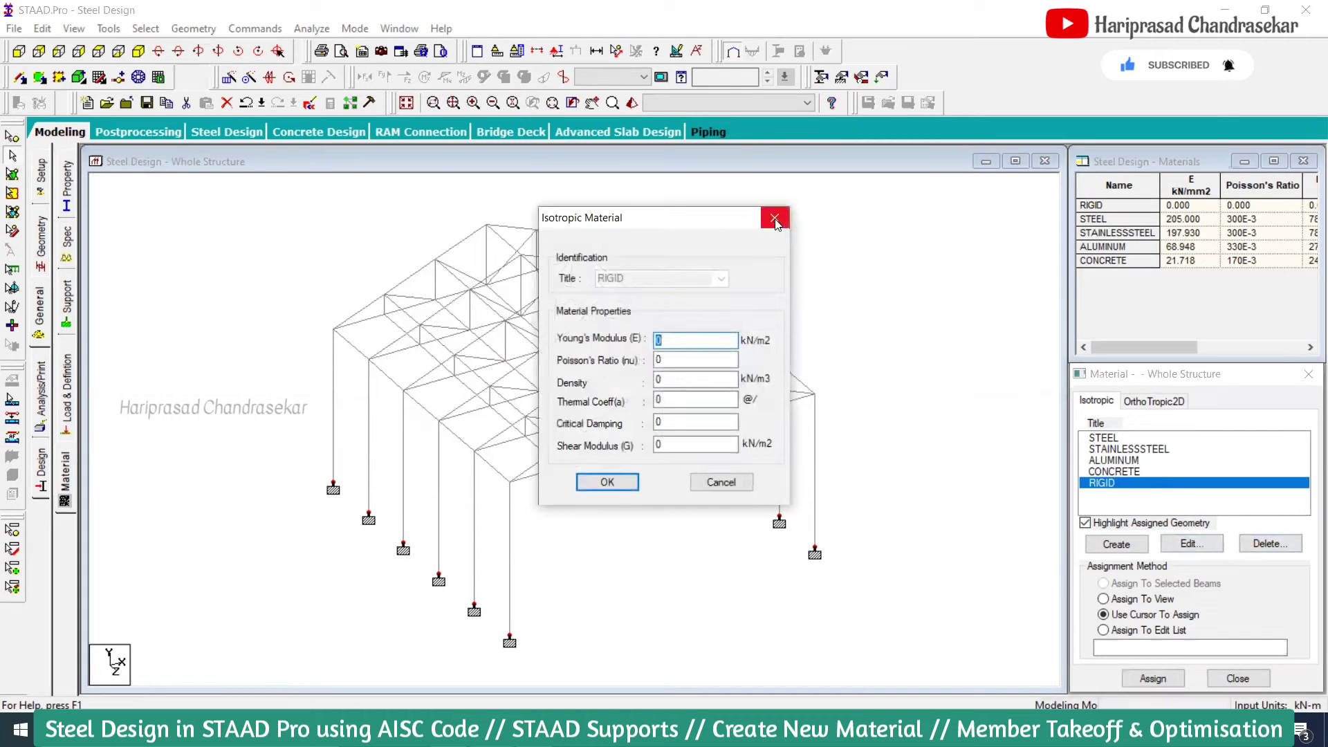
left_click(775, 219)
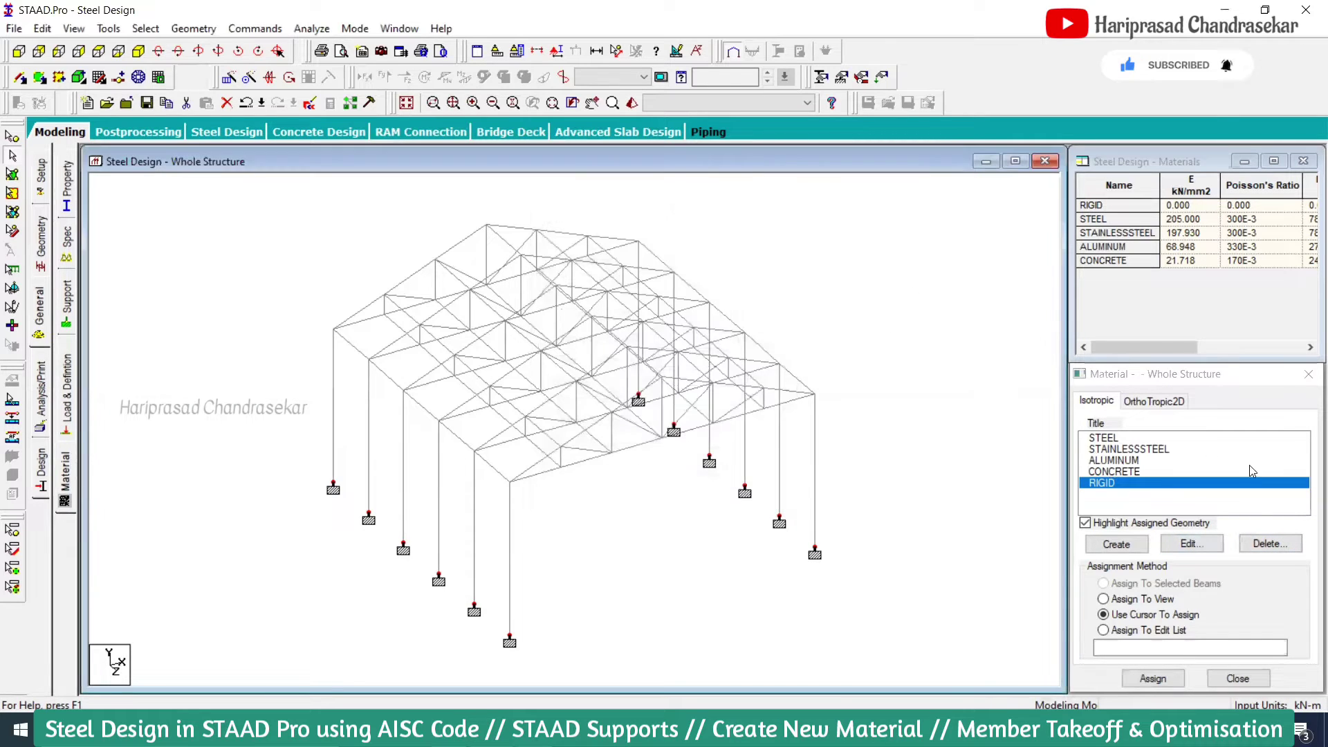
Try to delete the RIGID material from the isotropic materials list.
left_click(1267, 547)
left_click(1207, 566)
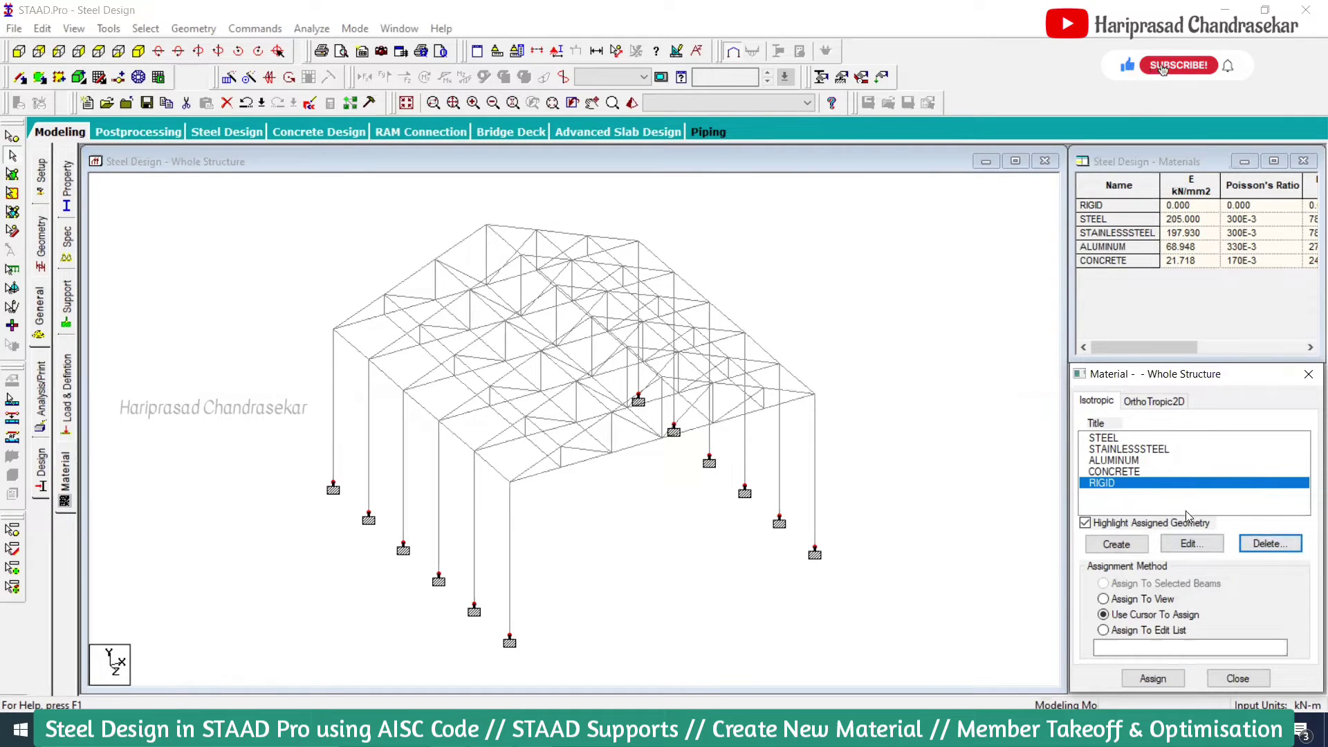
left_click(1273, 546)
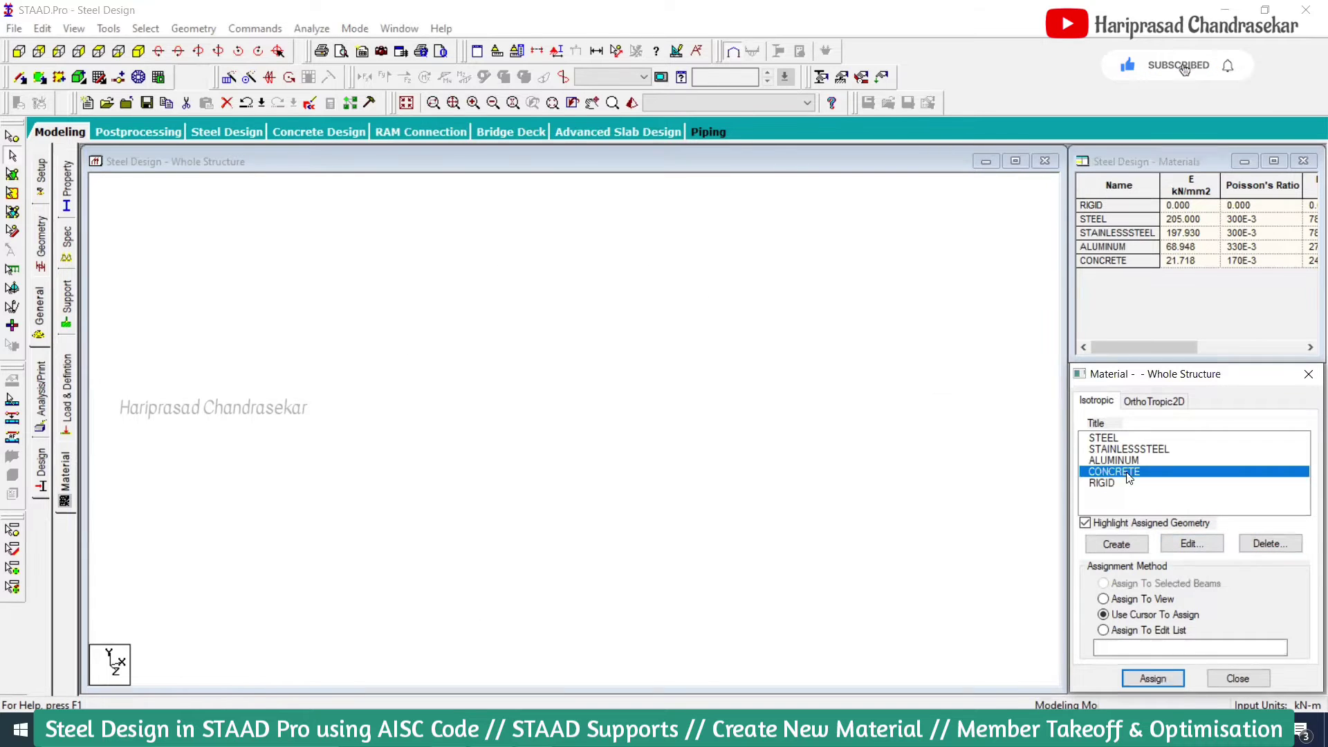
Delete the RIGID isotropic material and expand the load definitions to view the available types.
left_click(1275, 545)
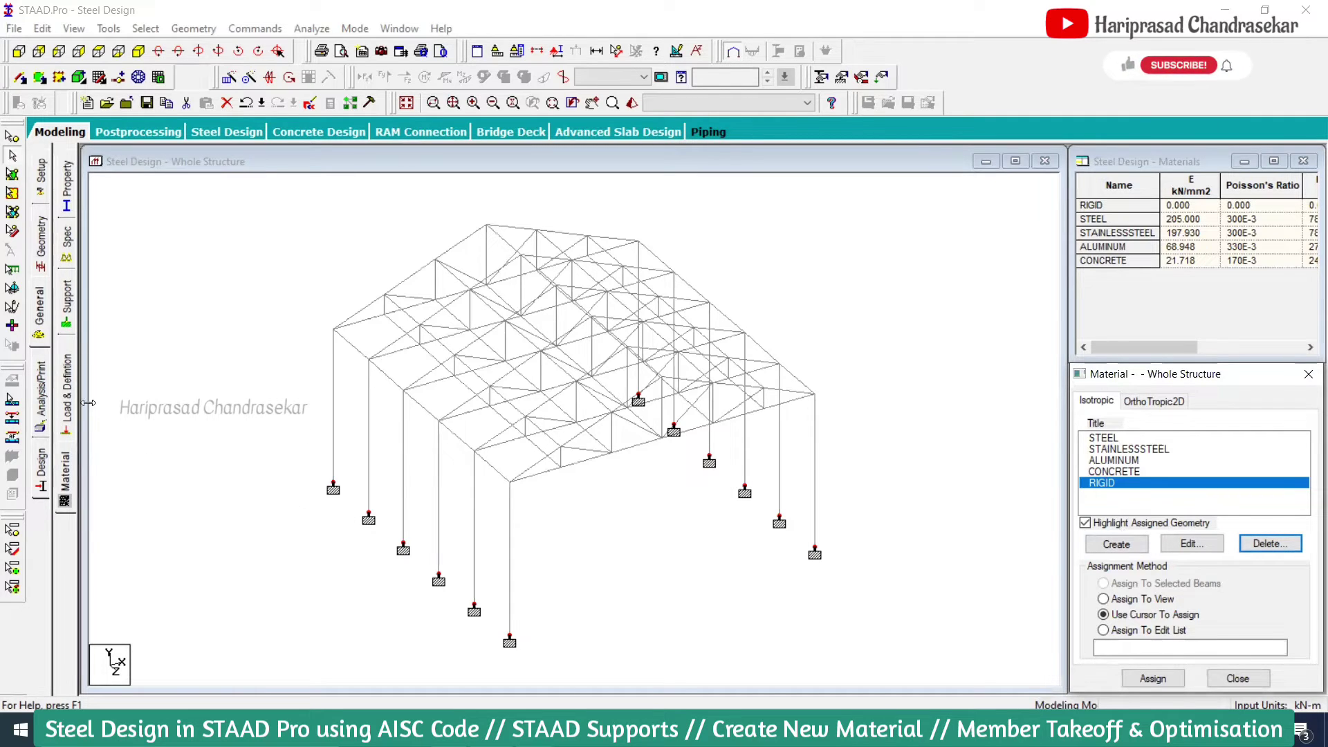
left_click(69, 384)
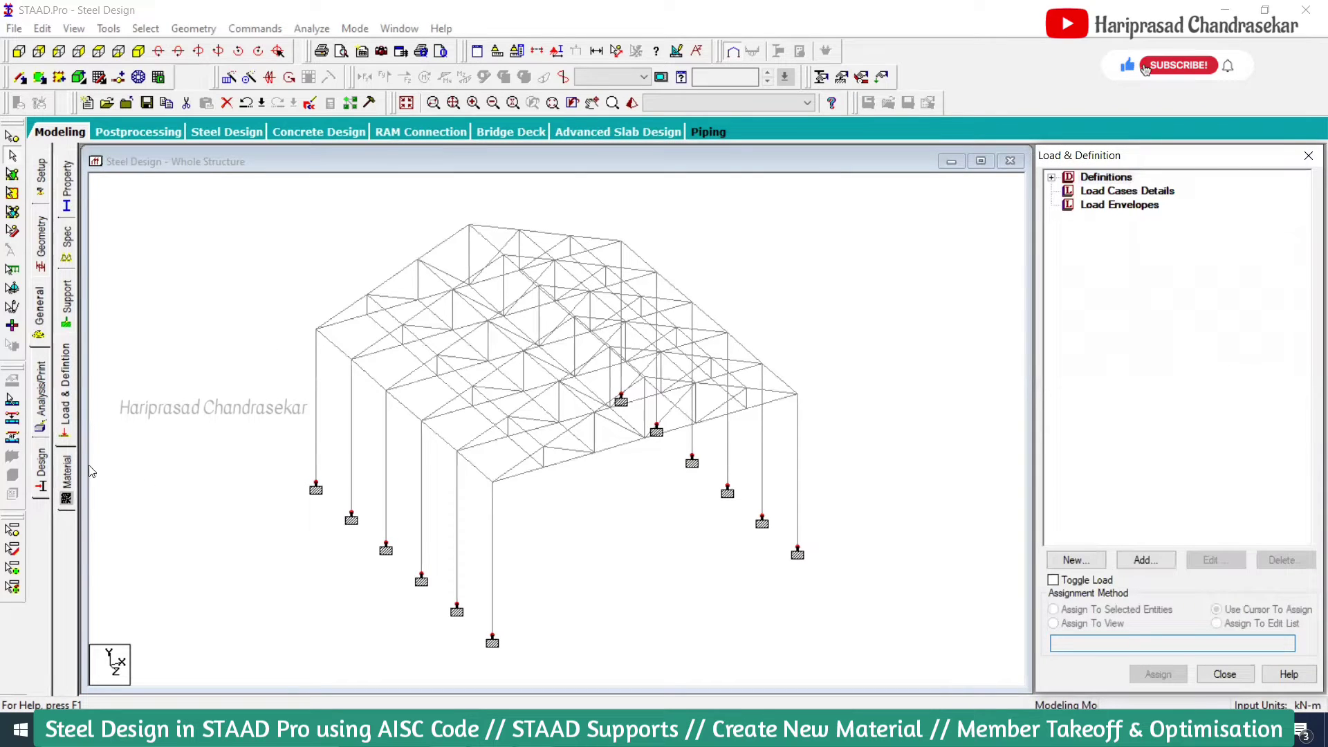
left_click(1052, 178)
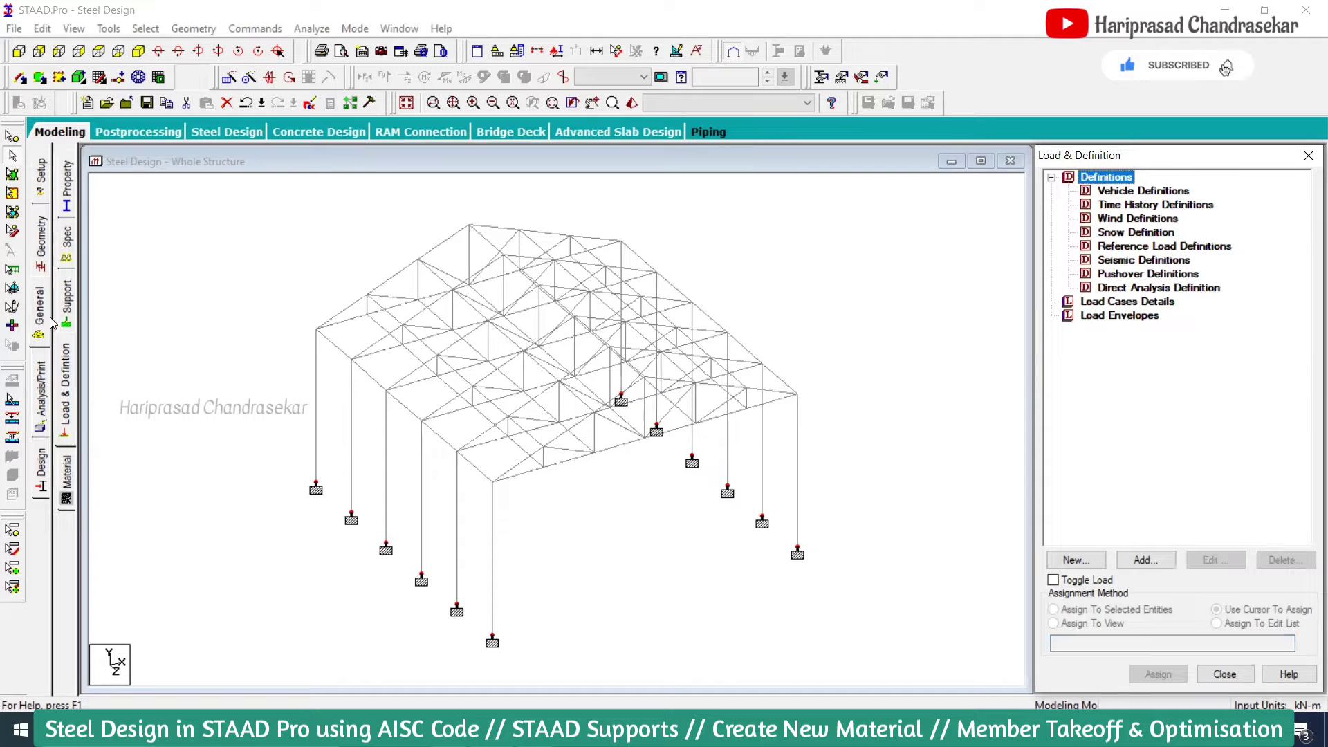
Open the W4X13 section for editing to check its available materials, and close it without changes.
left_click(65, 246)
left_click(65, 184)
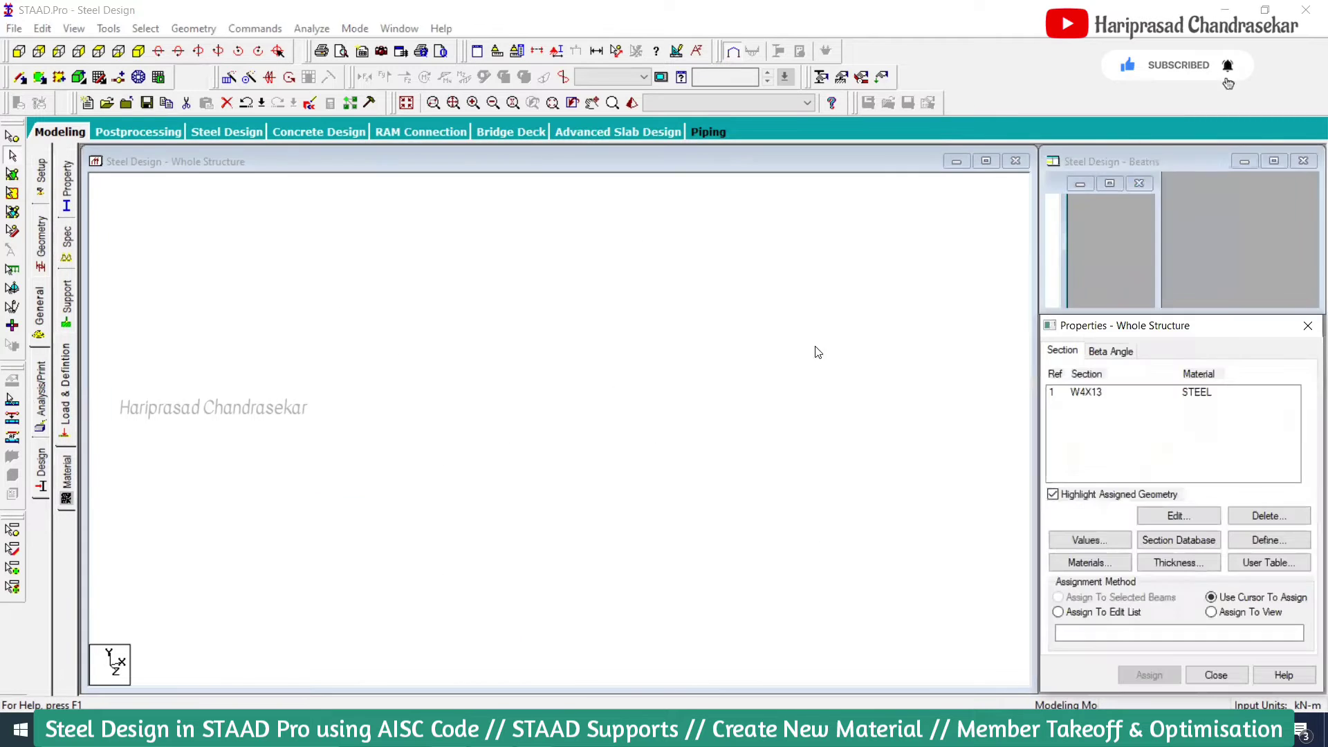
left_click(1110, 395)
left_click(1194, 518)
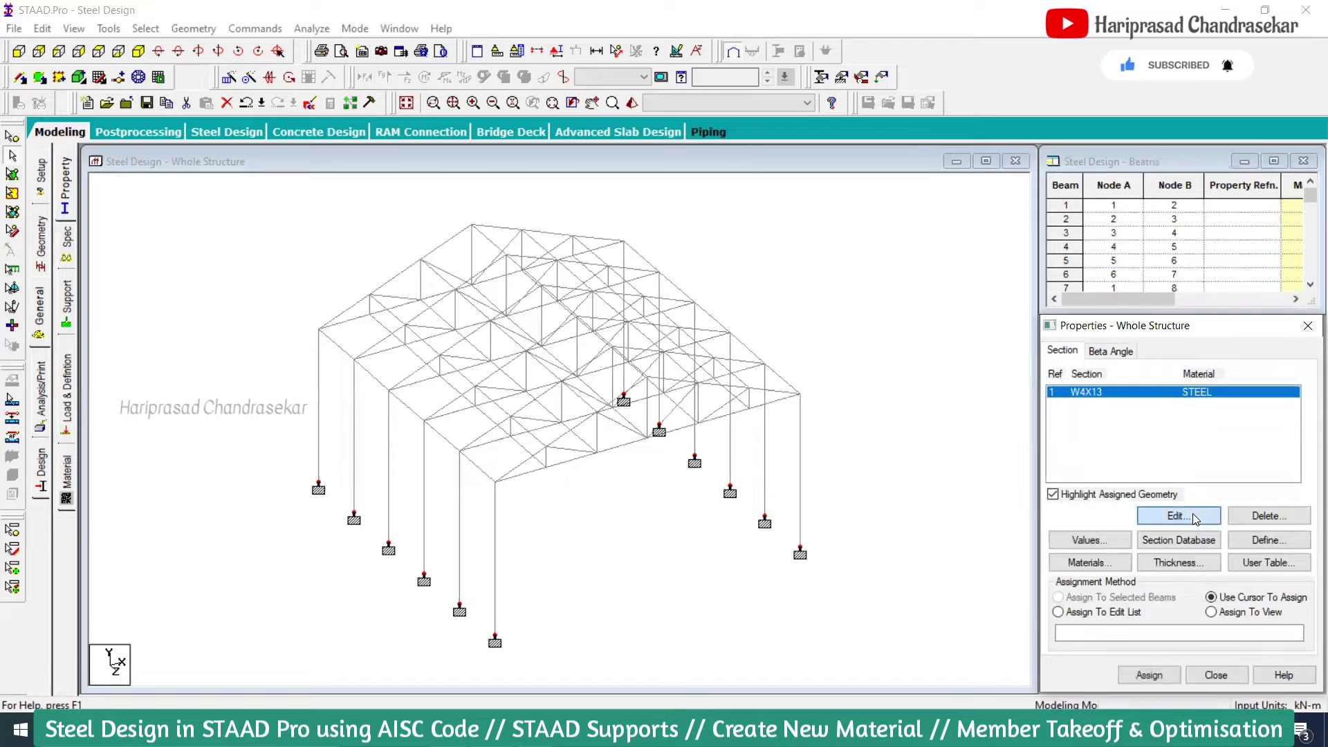
left_click(592, 417)
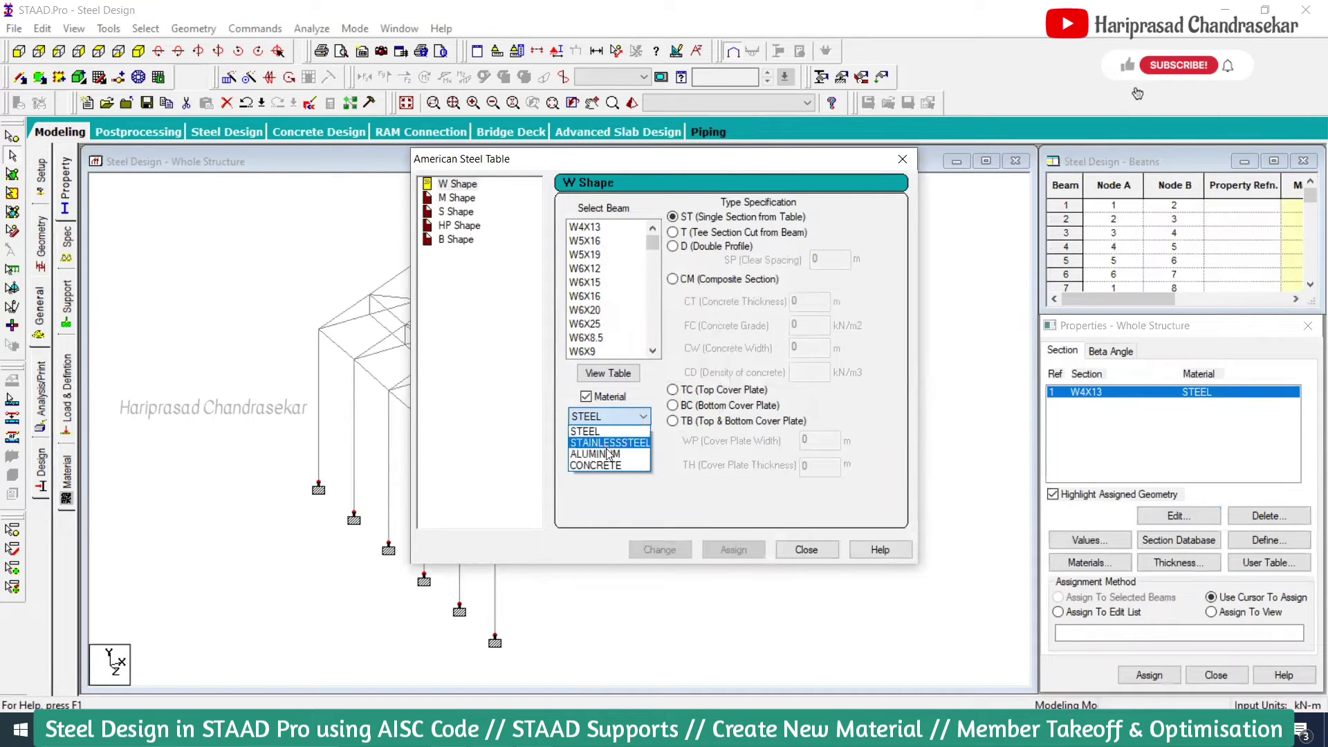
left_click(621, 421)
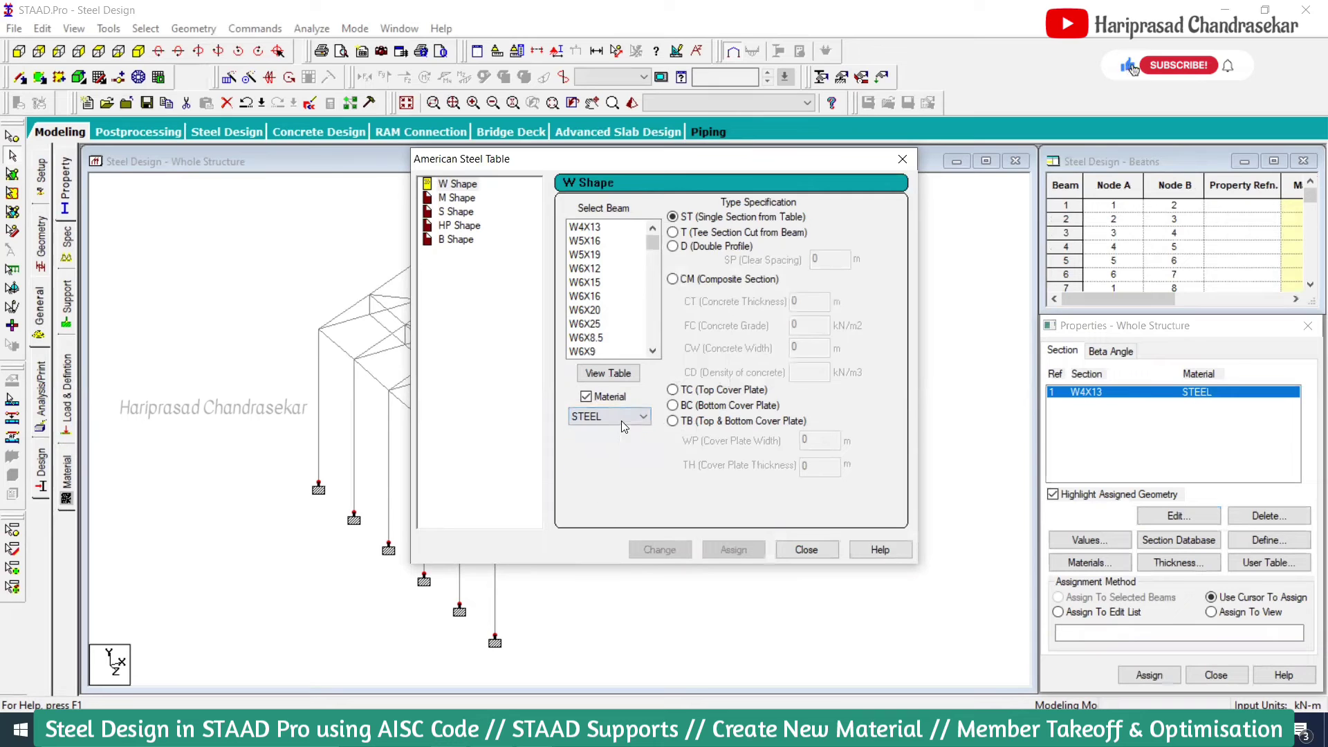
left_click(816, 551)
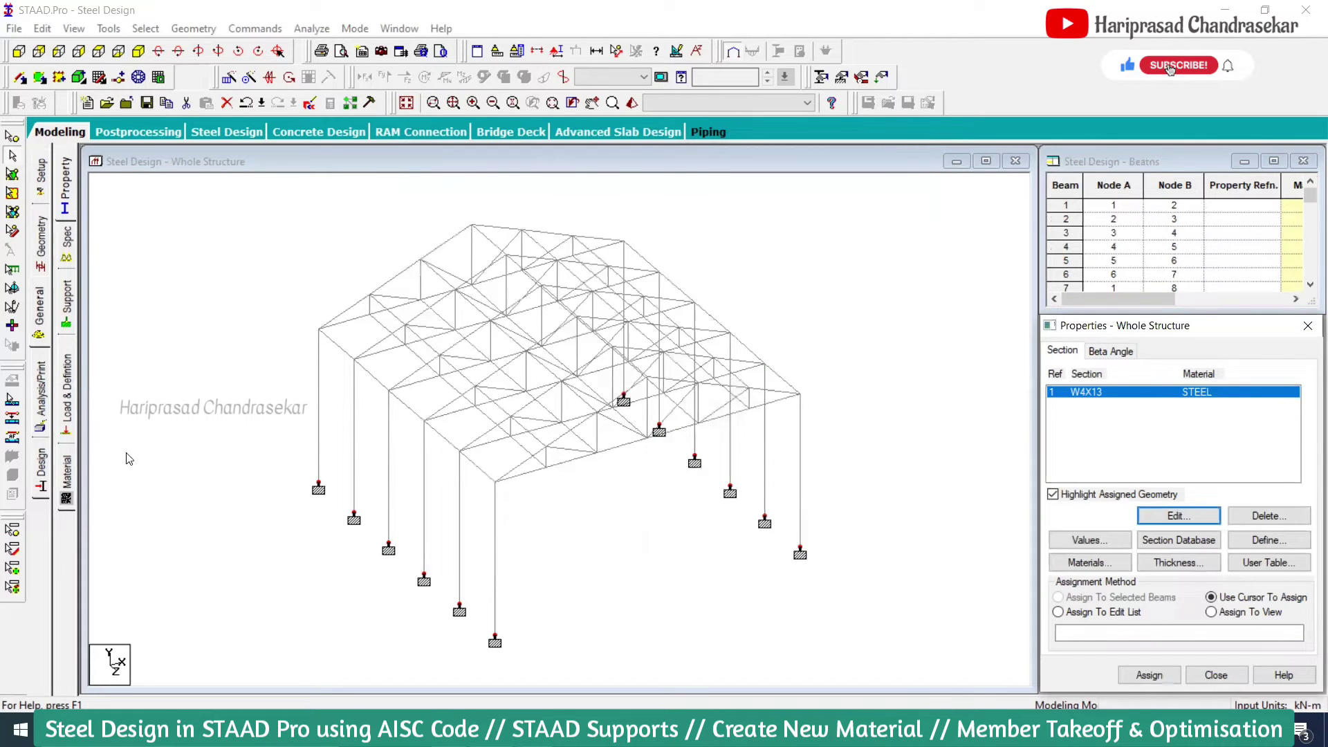
Create an isotropic material titled RIGID, keeping all of its properties at 0.
left_click(66, 489)
left_click(1128, 472)
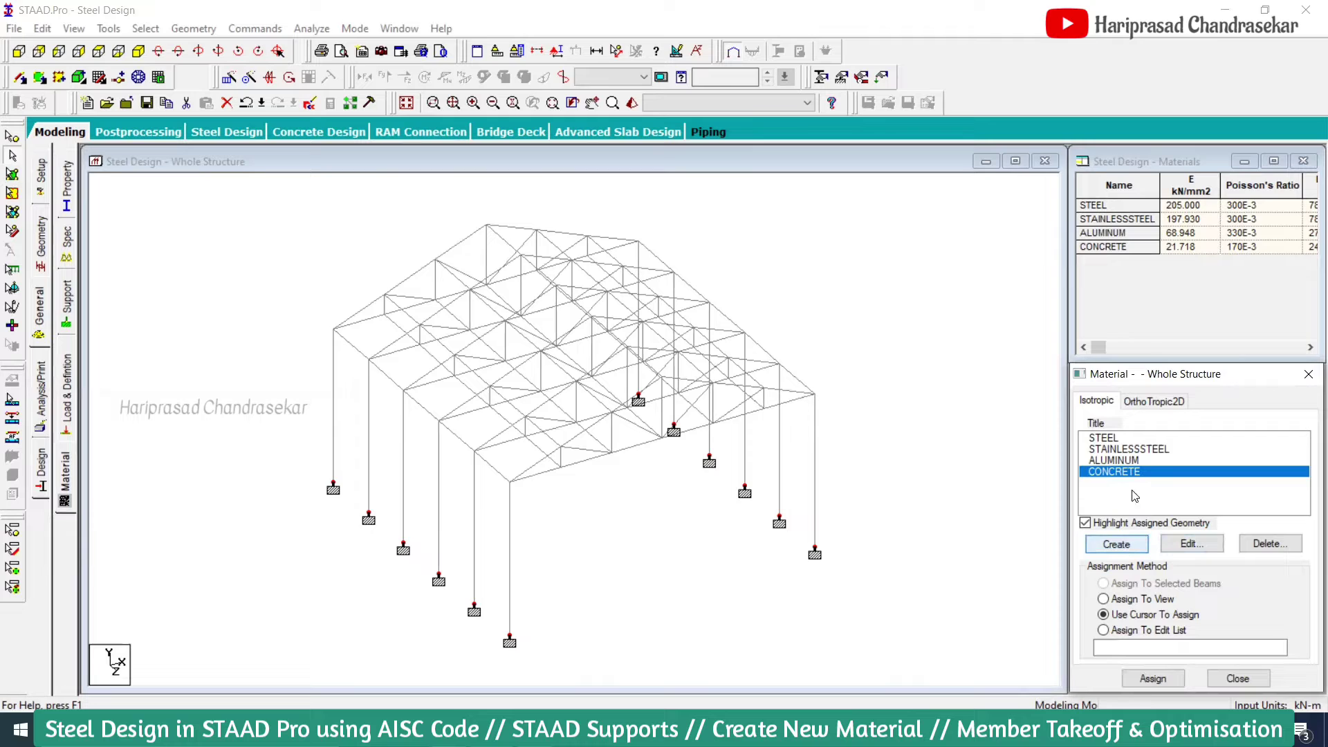
left_click(1128, 545)
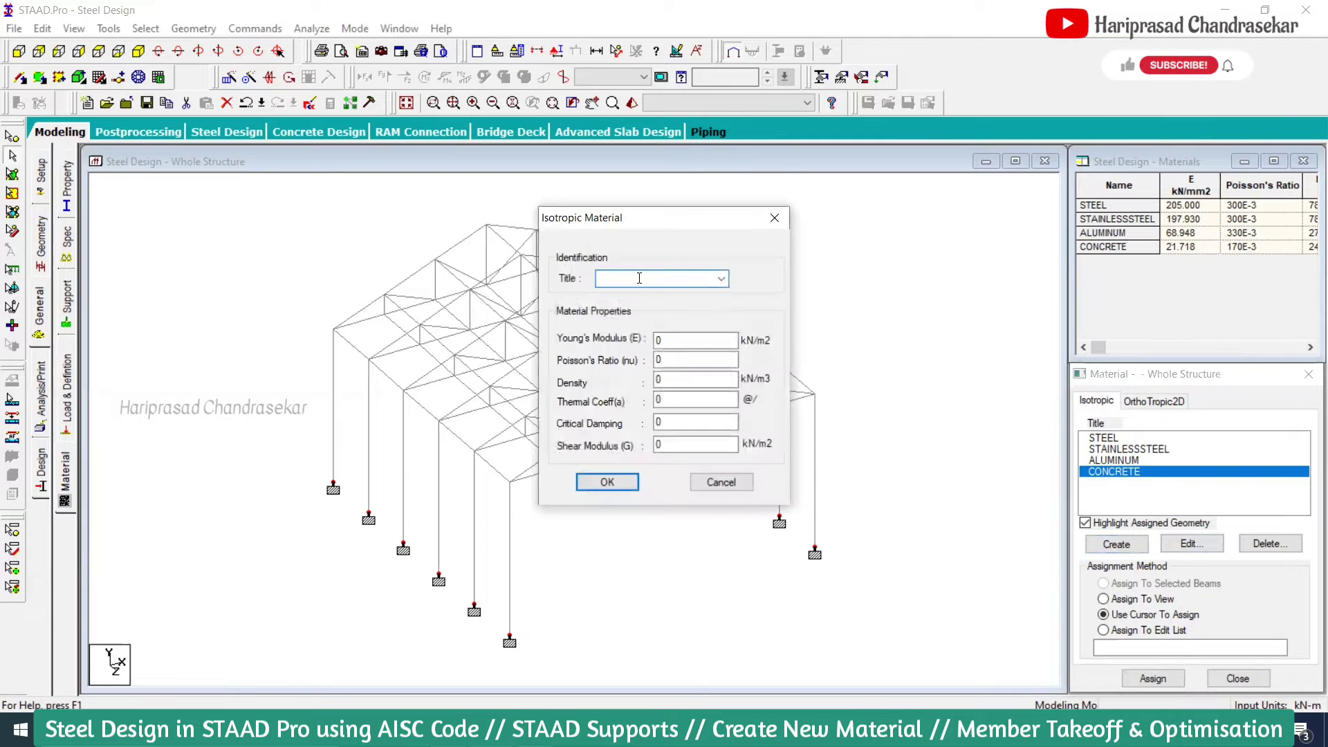
type("RIGID")
left_click(620, 480)
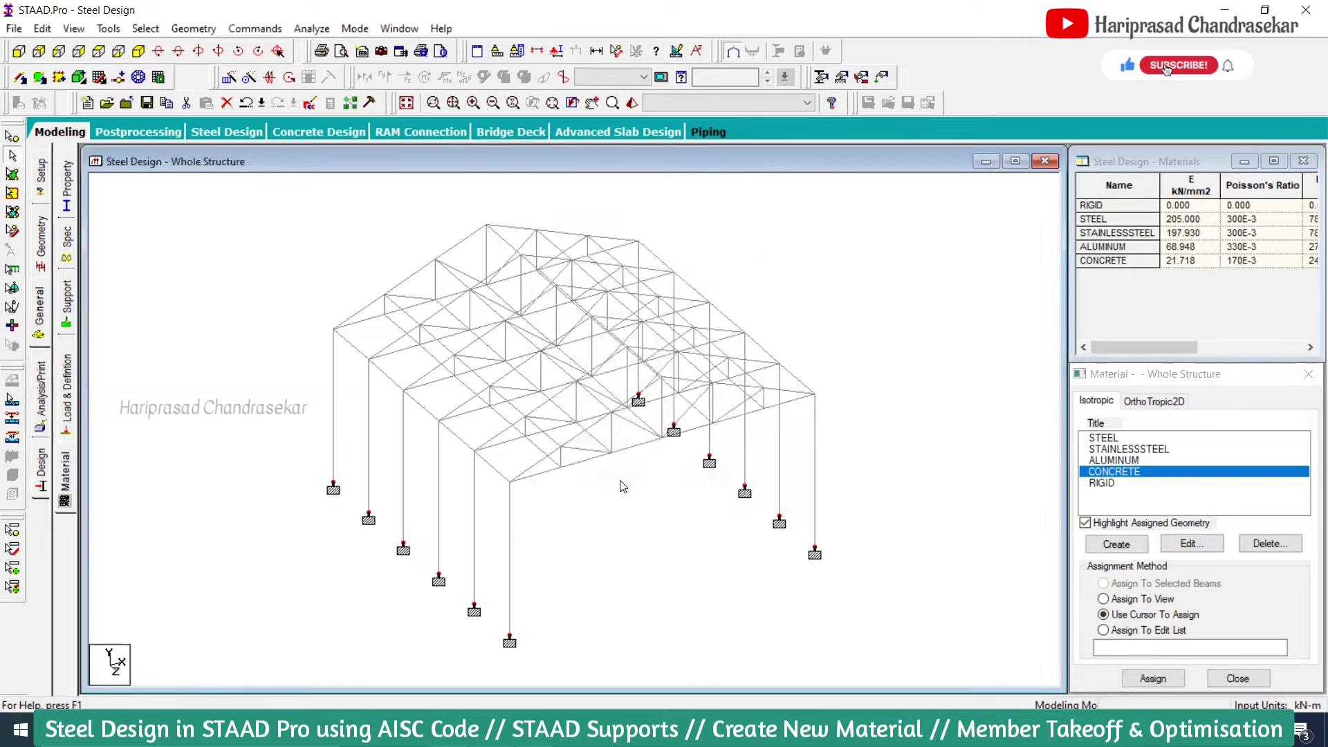
Check the material choices of the W4X13 section and the plate element thickness settings without changing either.
left_click(67, 186)
left_click(1133, 392)
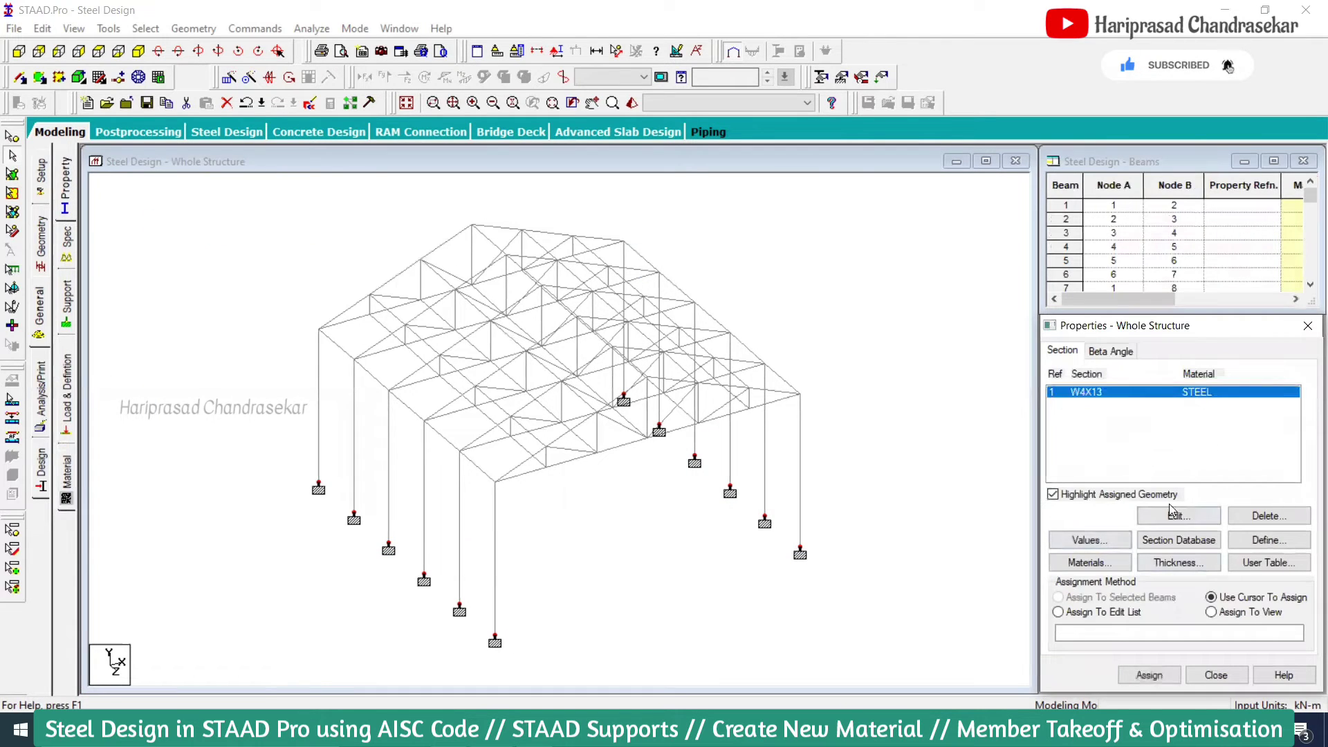
left_click(1196, 516)
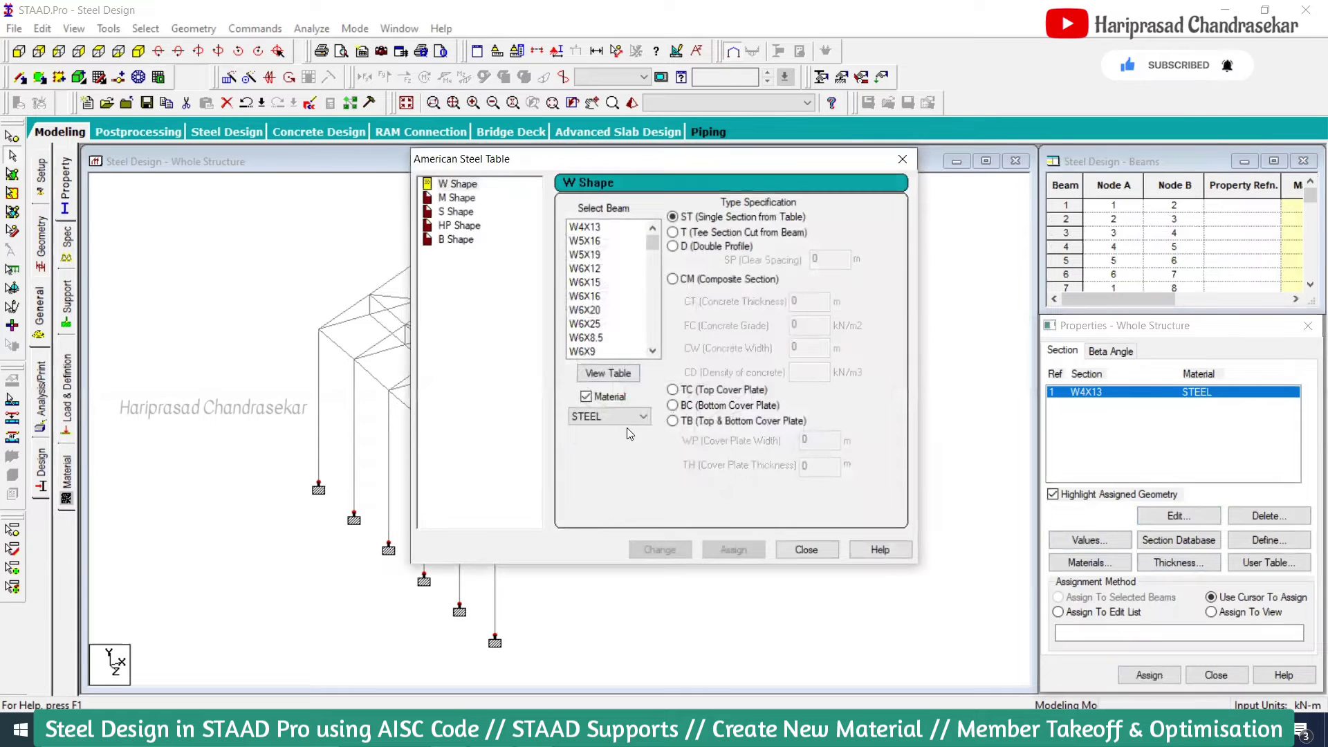
left_click(626, 416)
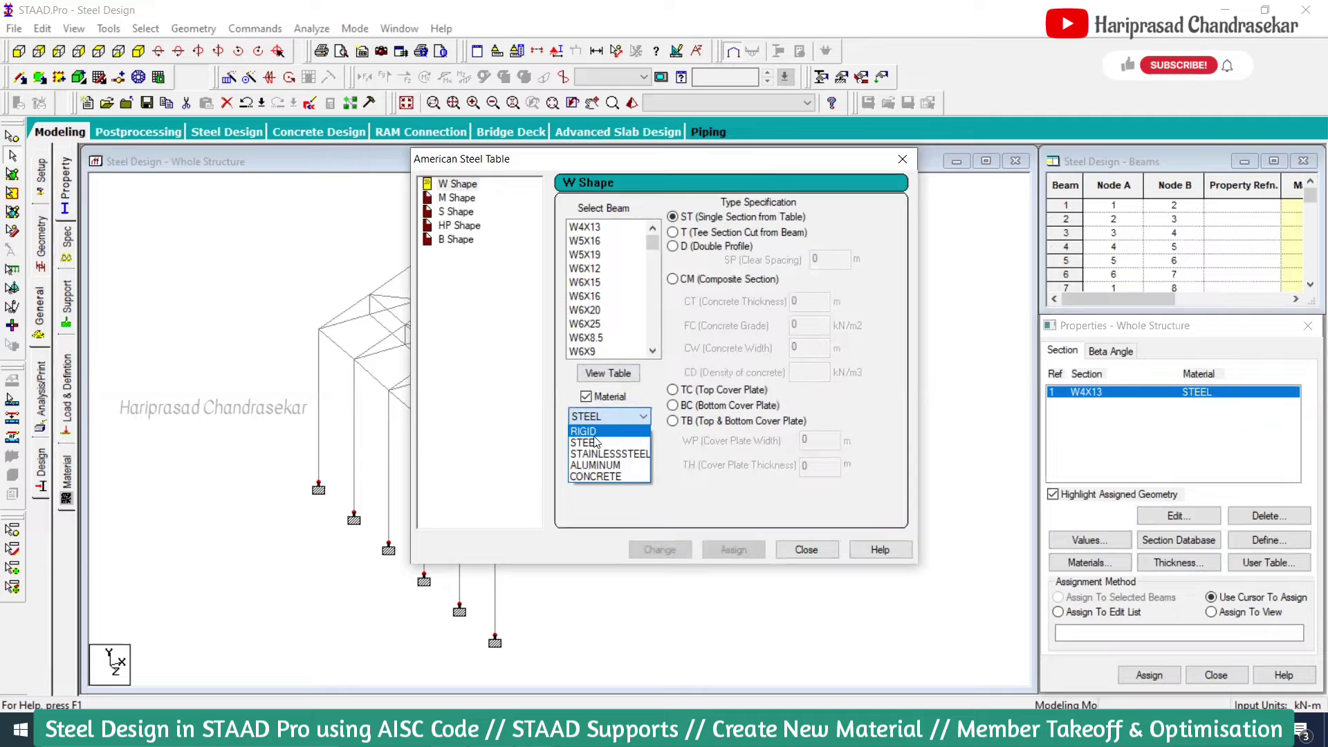
left_click(661, 465)
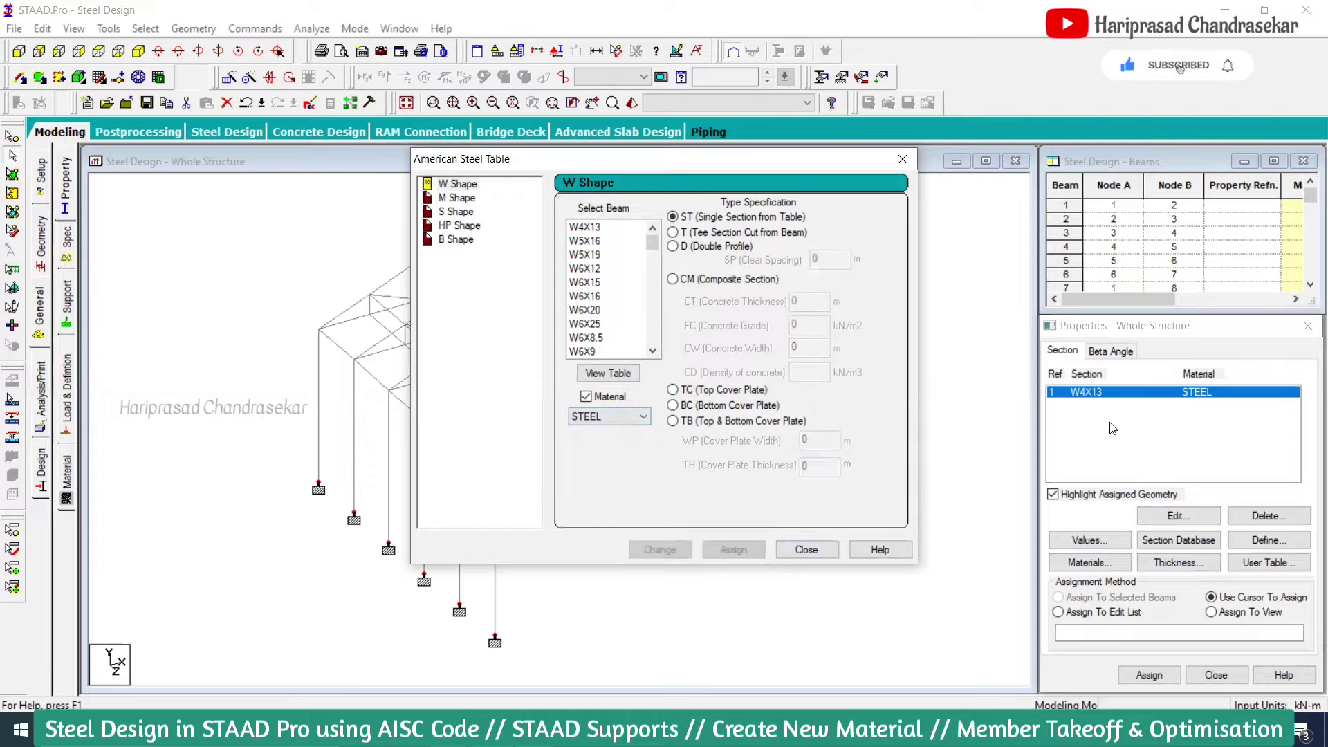
left_click(824, 555)
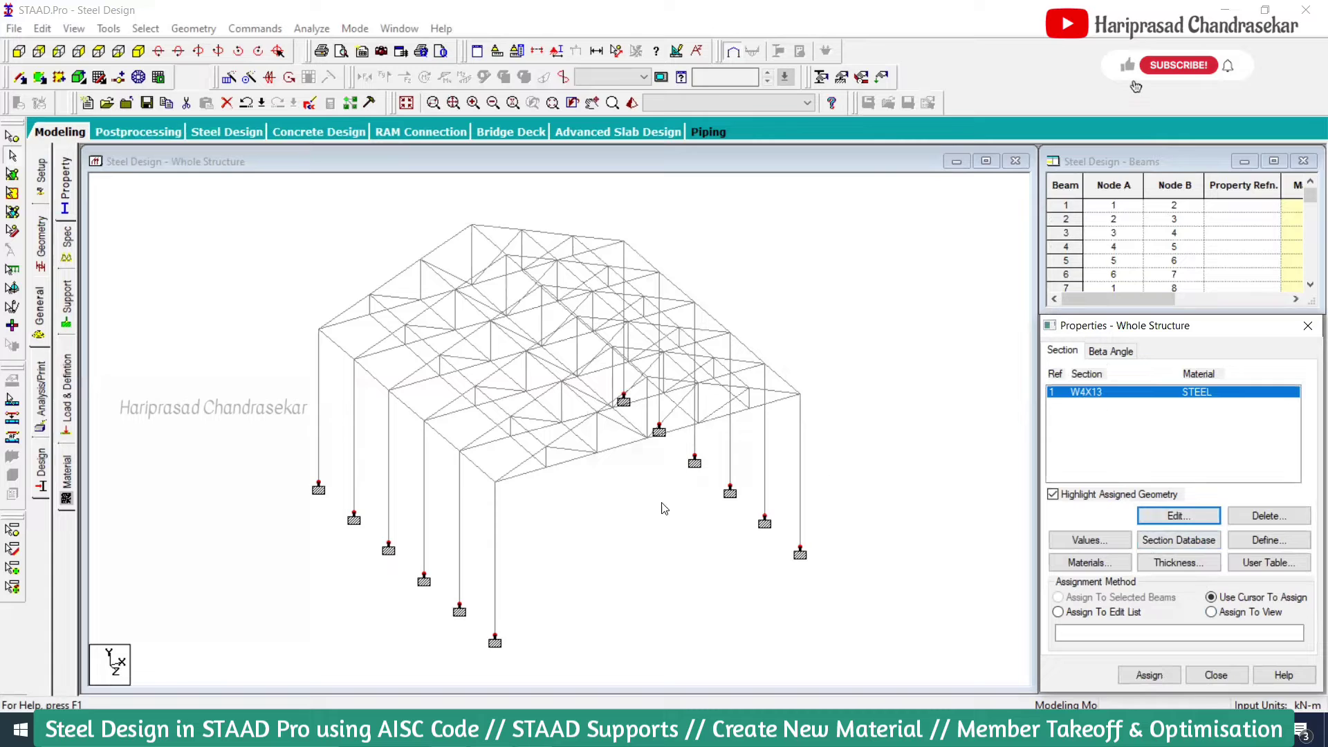
left_click(1174, 563)
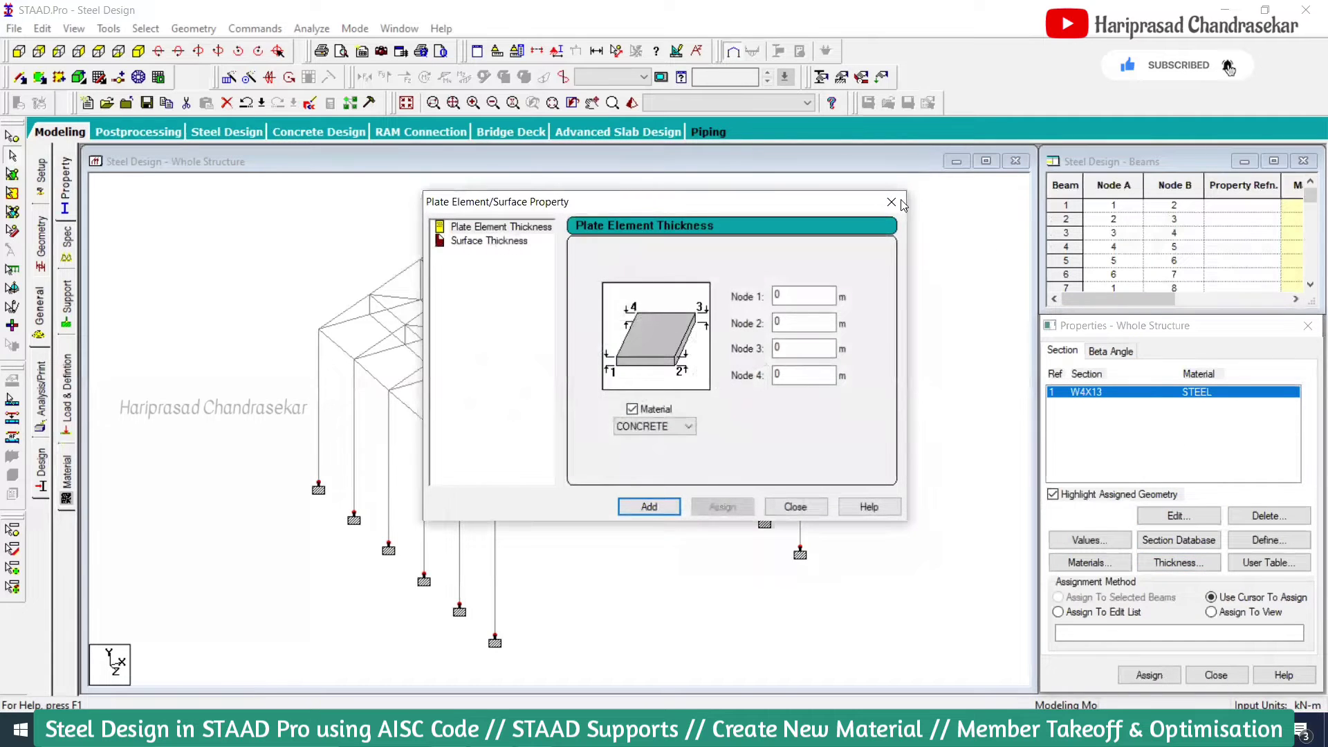
left_click(892, 202)
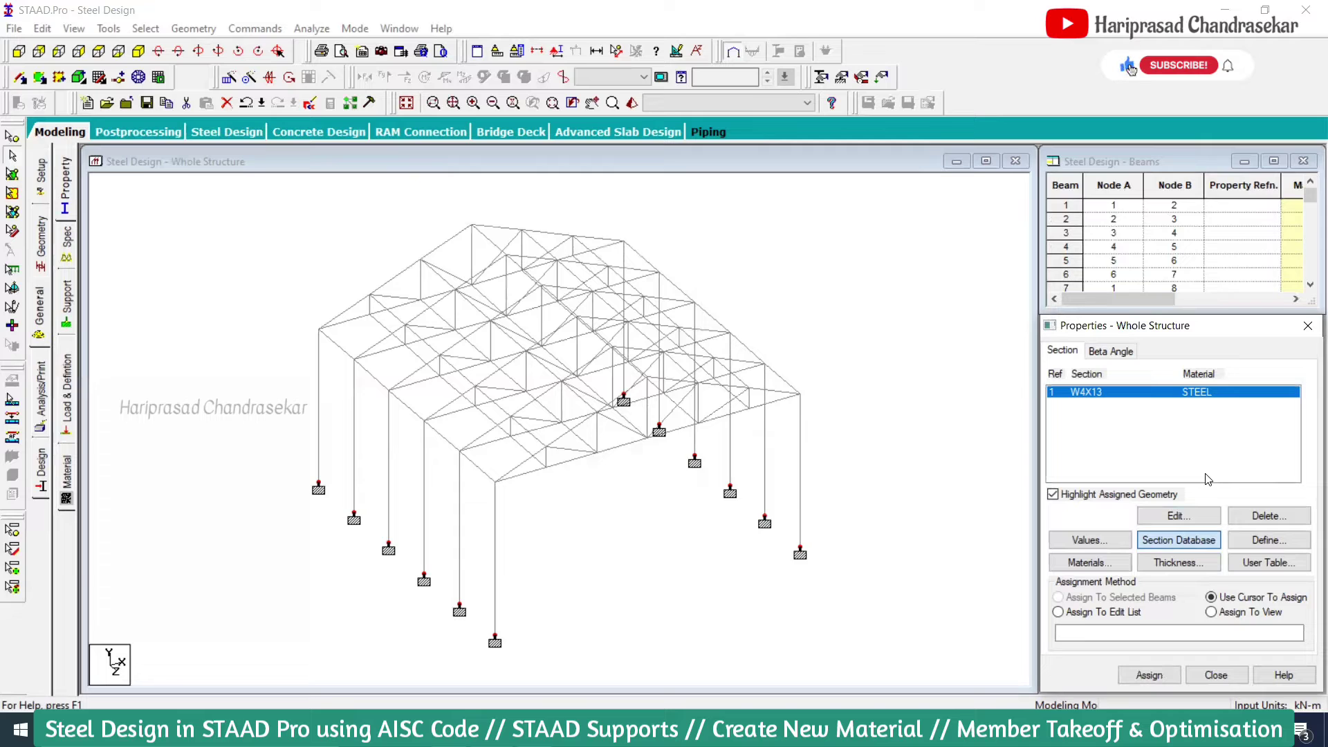
Add the American angle L20202 as a single section from table with STEEL as its material.
left_click(1180, 541)
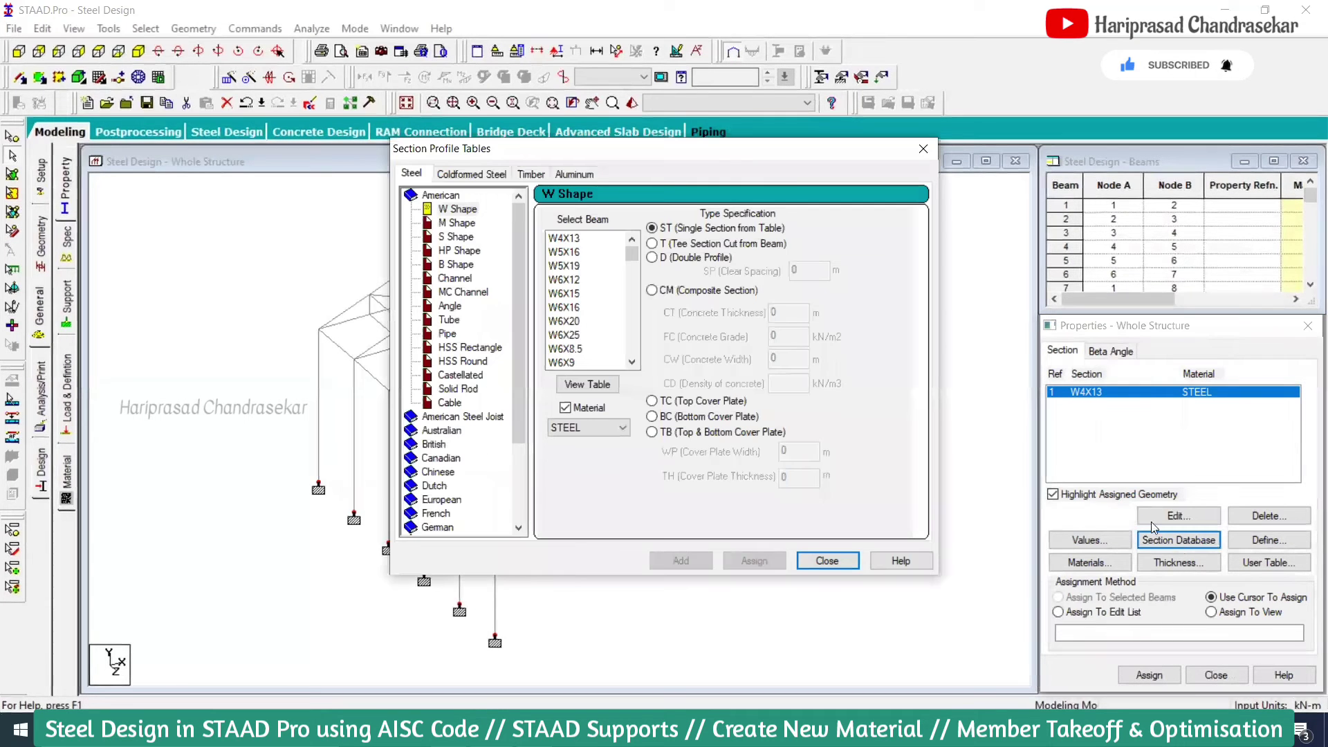
left_click(450, 306)
left_click(564, 248)
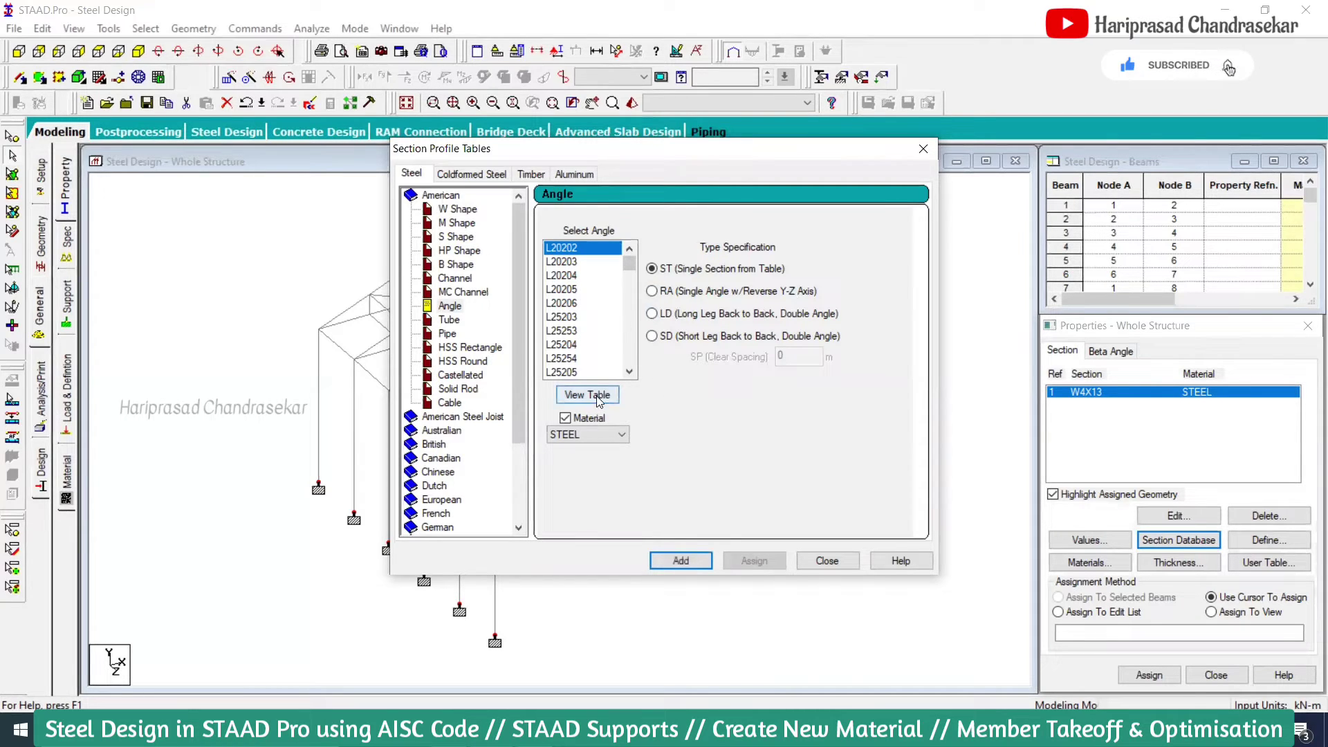
left_click(706, 560)
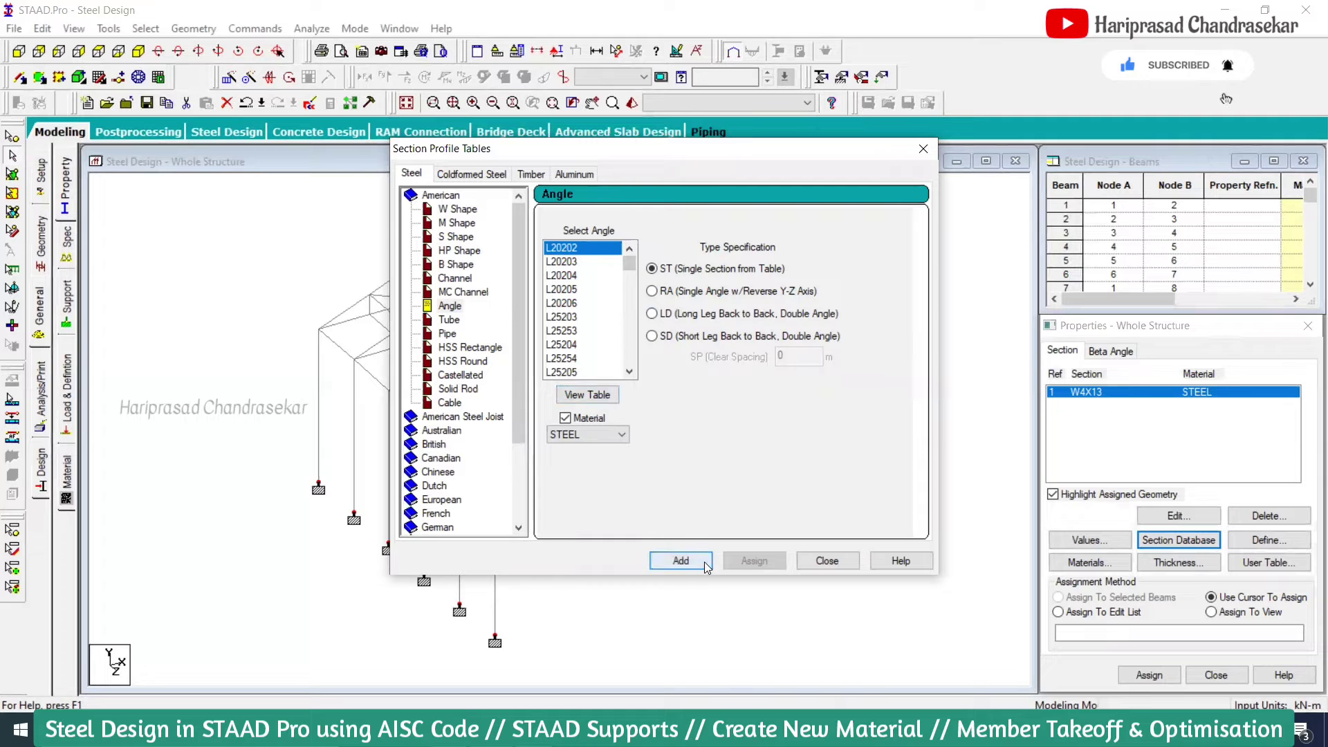
left_click(825, 560)
Assign the W4X13 section to all beams parallel to Y.
left_click(1081, 393)
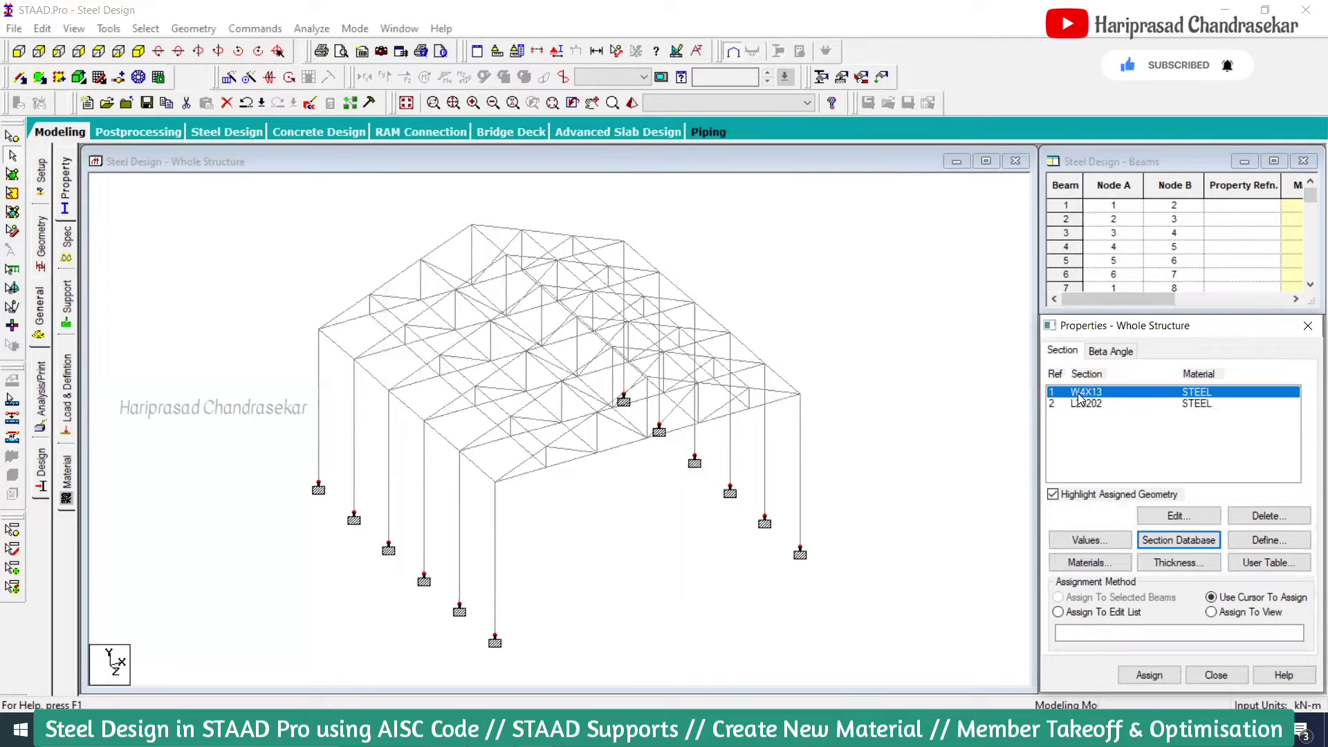
left_click(146, 28)
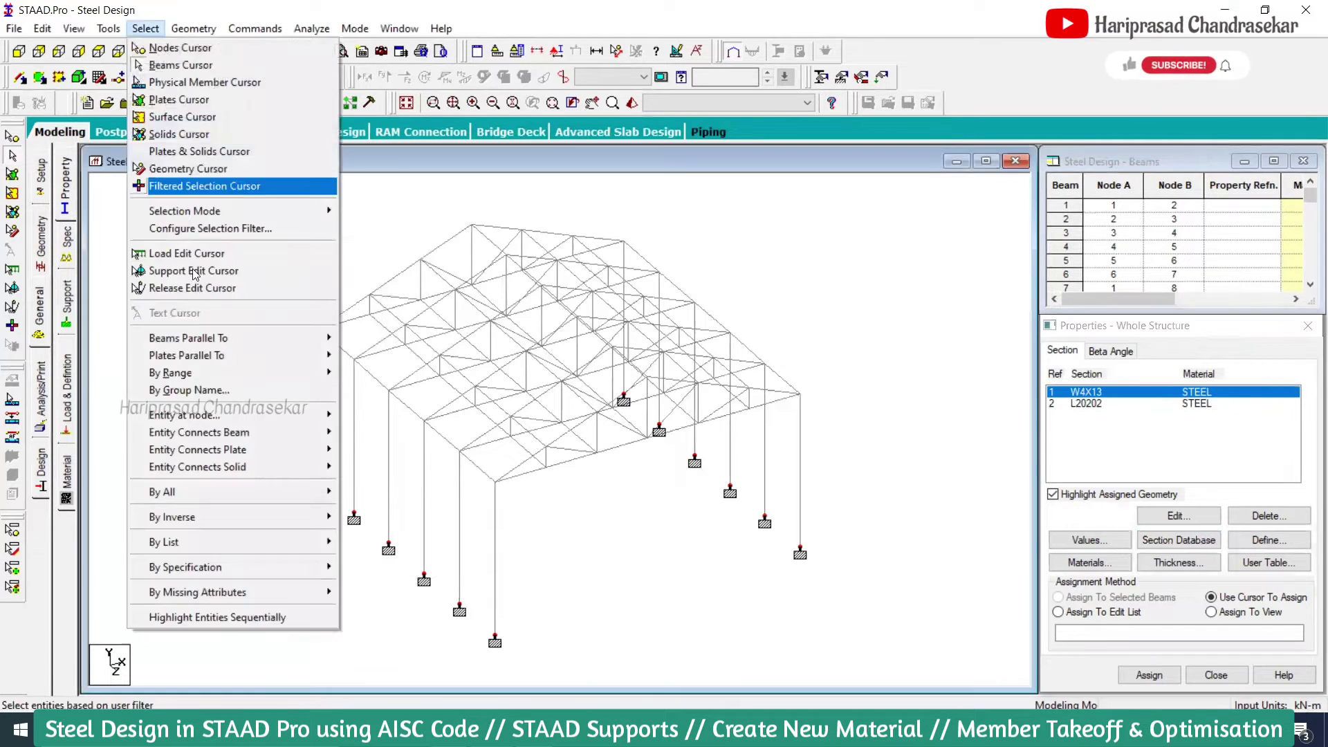
mouse_move(308, 339)
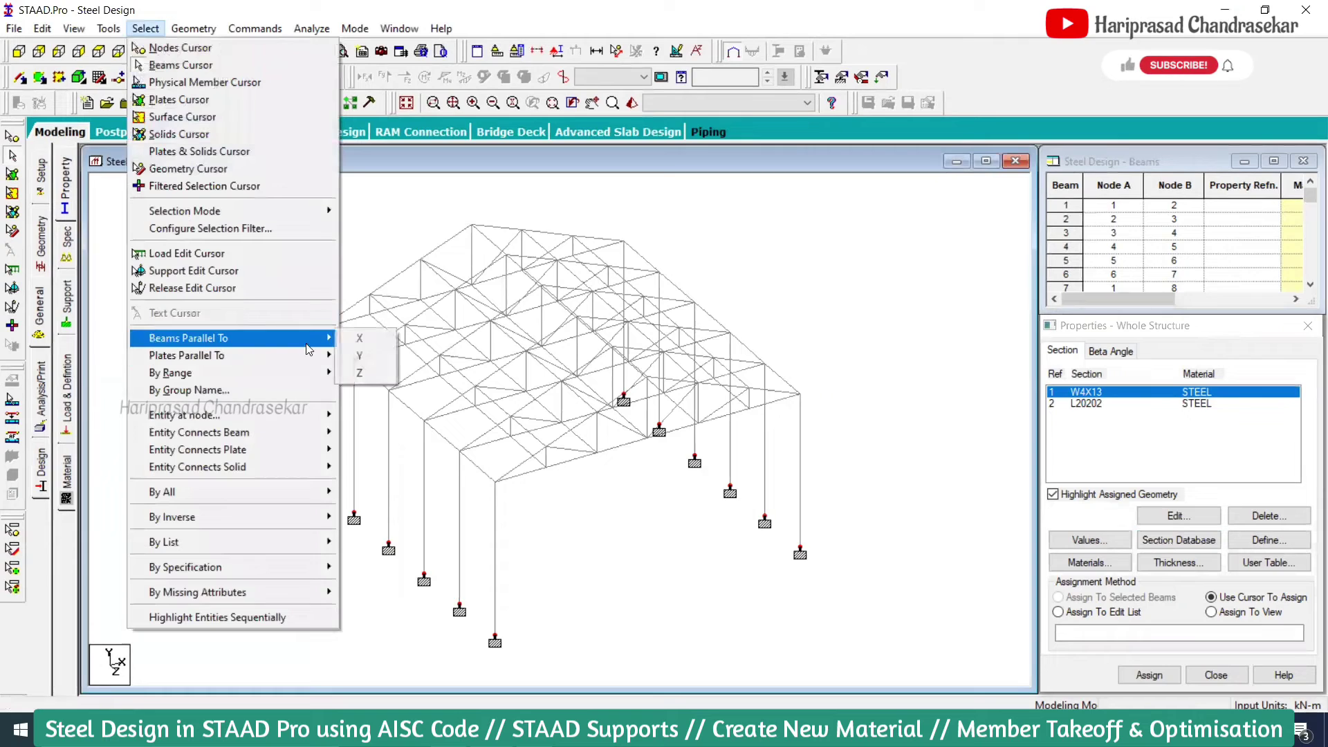
left_click(369, 356)
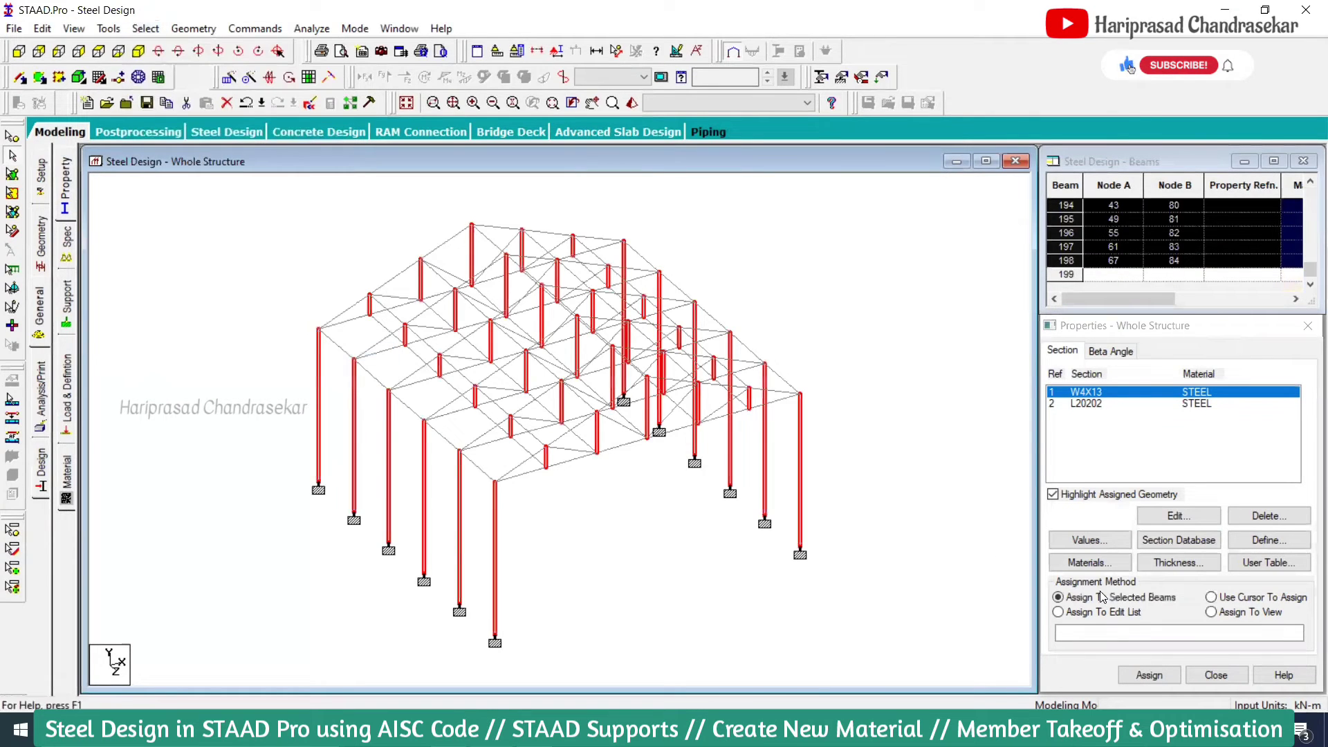
left_click(1150, 676)
left_click(1151, 676)
left_click(1208, 552)
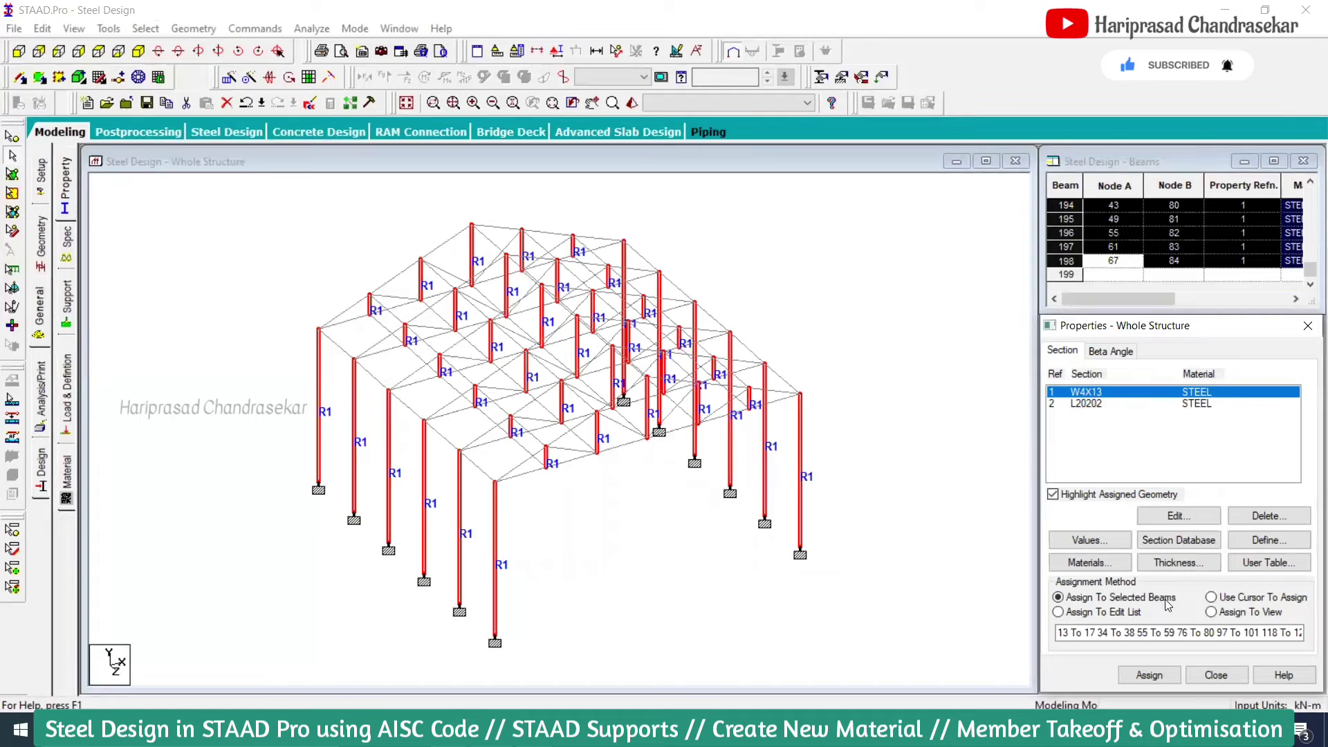
Try the edit list assignment method for the W4X13 section using its list of beam numbers.
left_click(1143, 634)
key("ctrl+v")
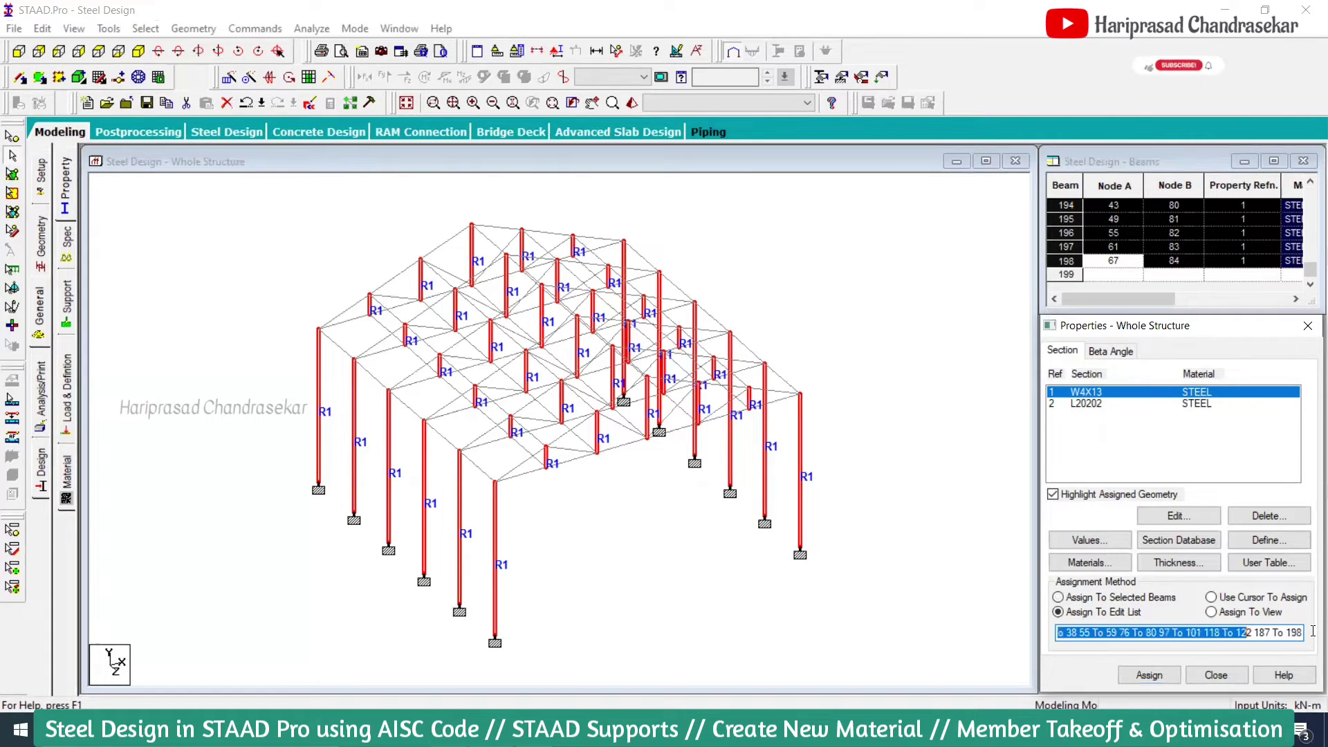
key("ctrl+z")
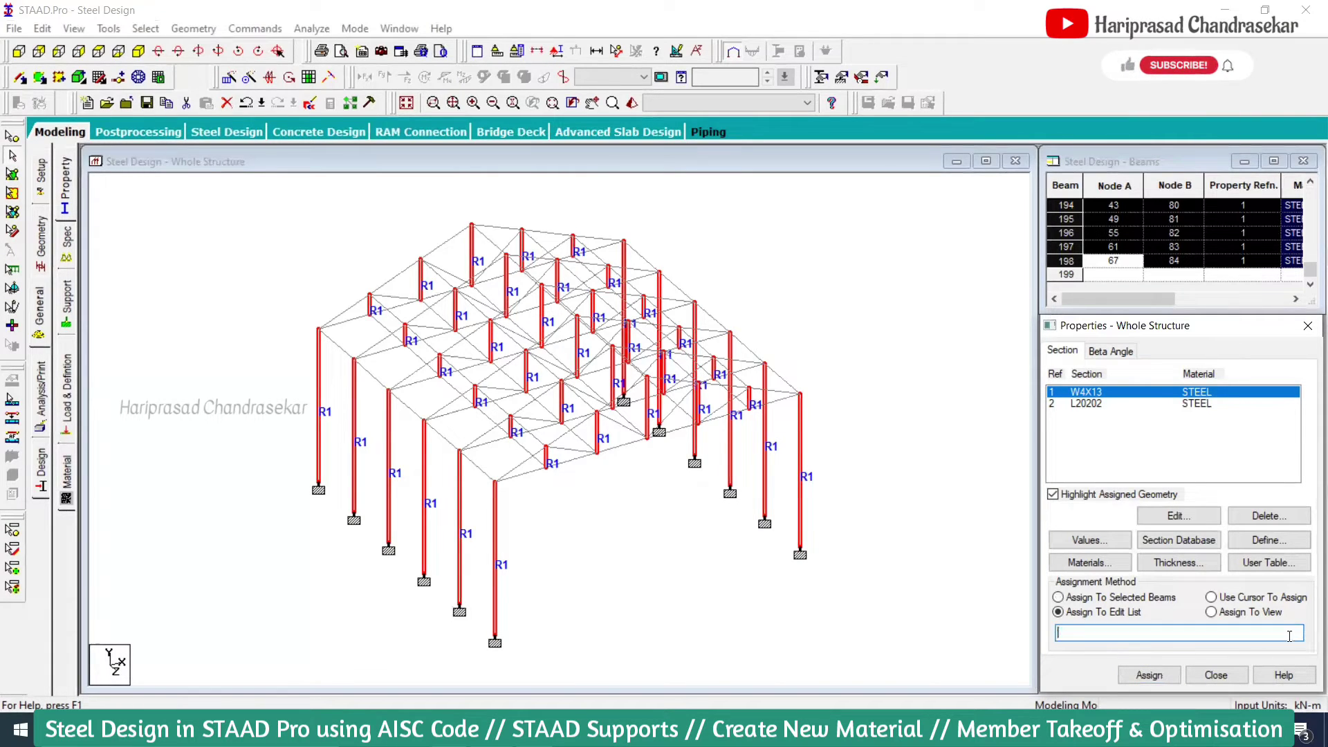
left_click(1149, 675)
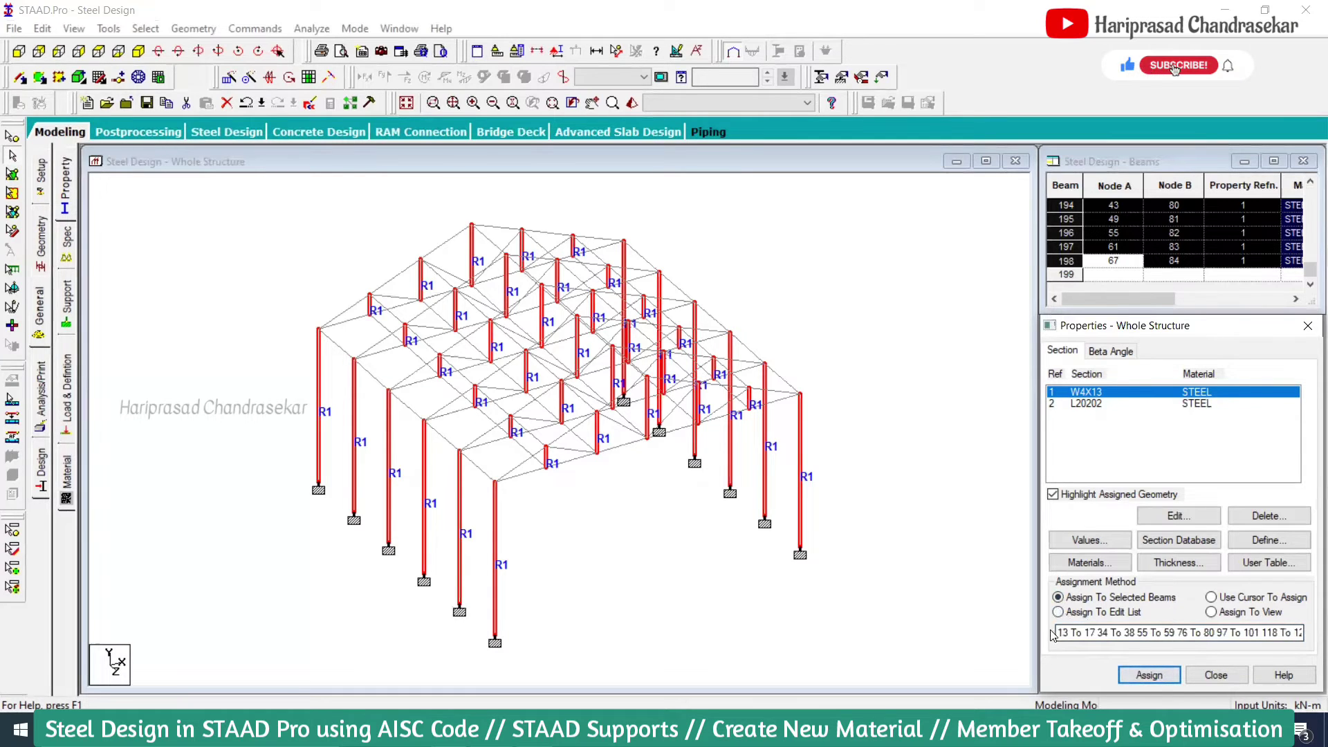
left_click_drag(1053, 635, 1313, 632)
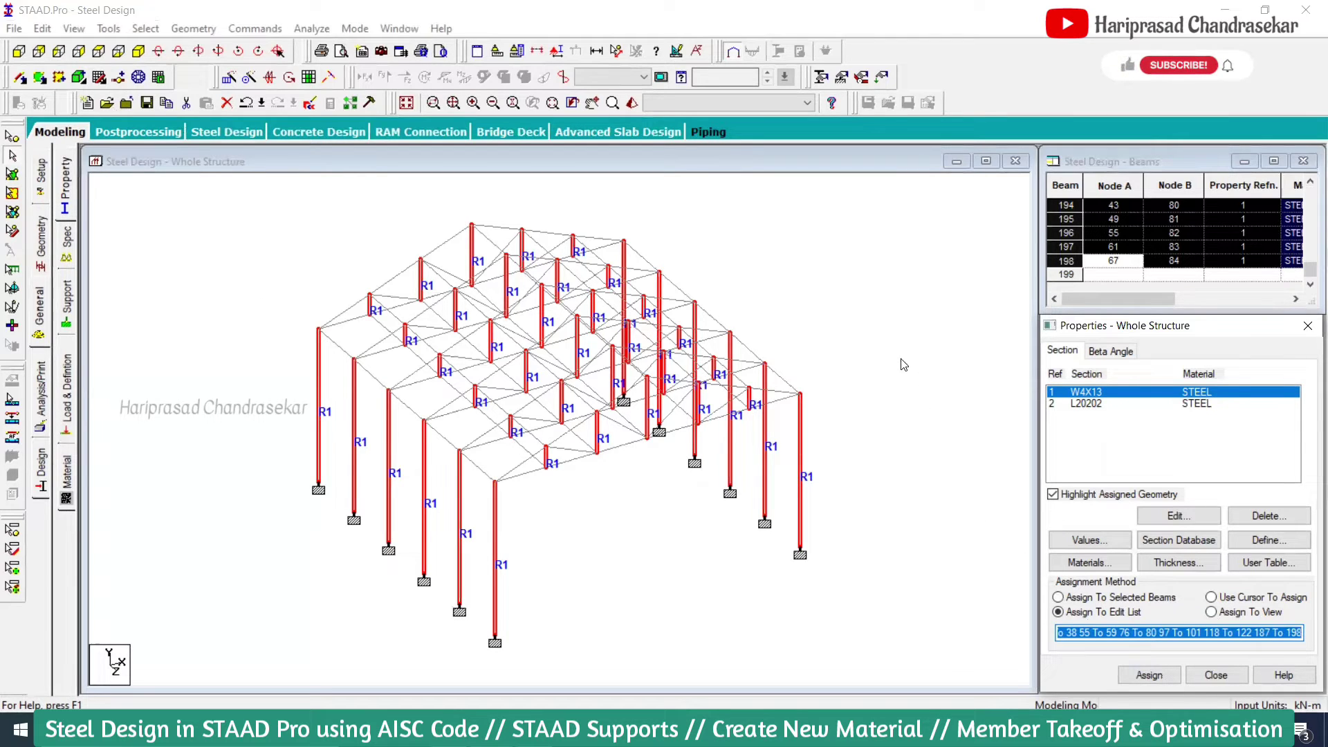
Assign the L20202 angle section to all selected roof truss members above the columns, using the front view for selection.
left_click(19, 51)
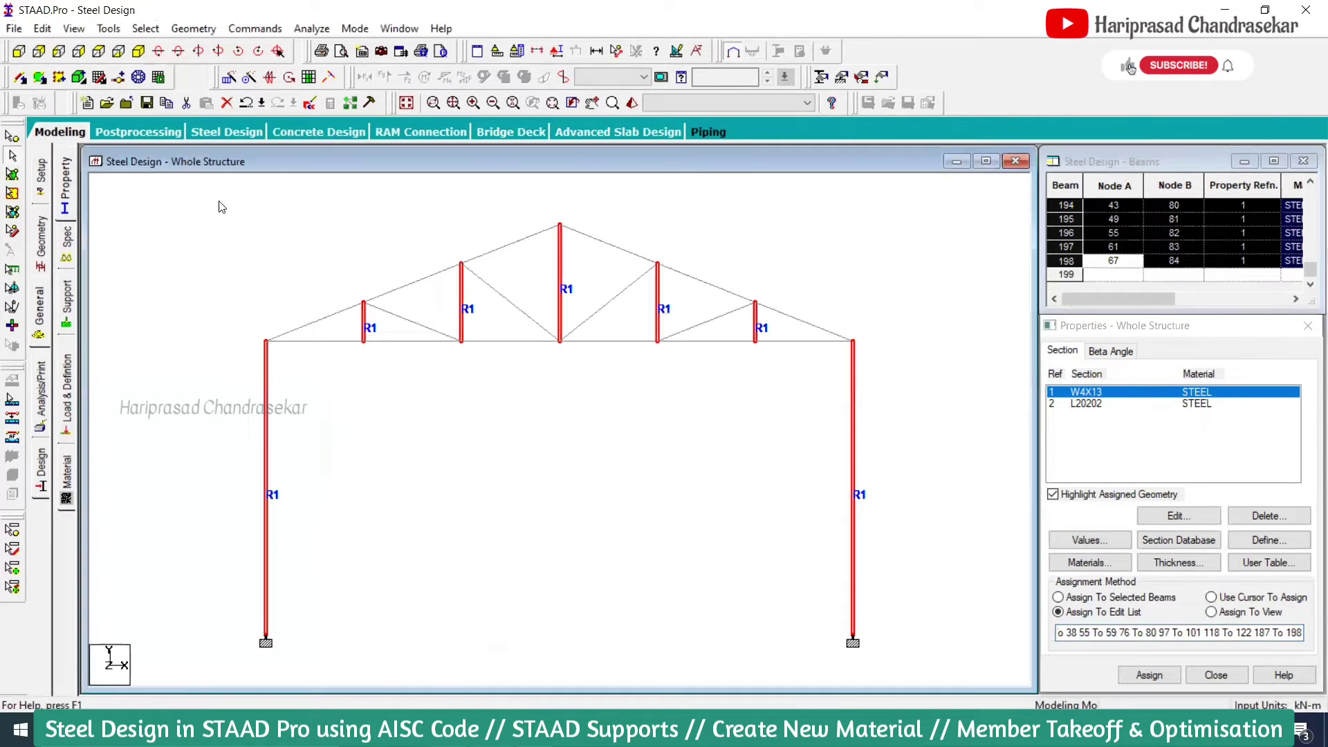
left_click_drag(201, 203, 871, 368)
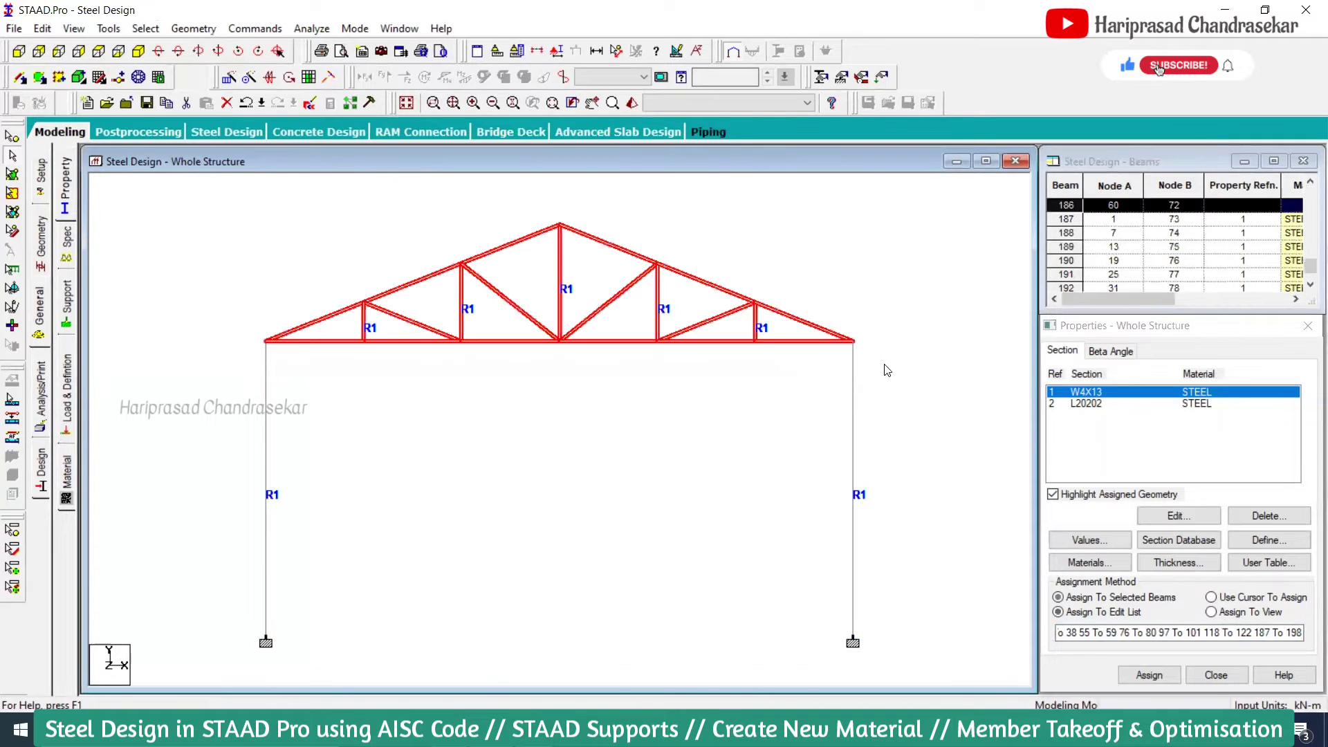
left_click(1085, 404)
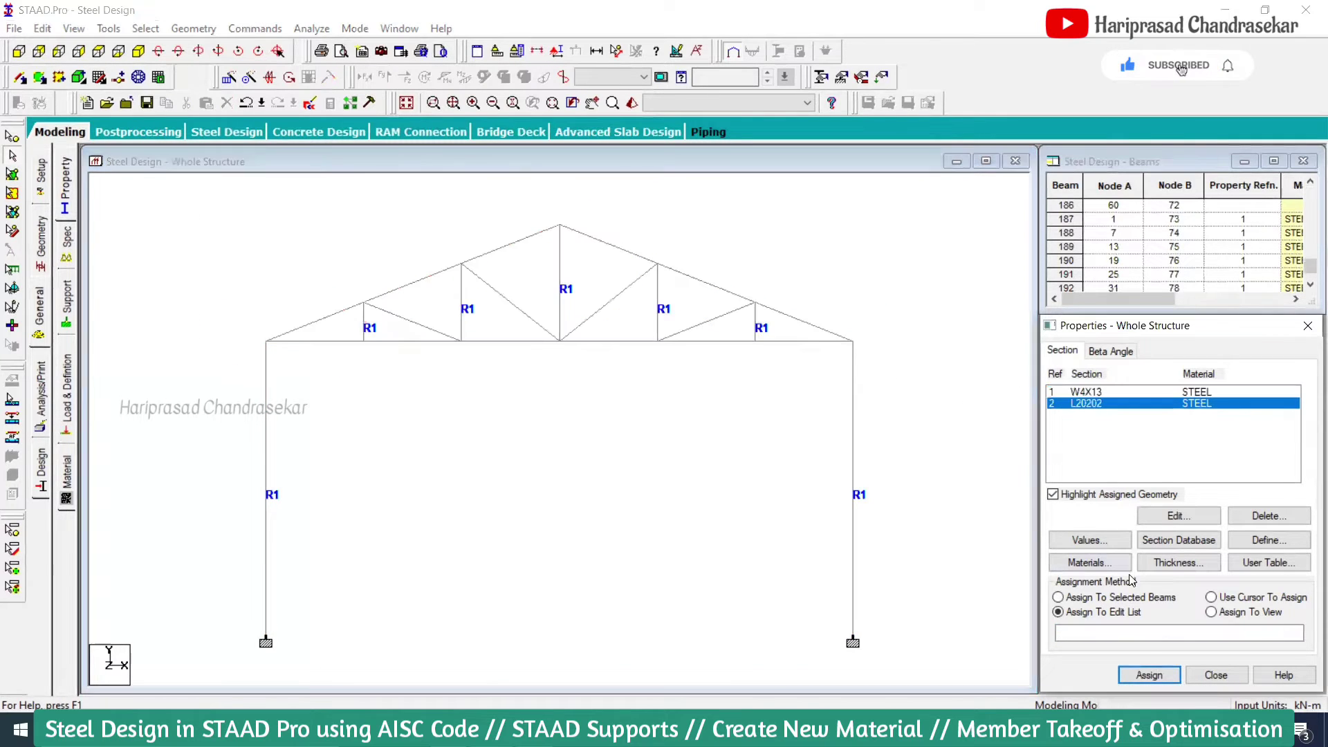
left_click(783, 357)
left_click_drag(921, 376, 921, 377)
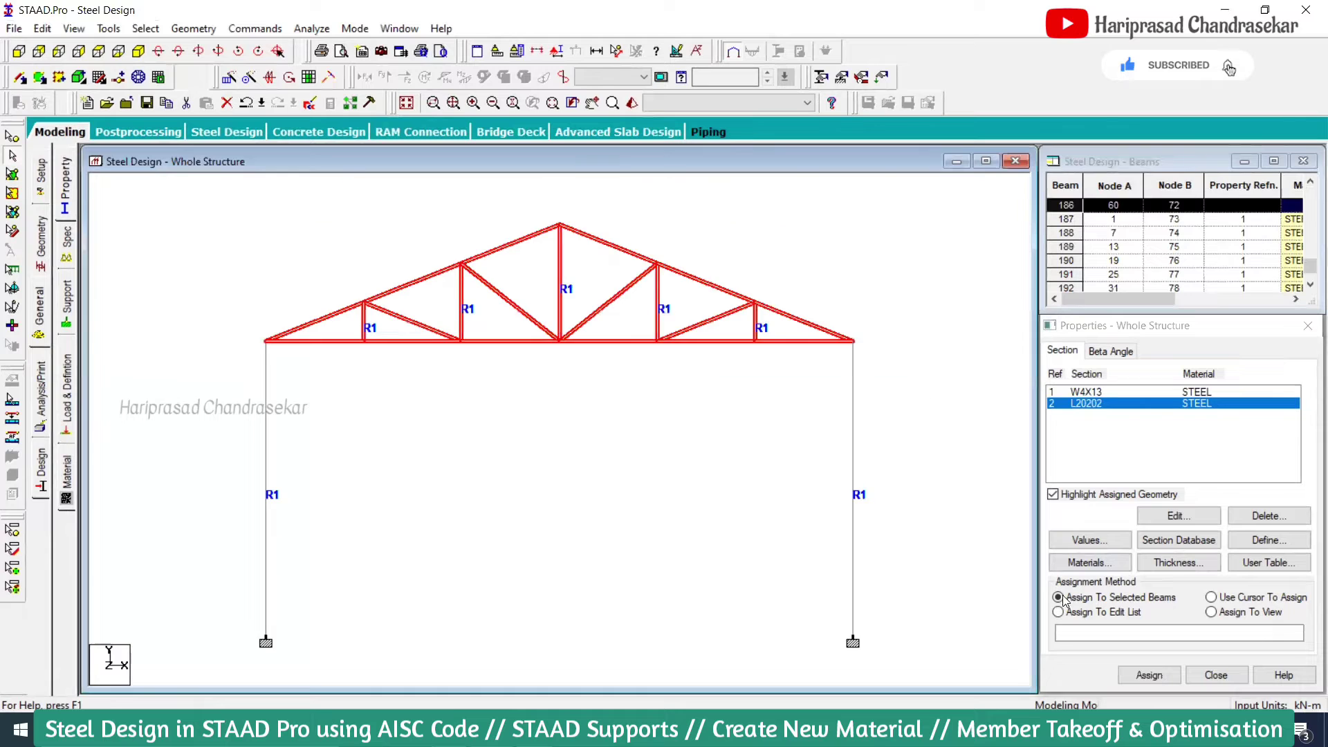
left_click(1149, 674)
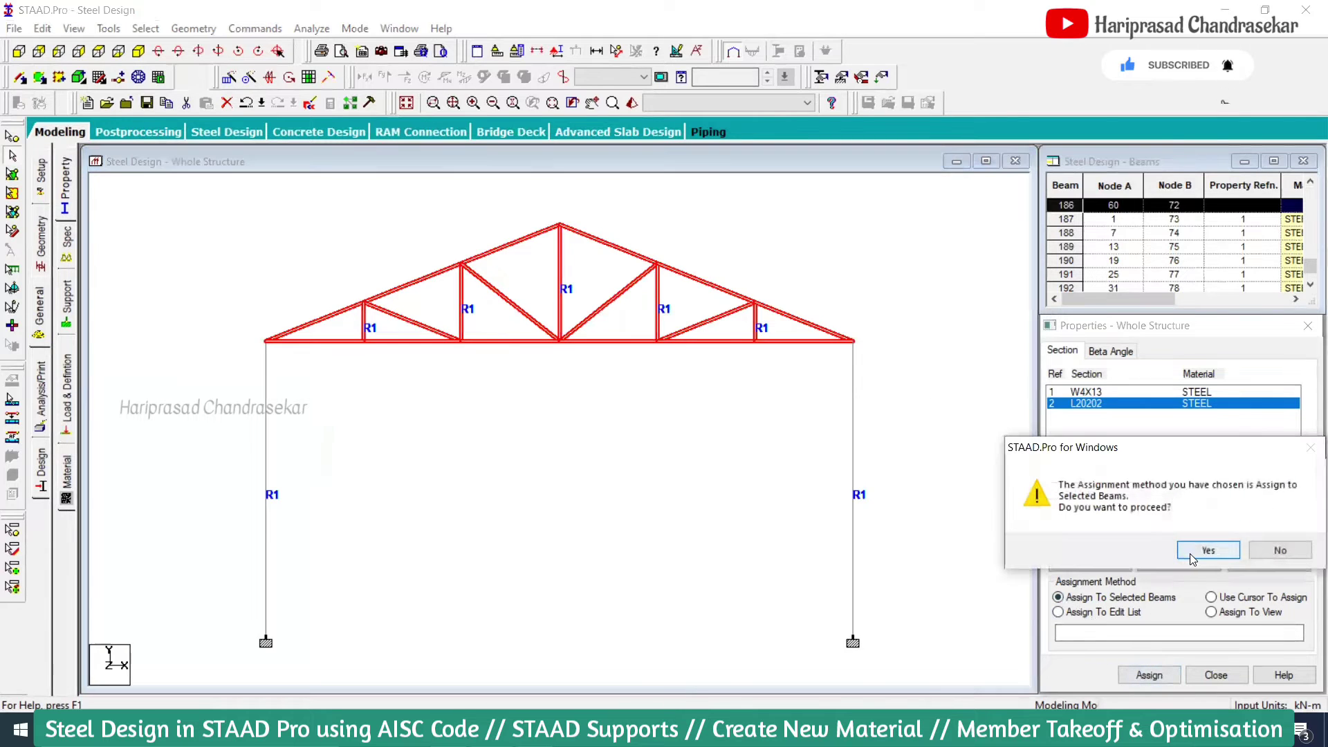
left_click(1197, 550)
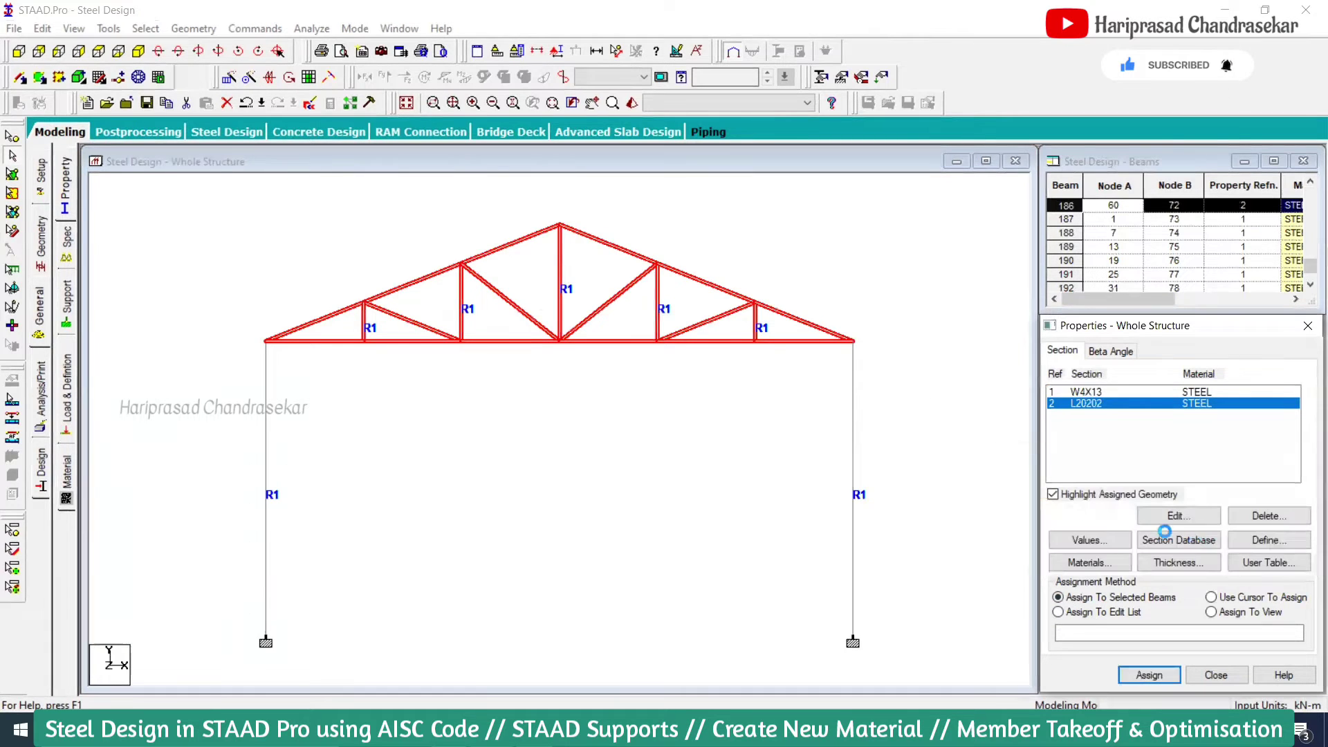
Inspect the whole structure with its assigned sections in a 3D rendered view from different angles.
left_click(138, 51)
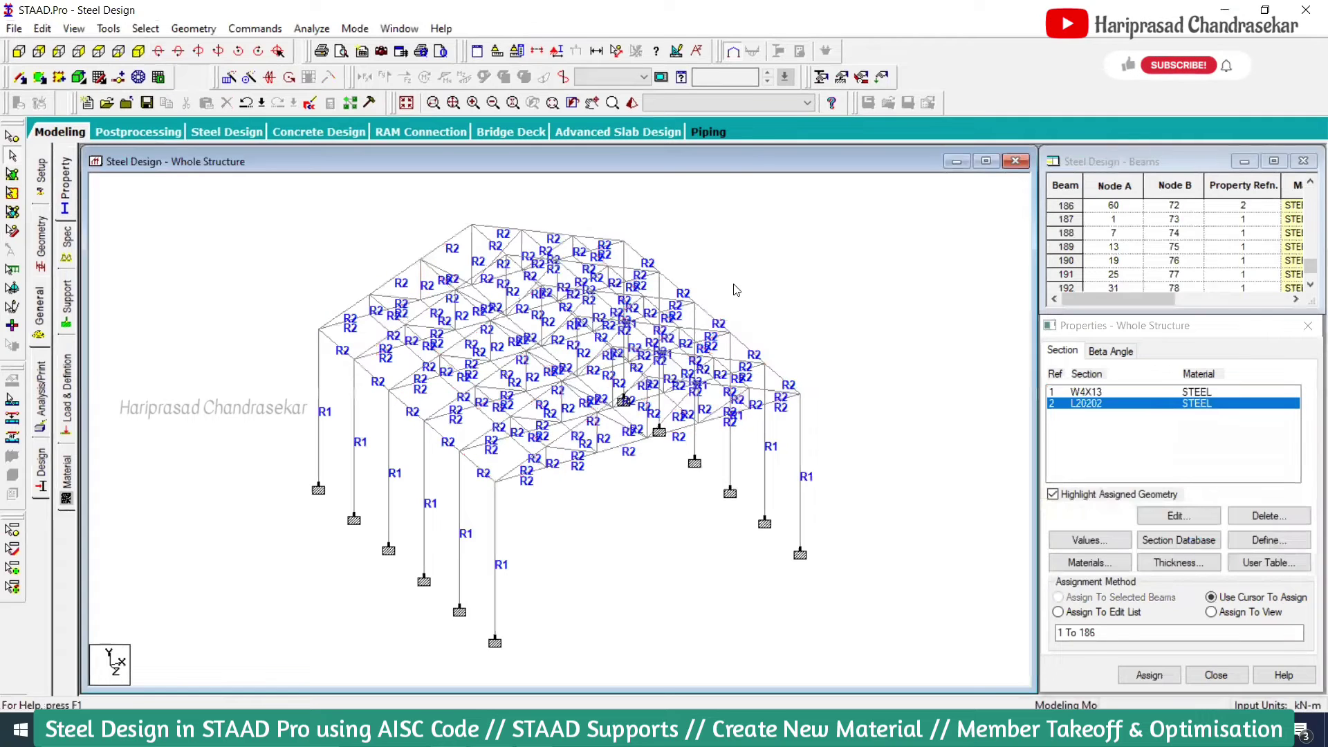
left_click(631, 103)
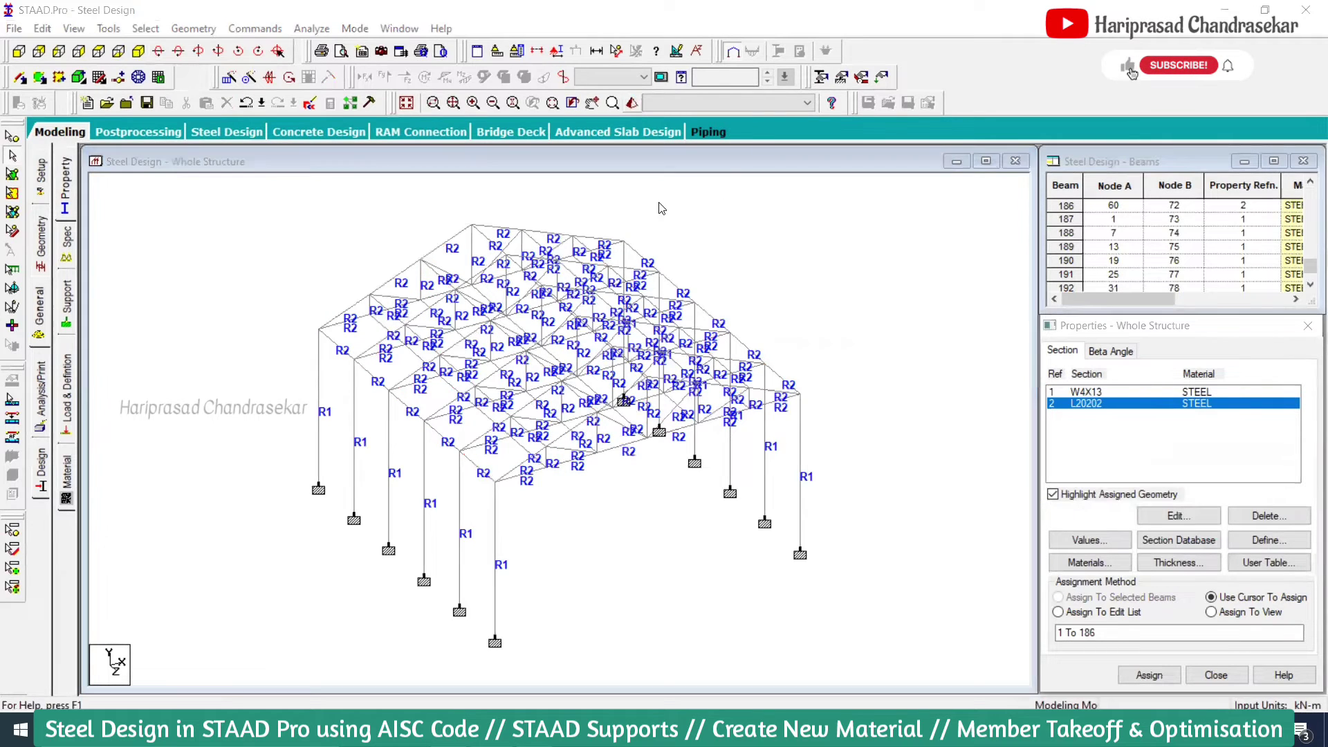
left_click_drag(690, 332, 814, 440)
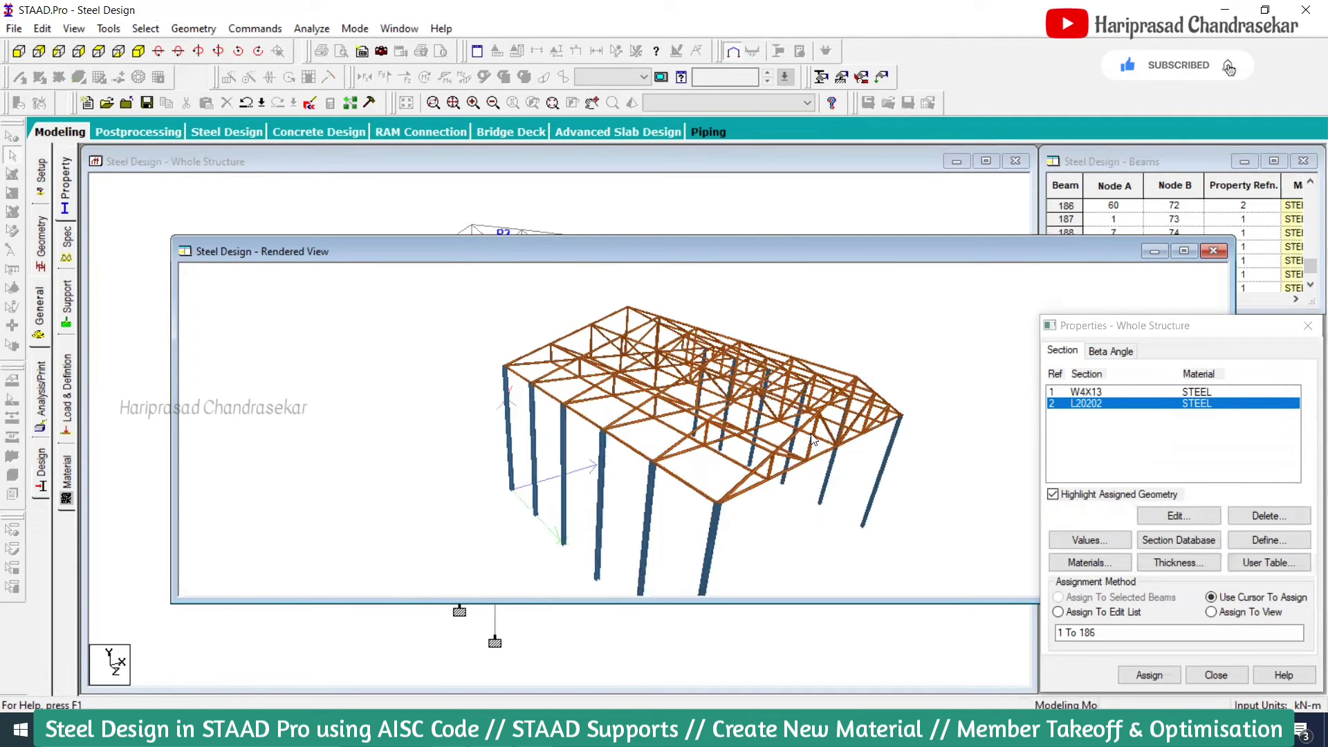
left_click(1214, 251)
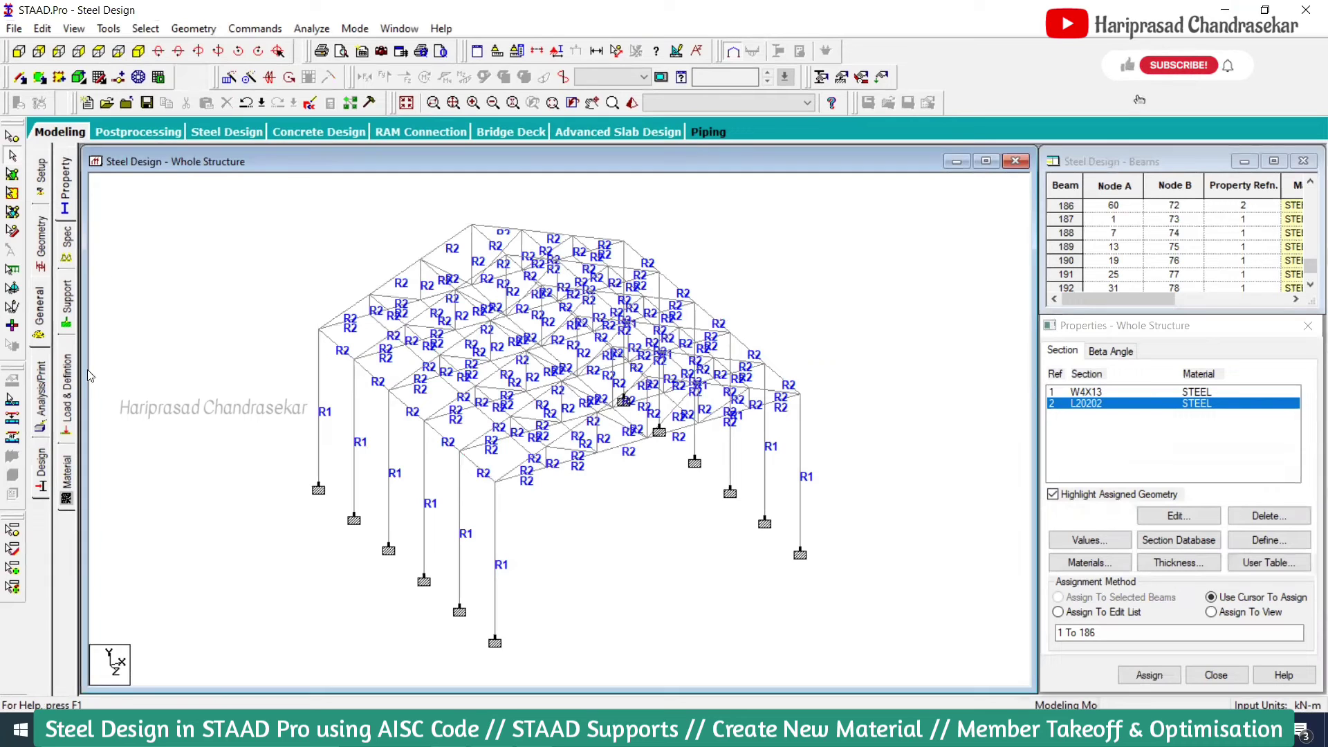
Add a Perform Analysis command with the print option All.
left_click(43, 401)
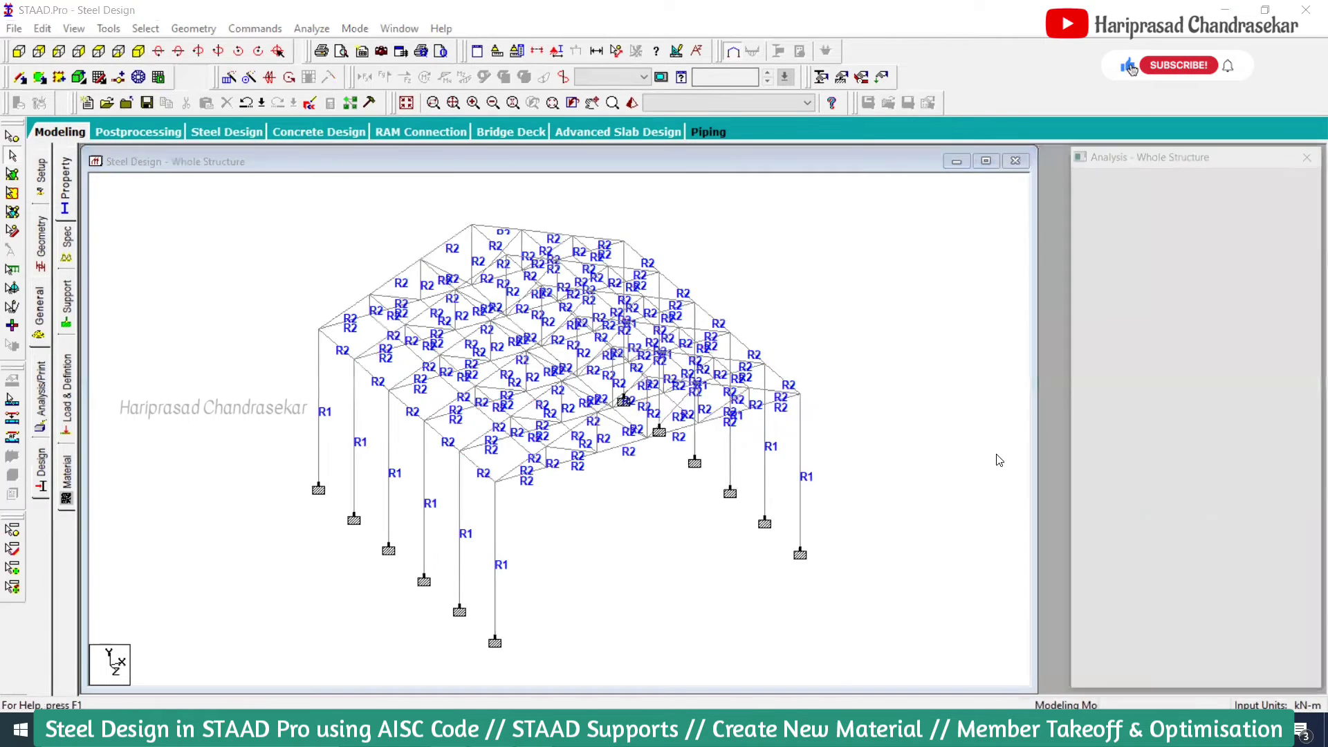
left_click(580, 410)
left_click(610, 548)
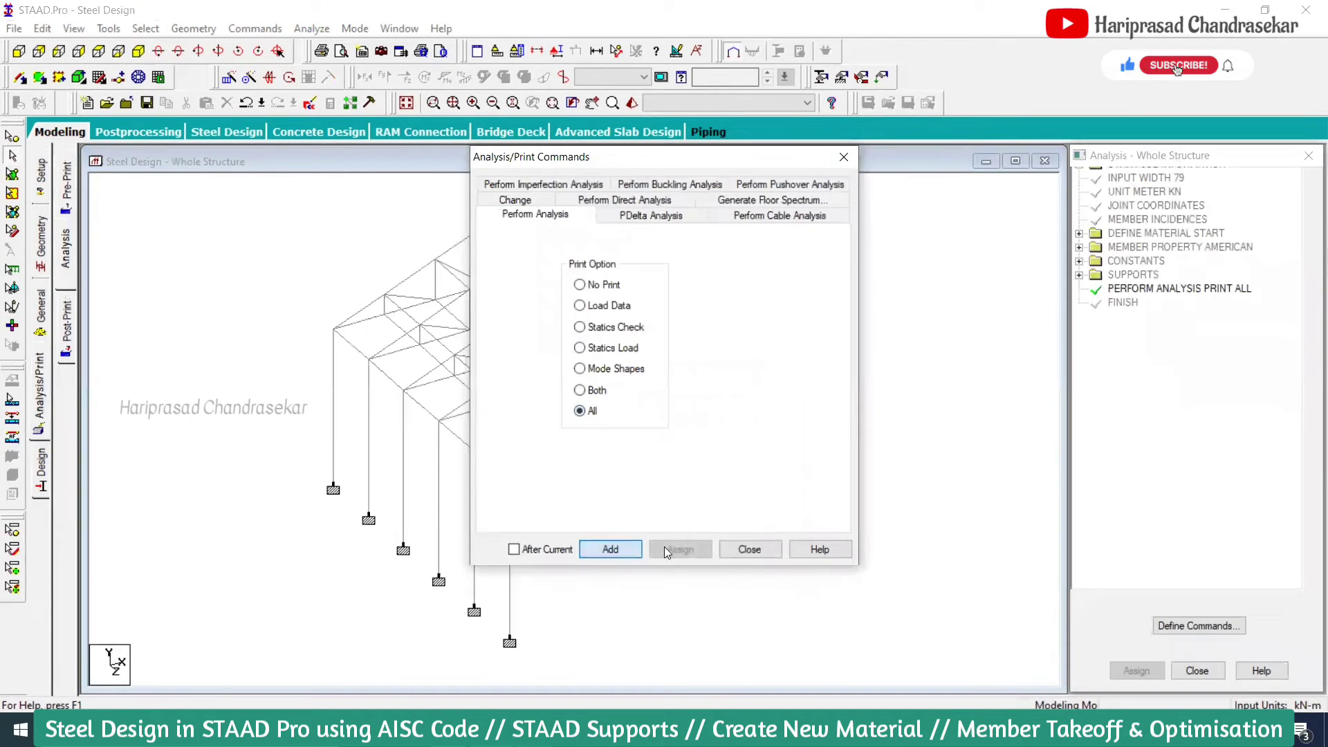
left_click(749, 548)
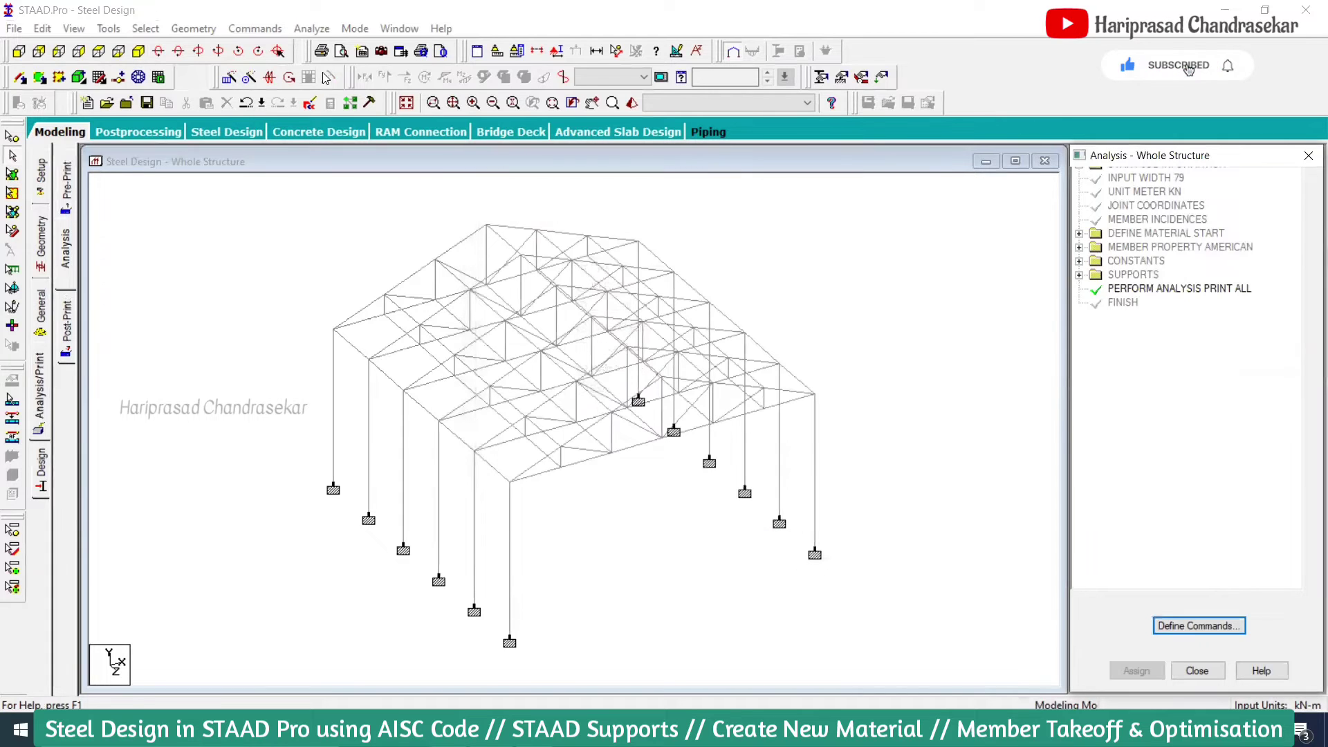
left_click(312, 28)
left_click(359, 49)
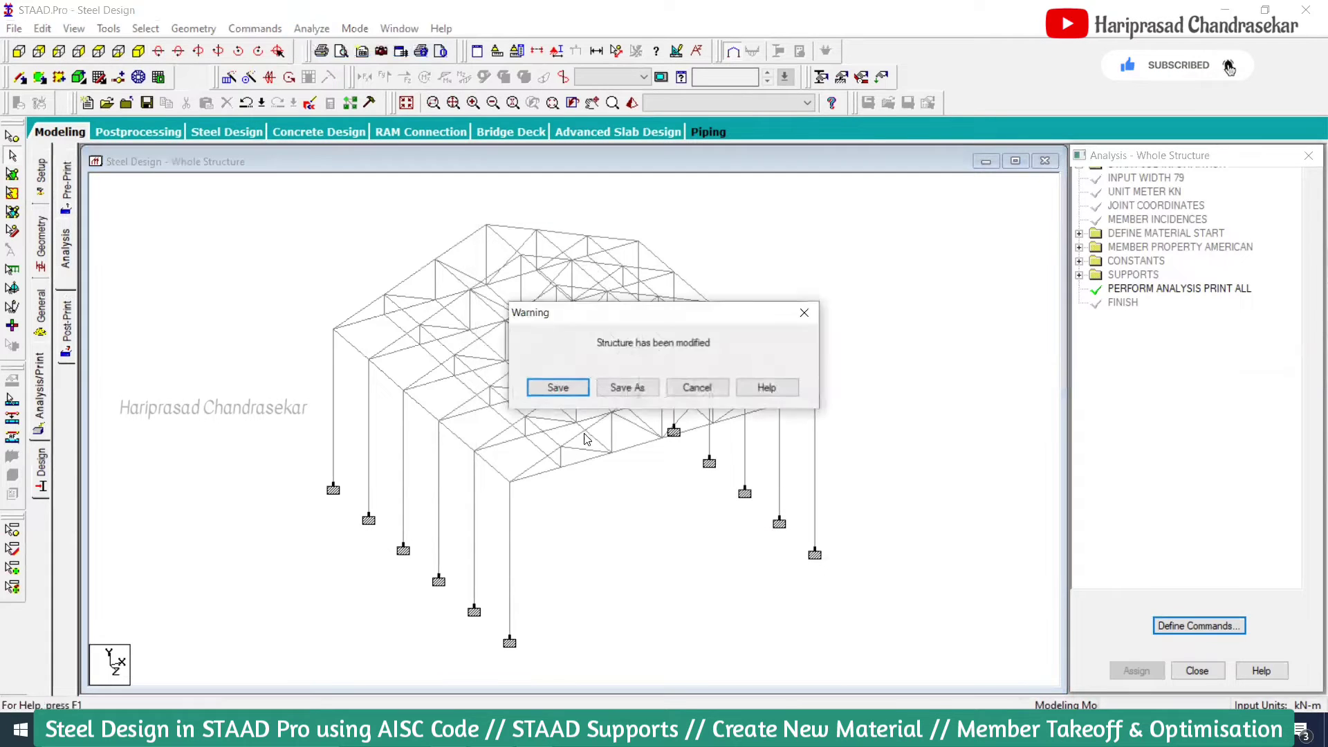
left_click(804, 315)
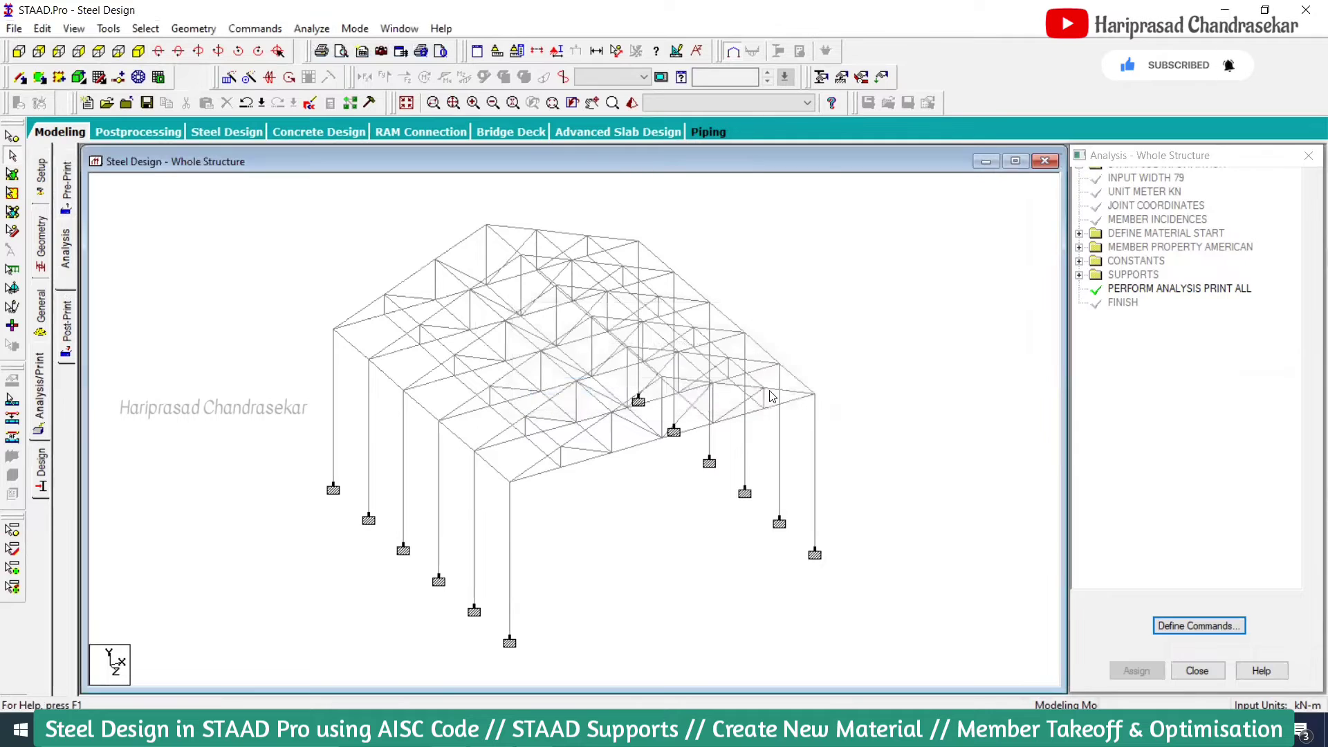
Check the geometry and section details of beam 111 at the end of the front truss's bottom chord.
left_click(795, 405)
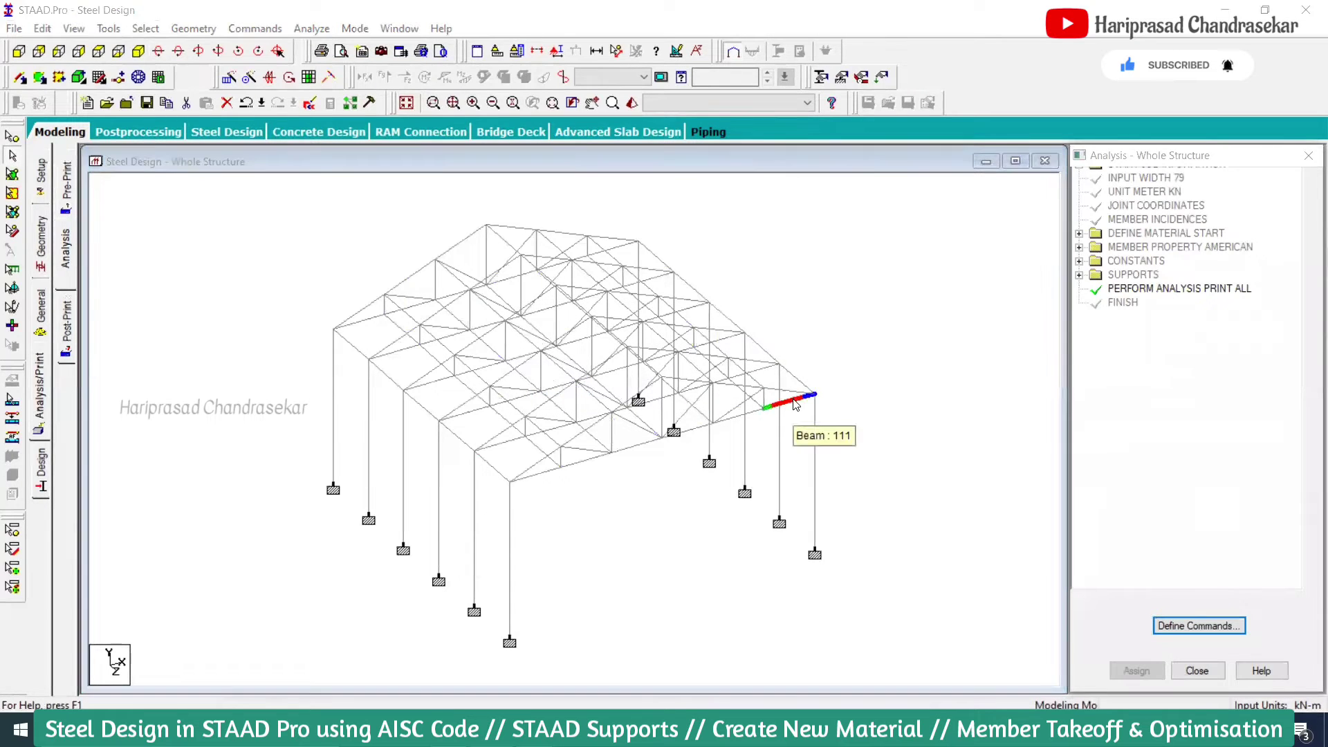
double_click(796, 404)
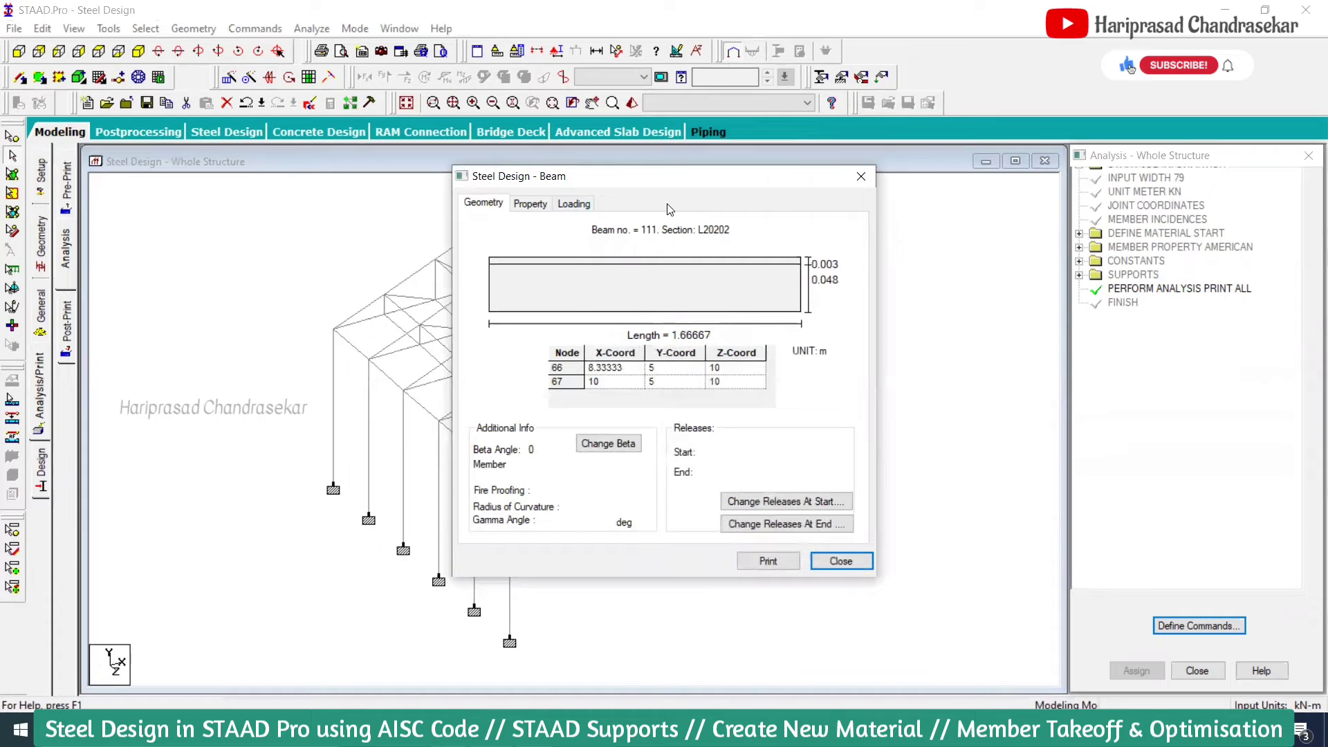
left_click(861, 176)
Create primary load case 1 with loading type Dead and the title DL.
left_click(40, 322)
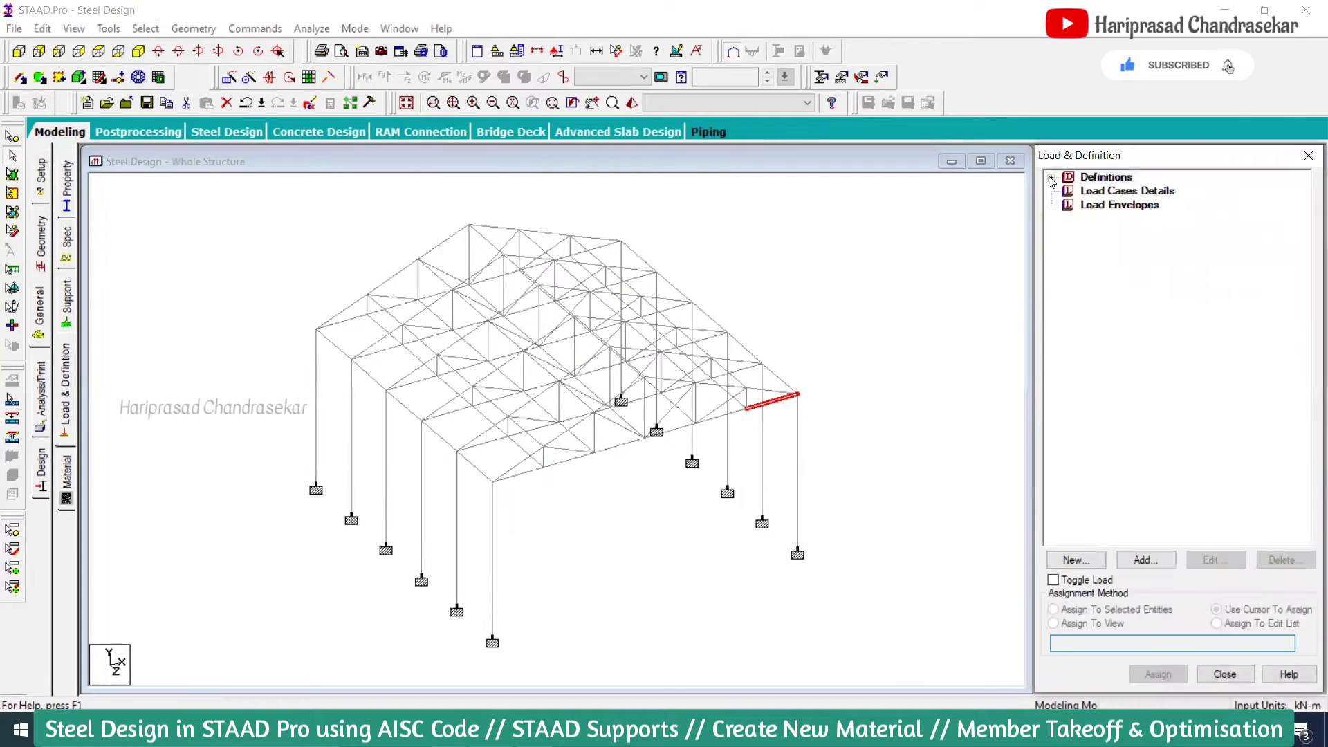
left_click(1052, 178)
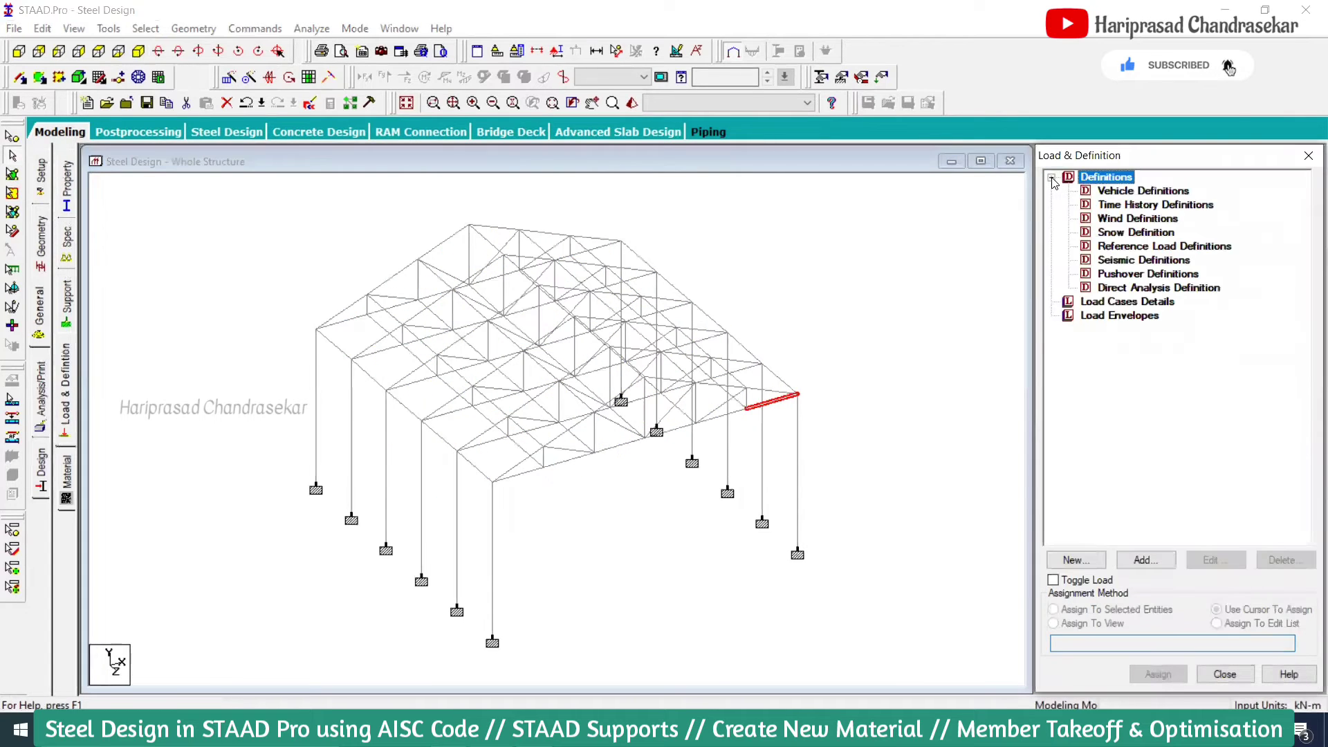
left_click(1109, 304)
left_click(1156, 560)
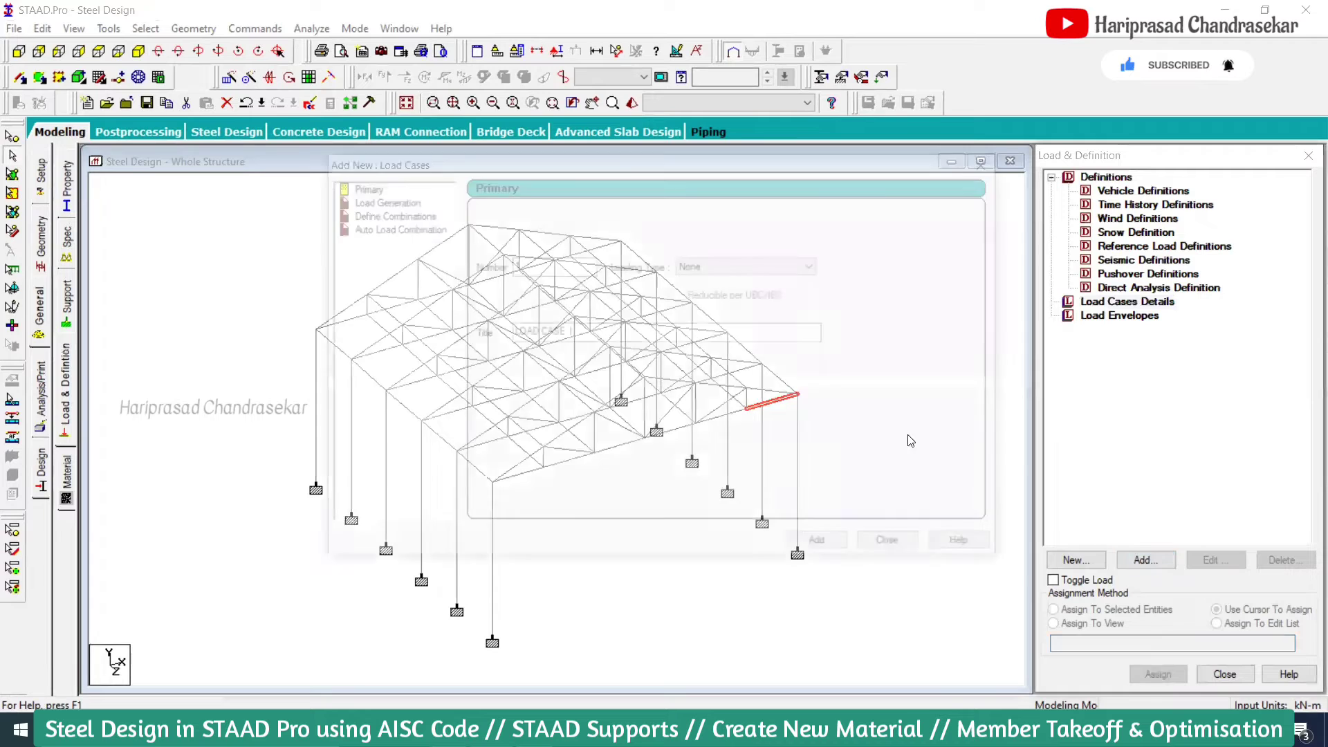
left_click(719, 270)
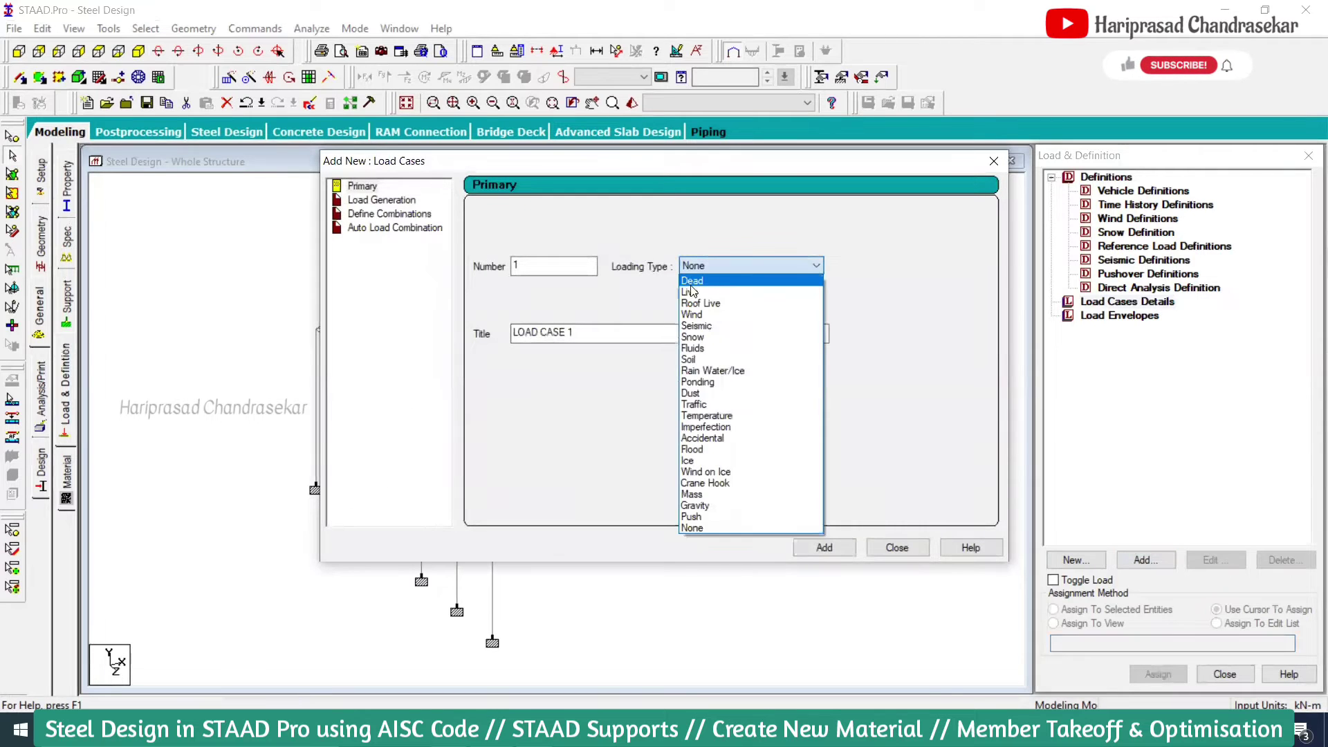
left_click(694, 286)
key("Tab")
type("DL")
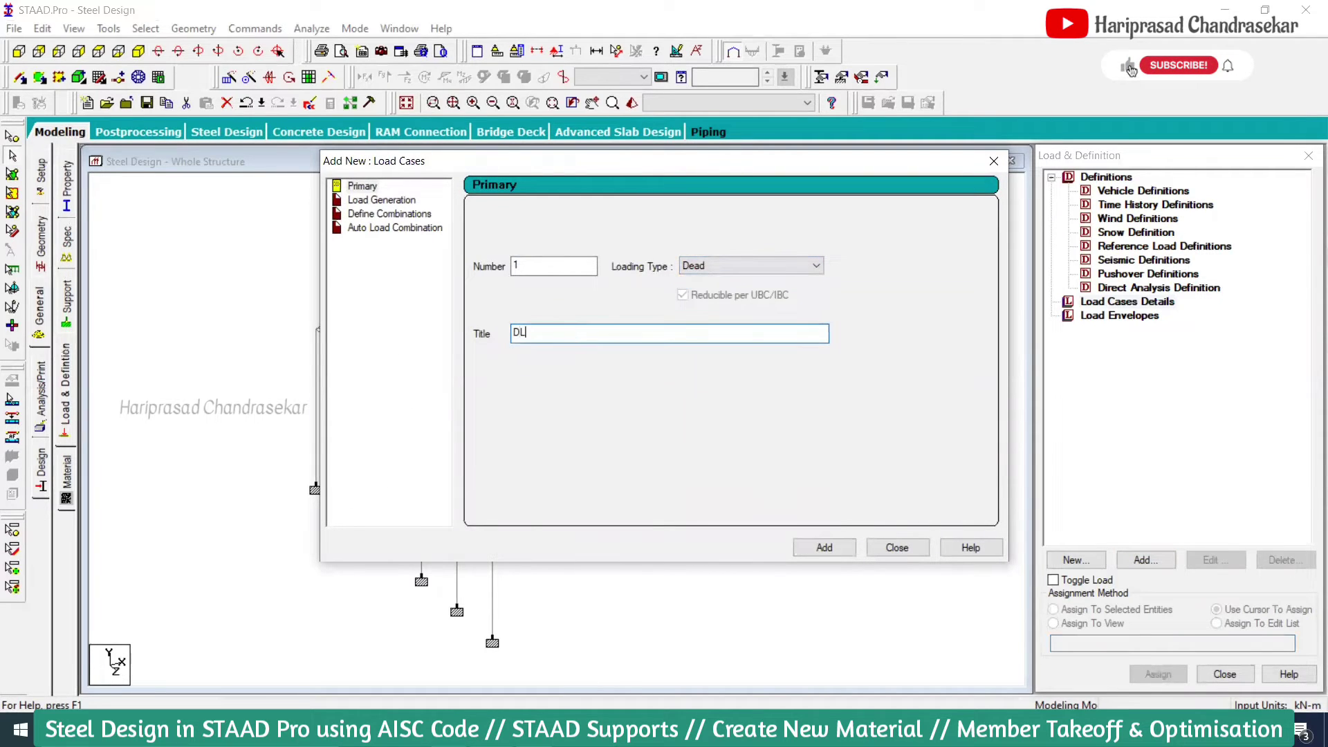
left_click(825, 547)
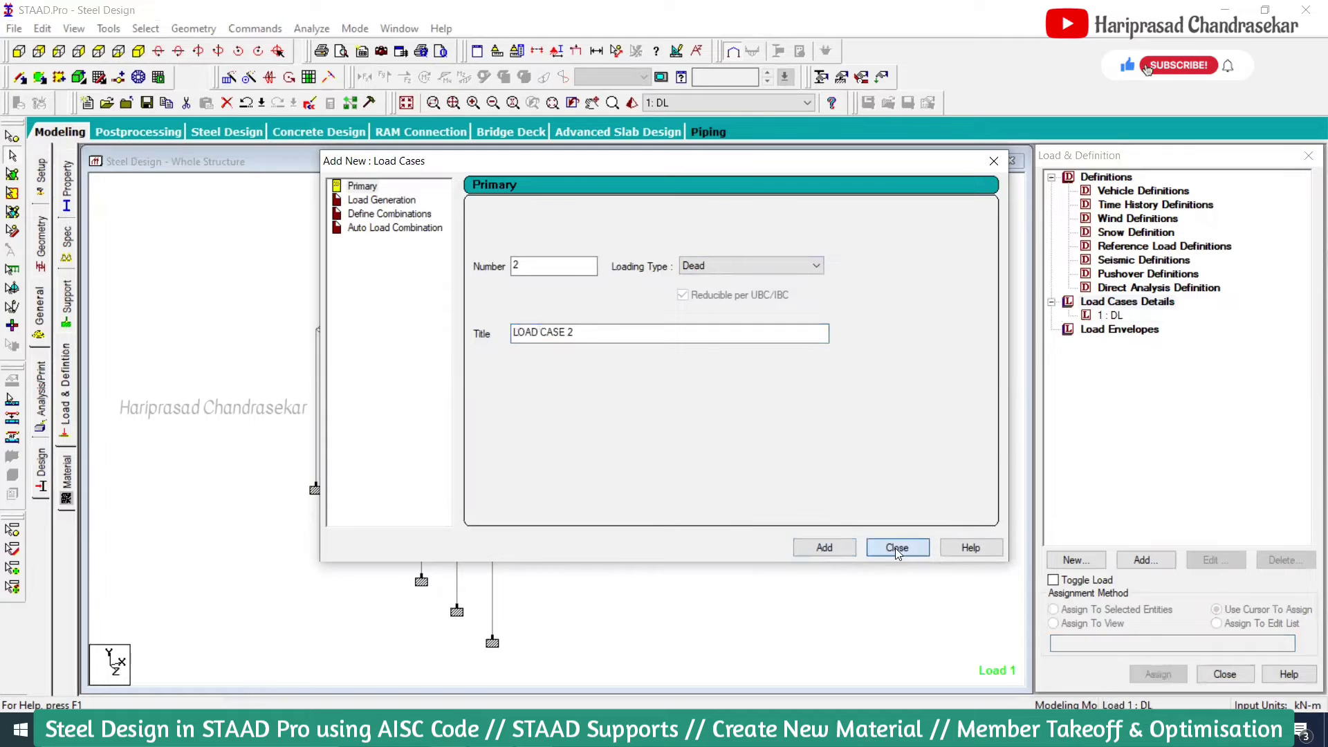
left_click(897, 548)
Add a selfweight load in the Y direction with factor -1 to the DL load case.
left_click(1111, 330)
left_click(1110, 314)
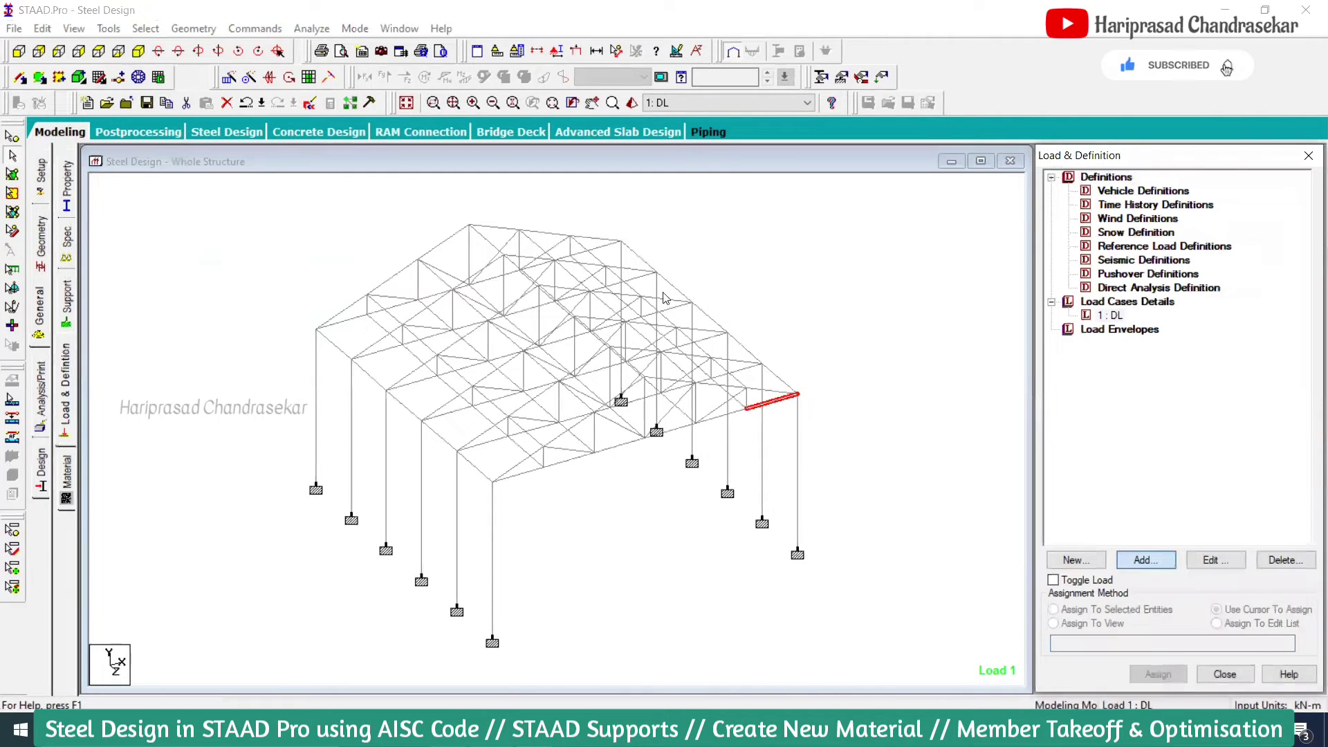
key("Return")
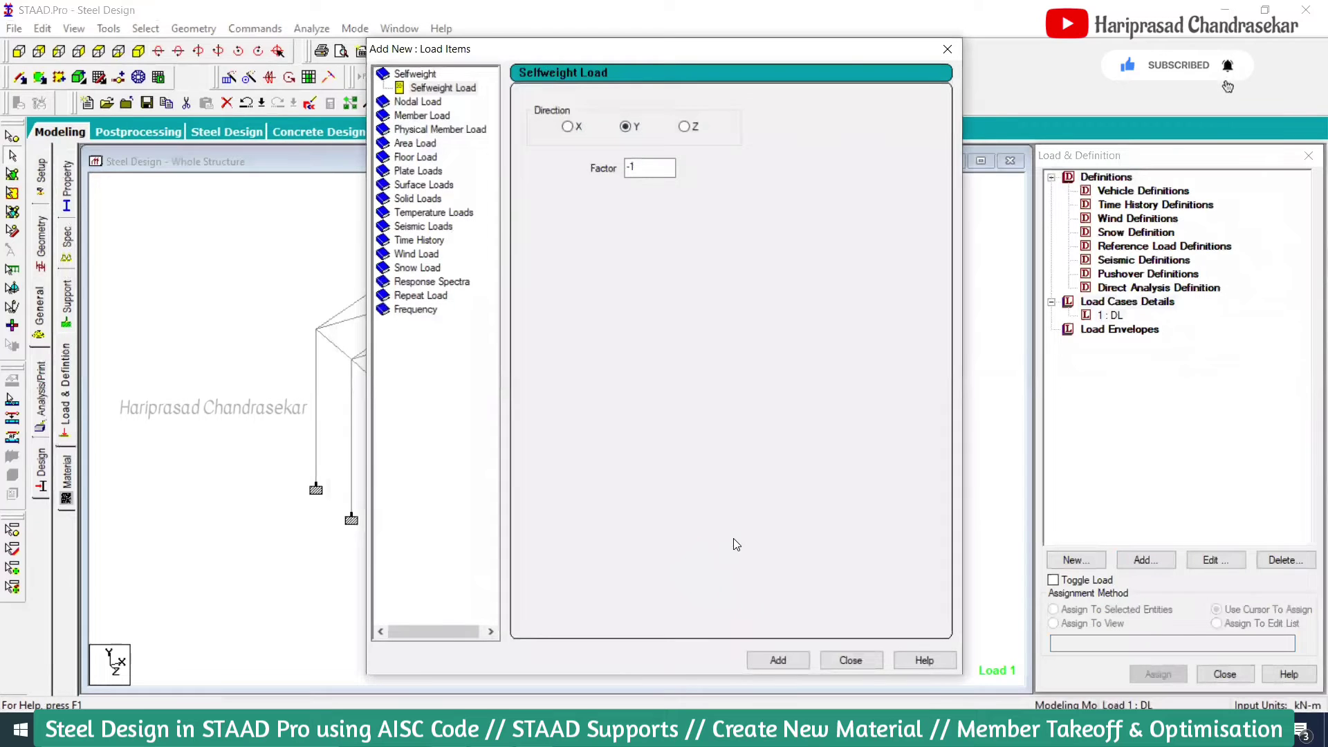
key("Return")
left_click(947, 49)
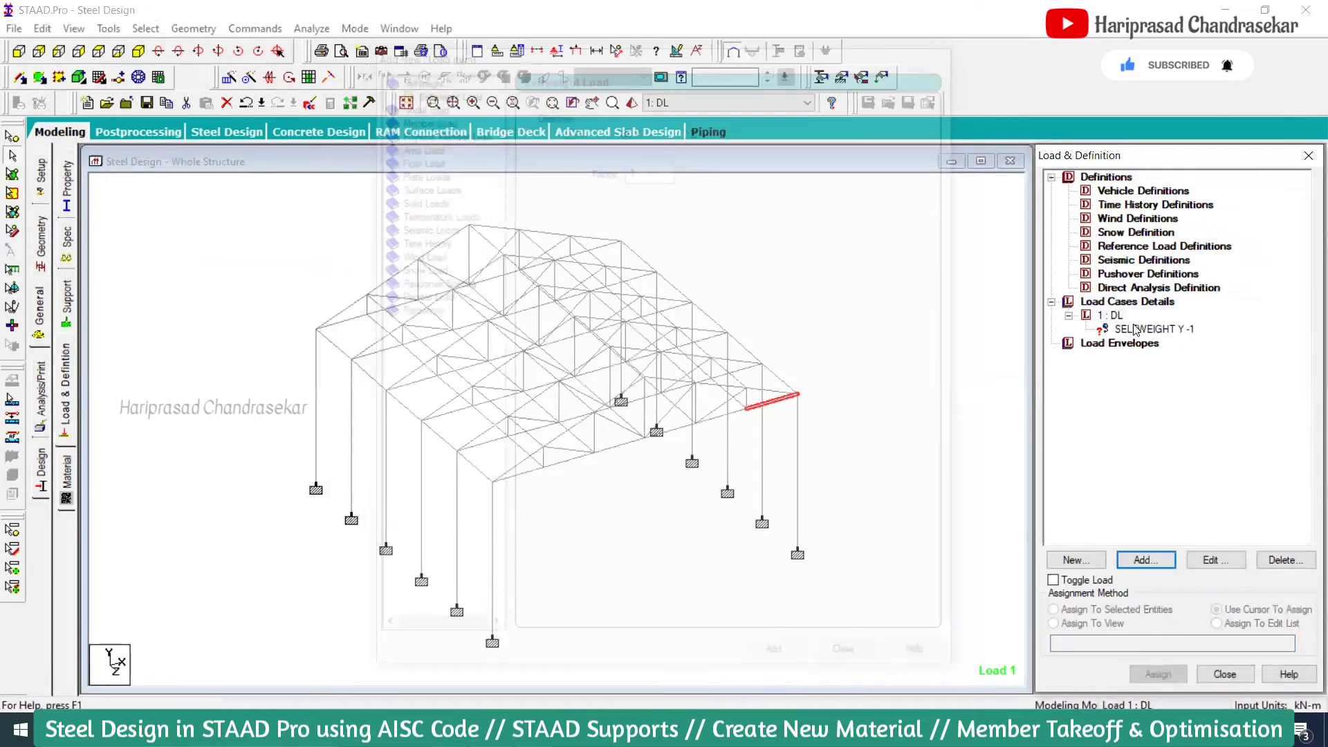
Assign the selfweight load to the whole view and accept the automatic save of the file.
left_click(1102, 622)
left_click(1158, 674)
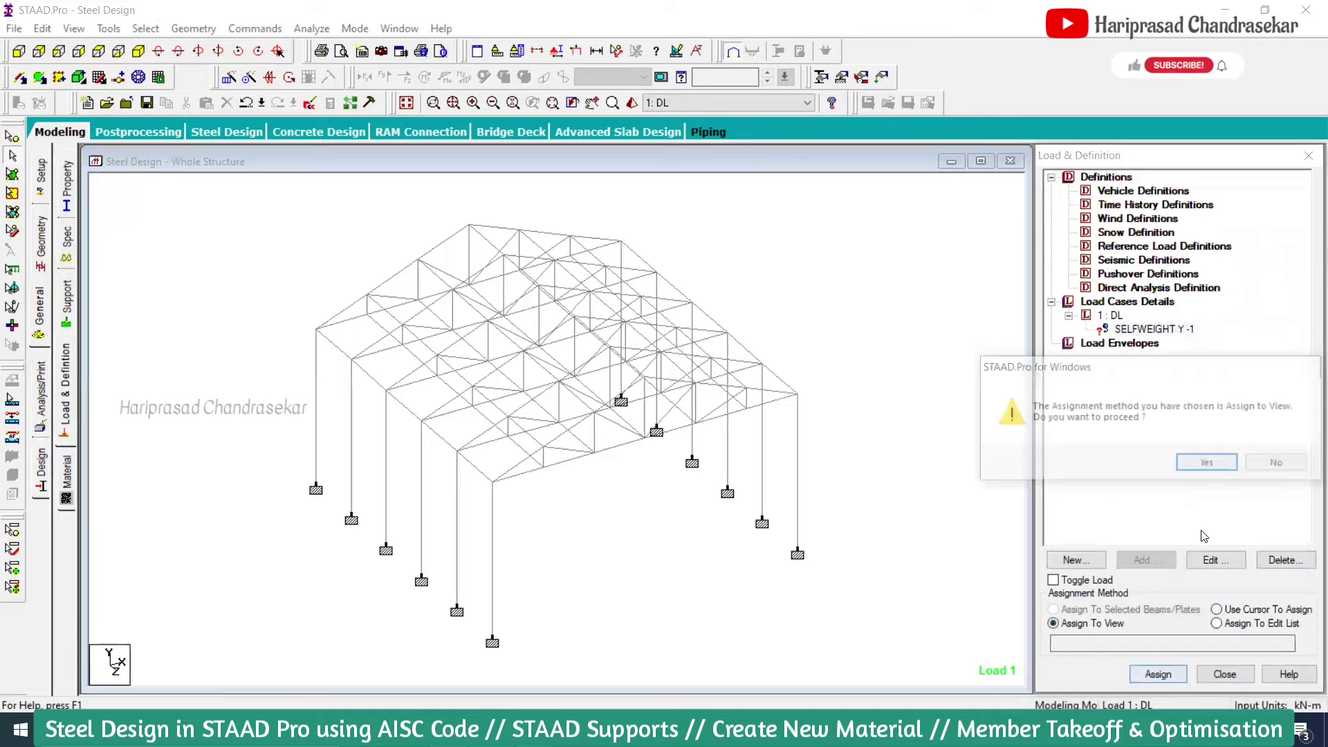
left_click(1208, 465)
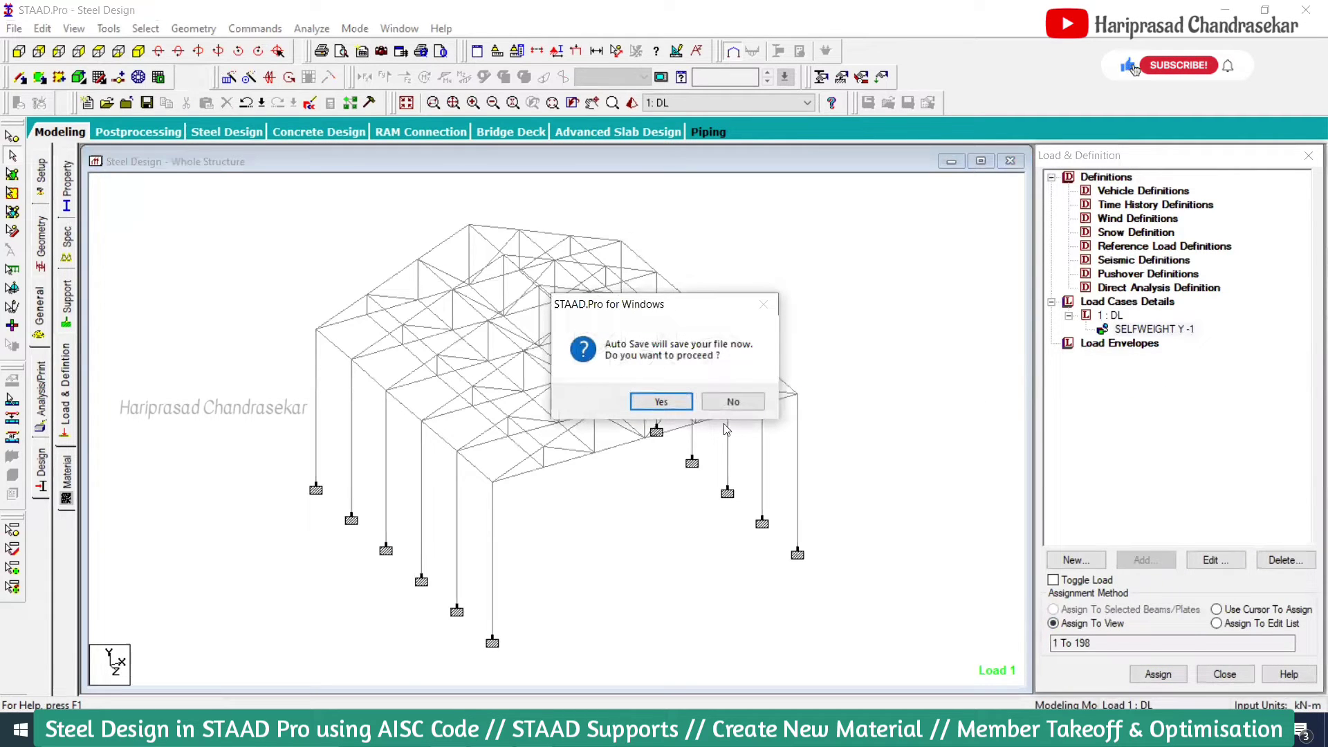
left_click(661, 401)
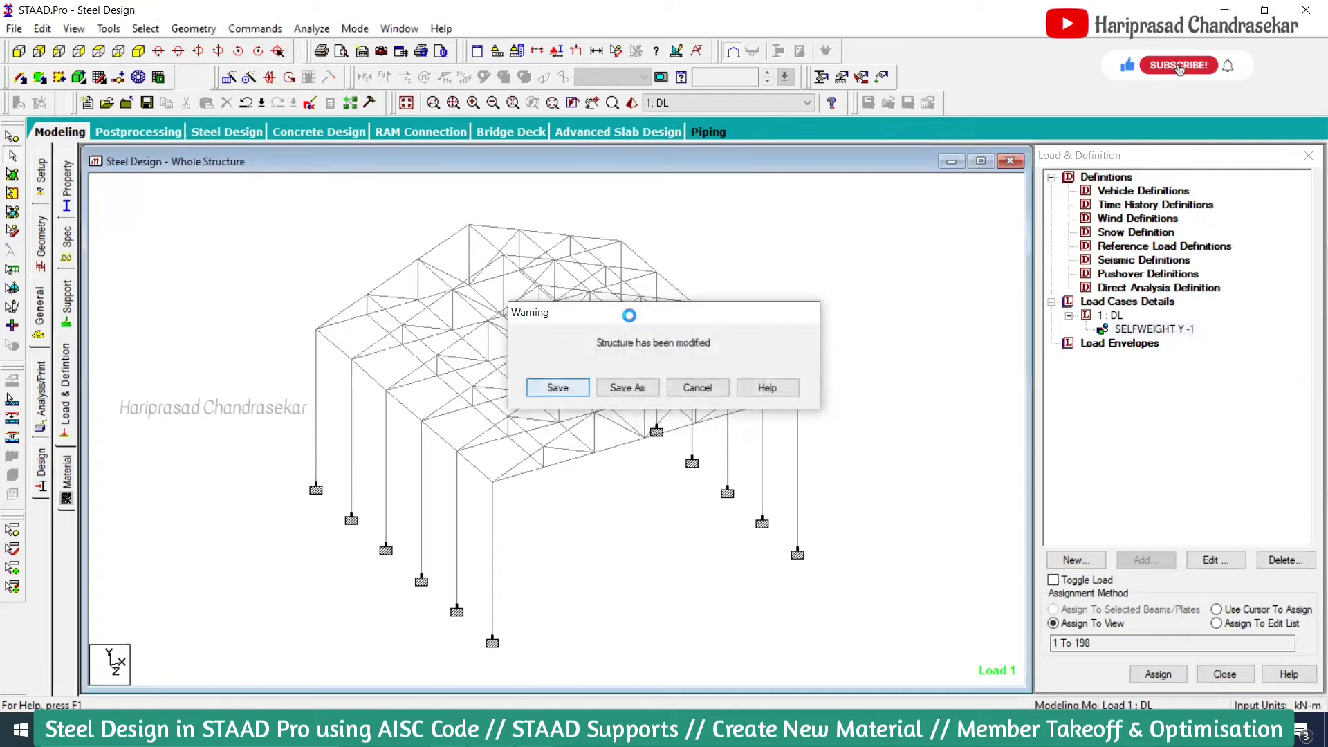
Check the loading details of beam 111 and the properties of the front corner column below it.
double_click(787, 407)
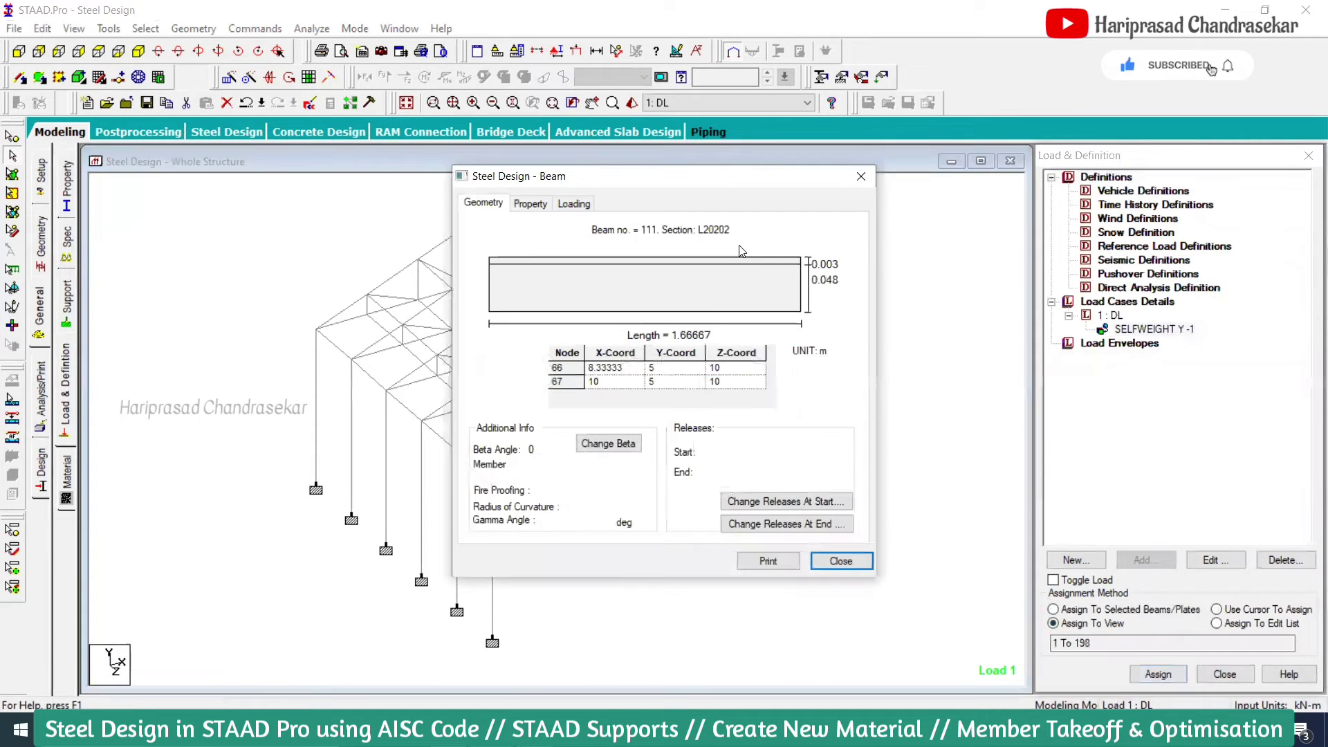
left_click(574, 205)
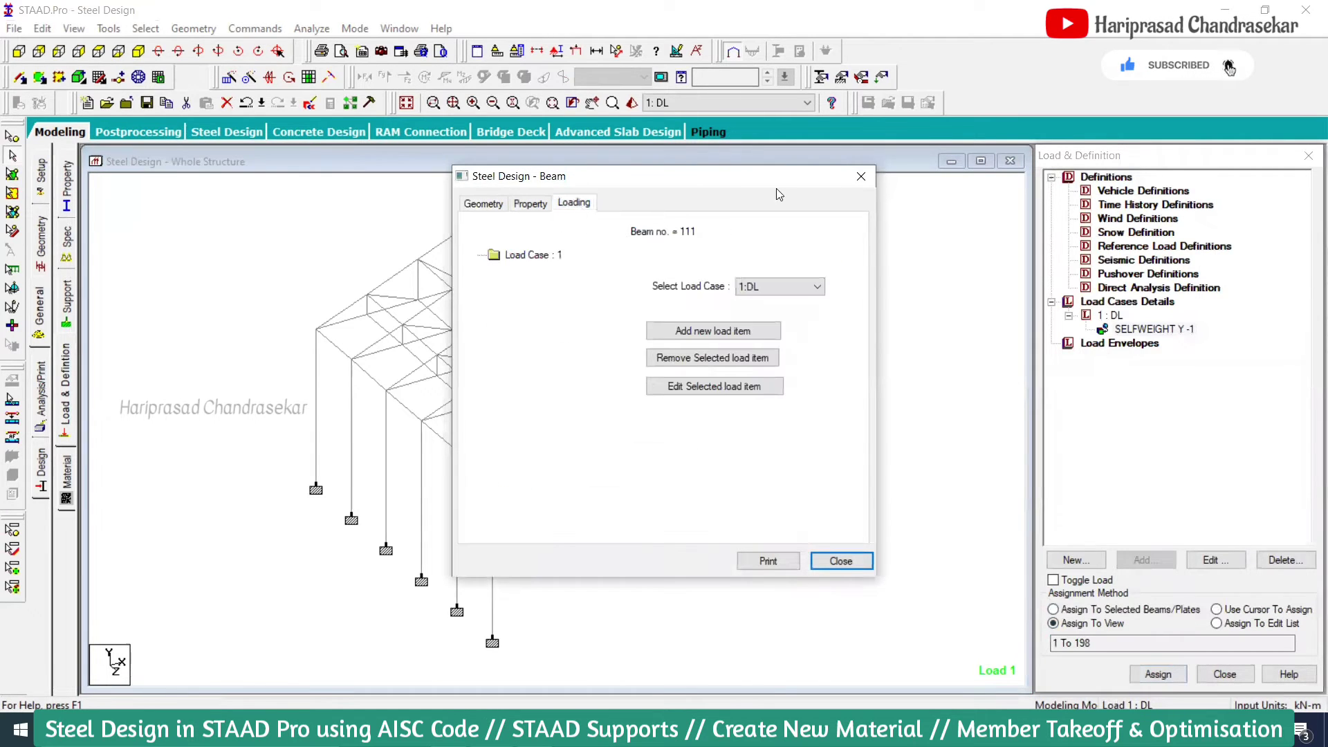
left_click(860, 176)
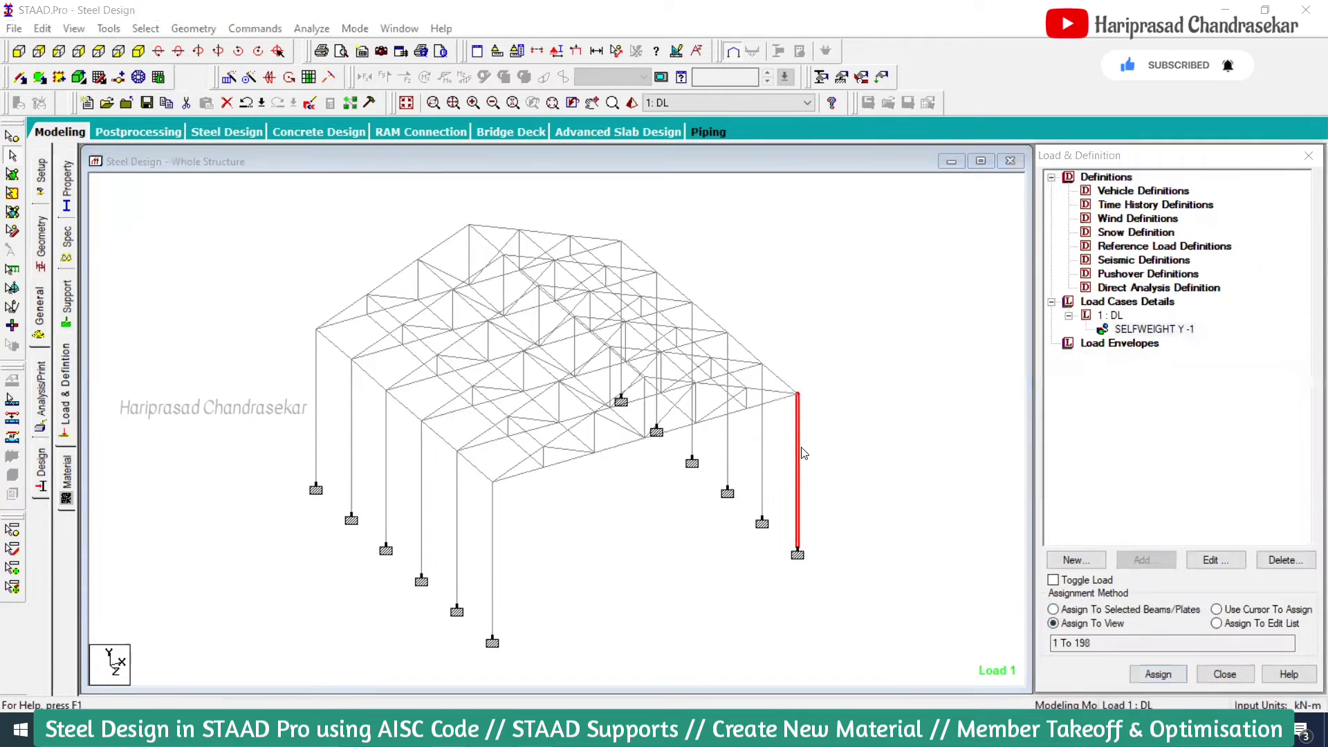
double_click(800, 453)
left_click(861, 178)
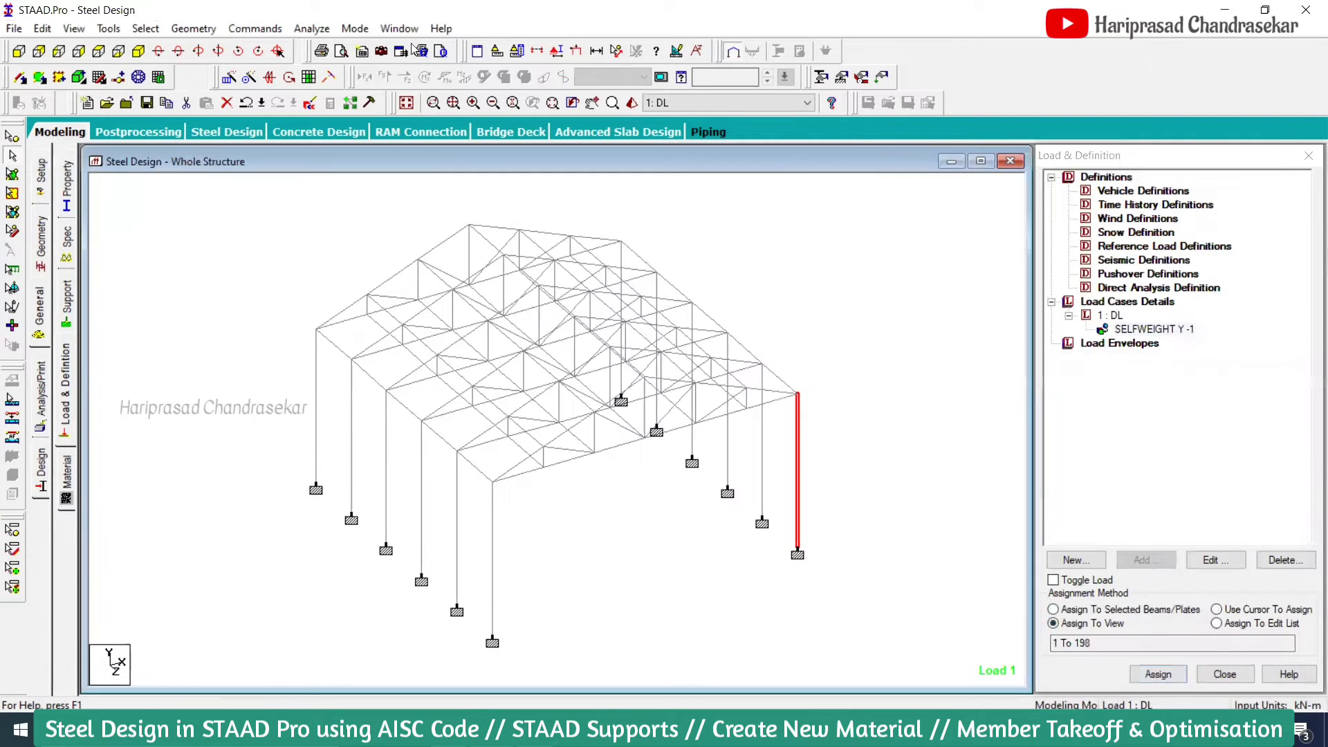
Run the analysis and open its output file.
left_click(312, 28)
left_click(346, 48)
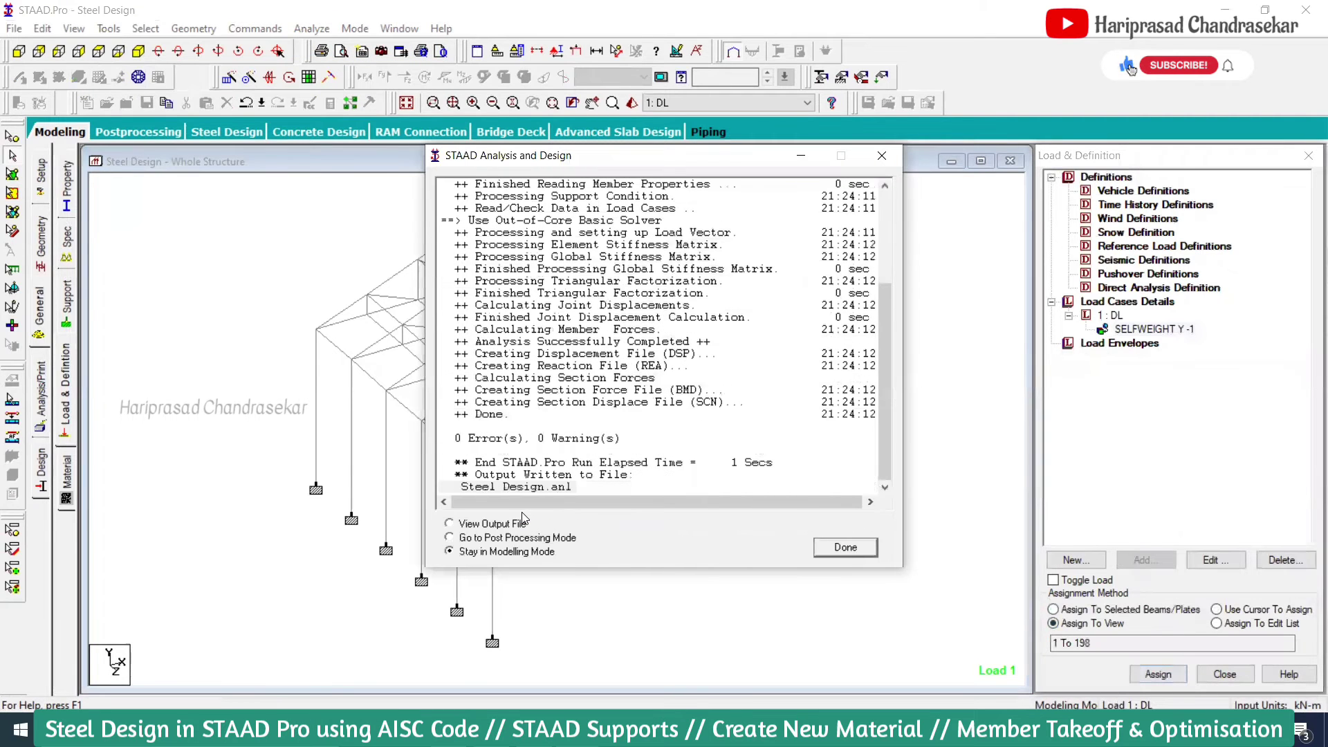
left_click(483, 524)
left_click(847, 548)
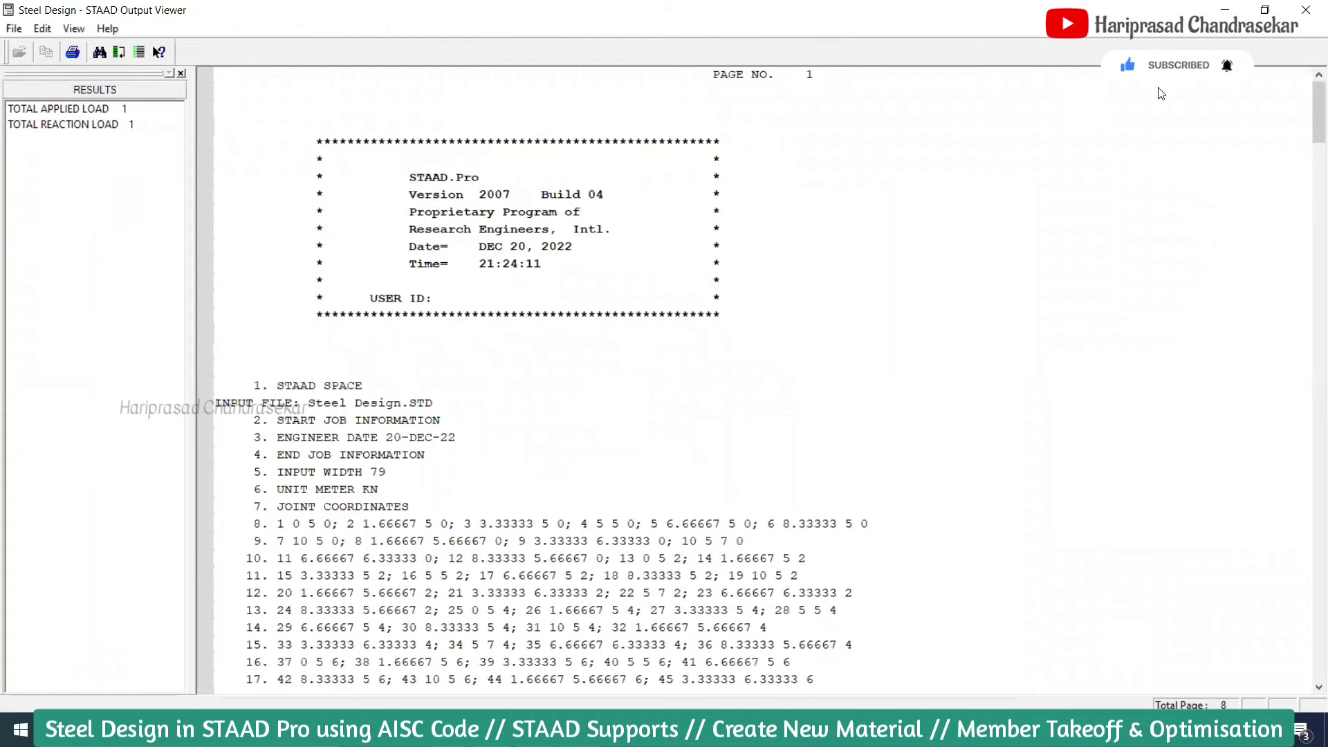
Close the analysis output and set the steel design code to AISC 360-05.
left_click(1307, 10)
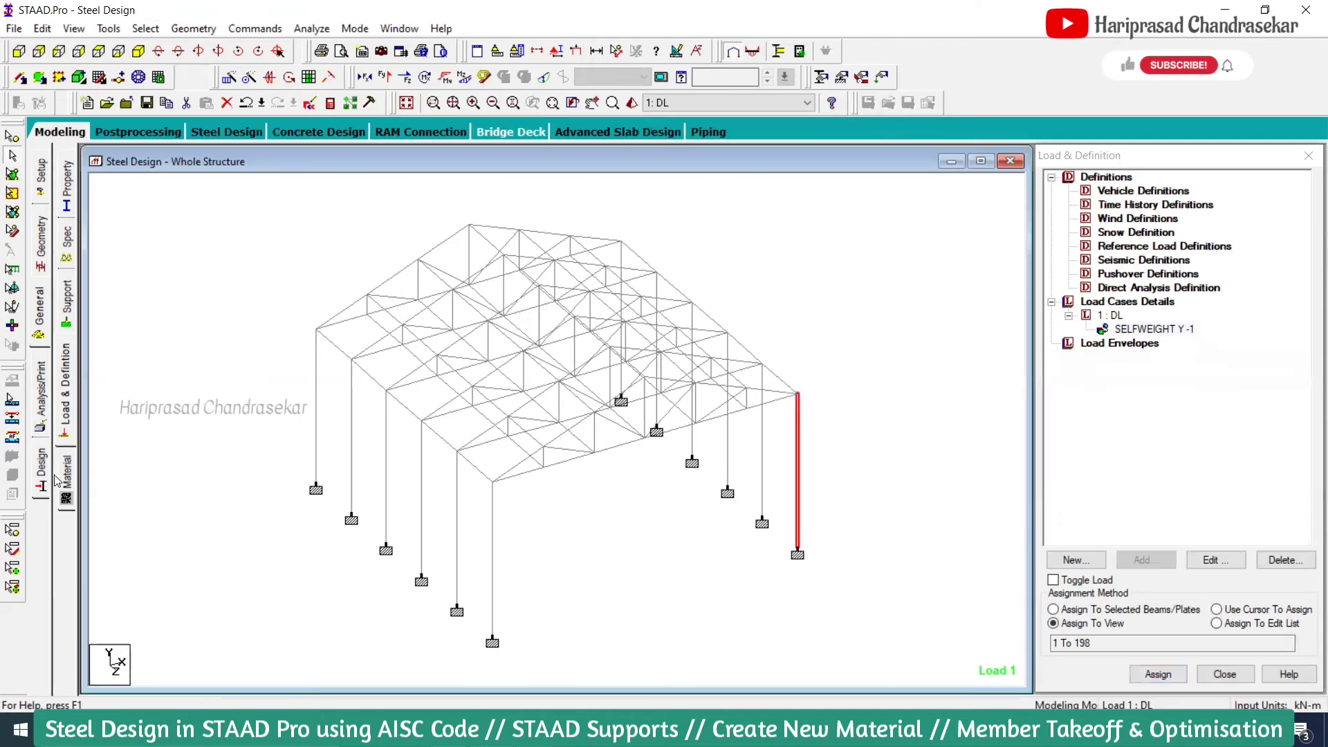
left_click(43, 476)
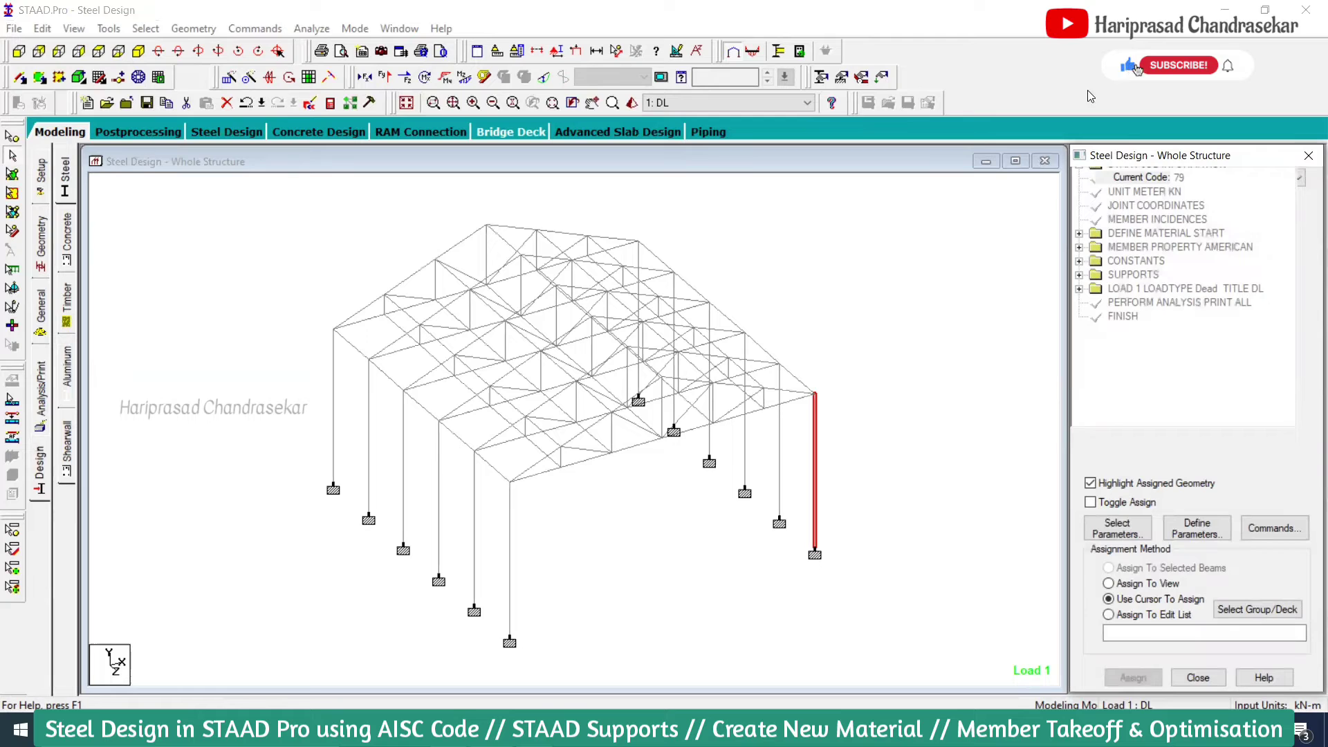
left_click(1177, 177)
left_click(1221, 177)
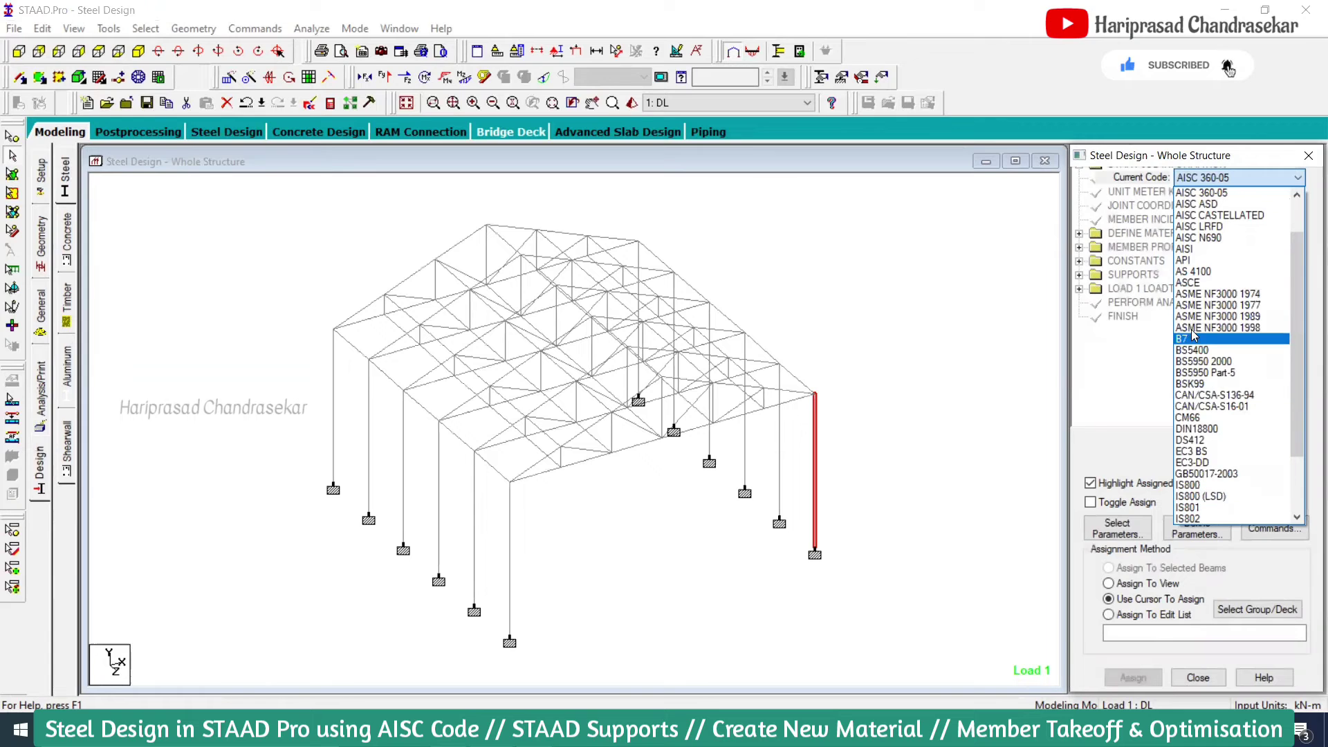
scroll(1195, 373, "down", 3)
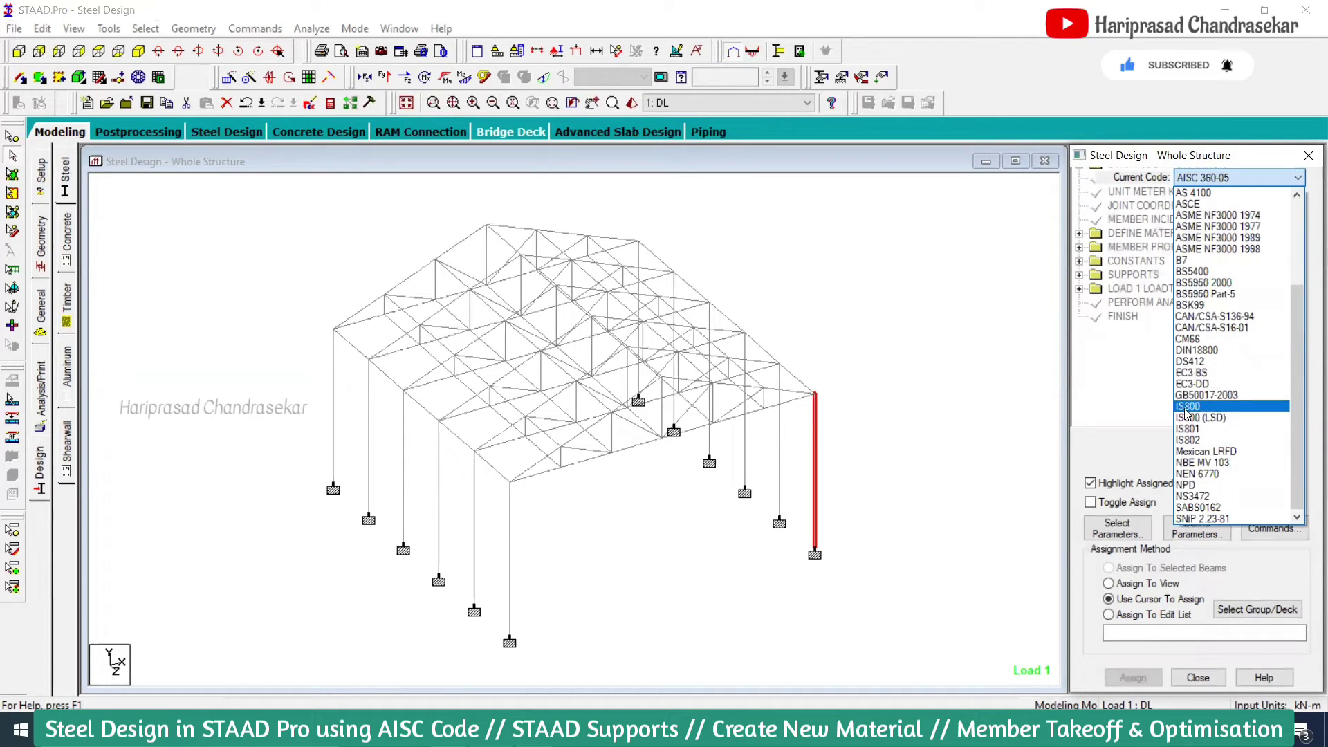
scroll(1204, 332, "up", 4)
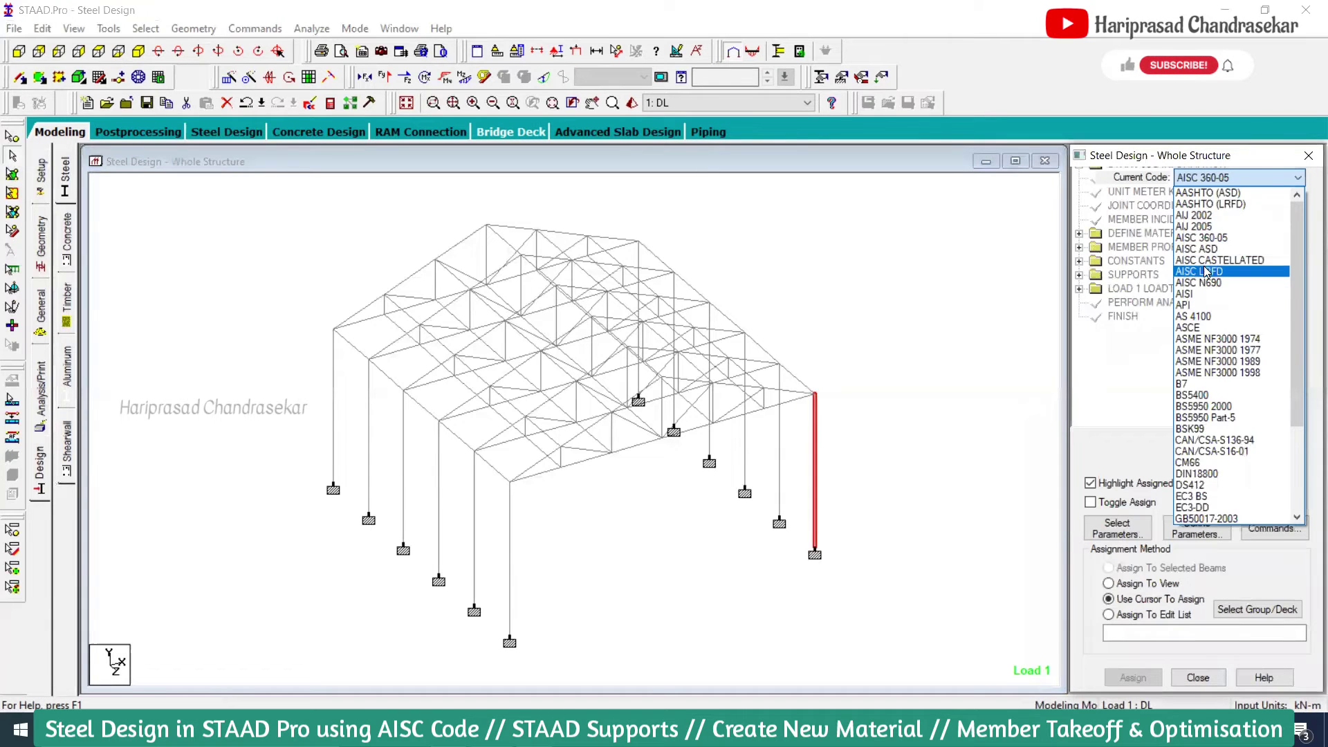
left_click(1202, 238)
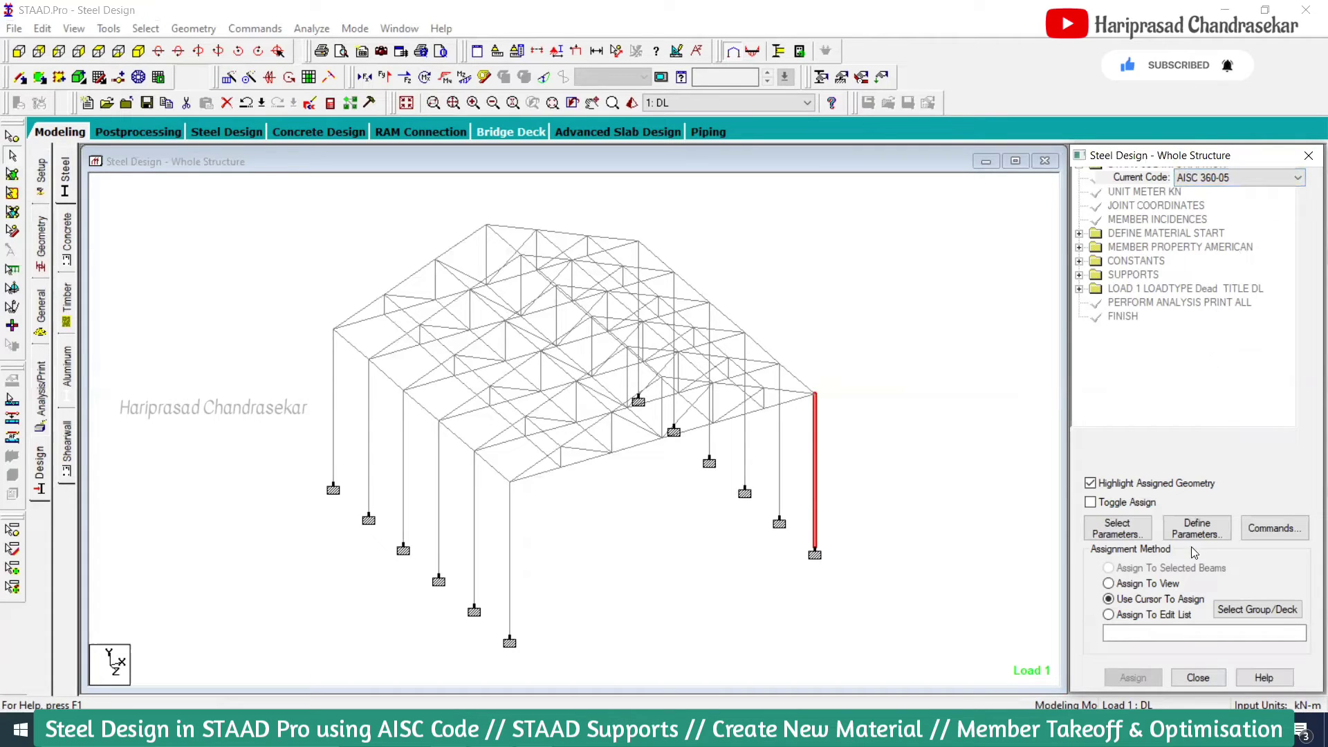
Restrict the selected design parameters to Fu (ultimate tensile strength) and Fyld (yield strength of steel).
left_click(1120, 530)
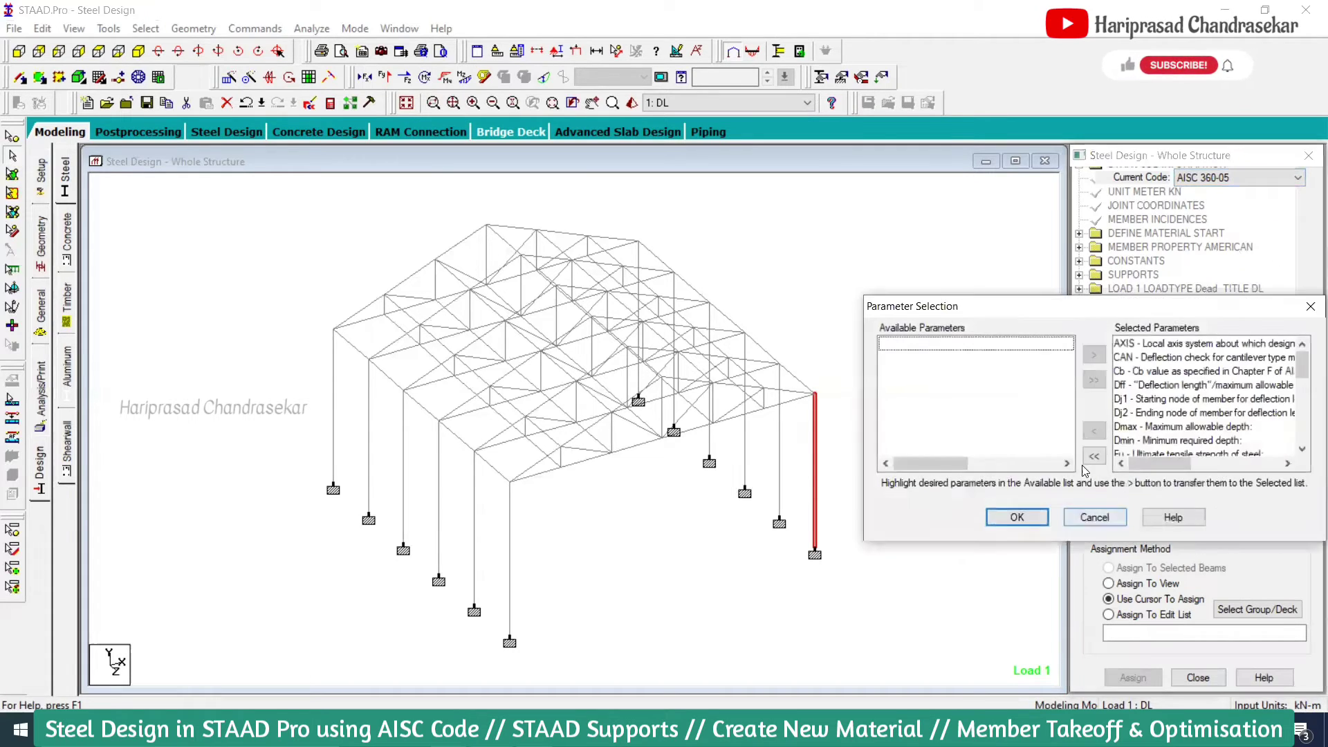
left_click(1093, 456)
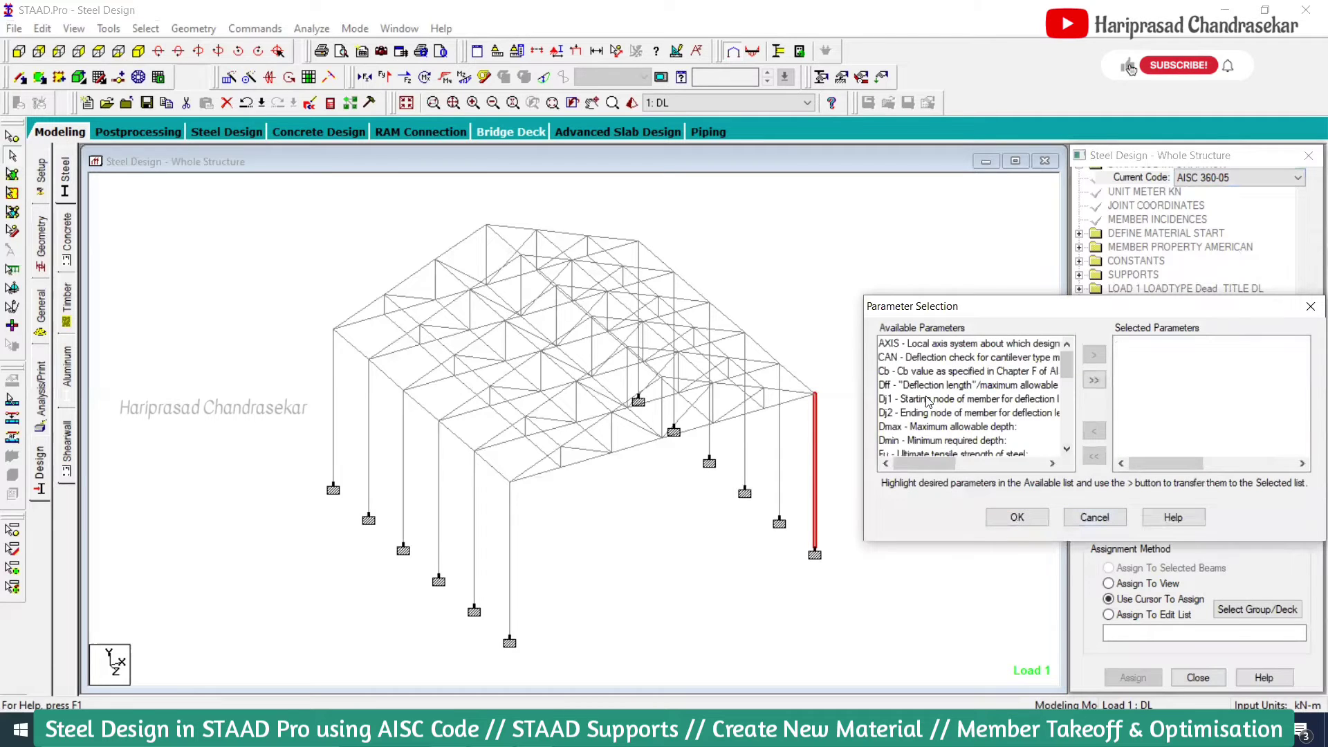
scroll(927, 401, "down", 3)
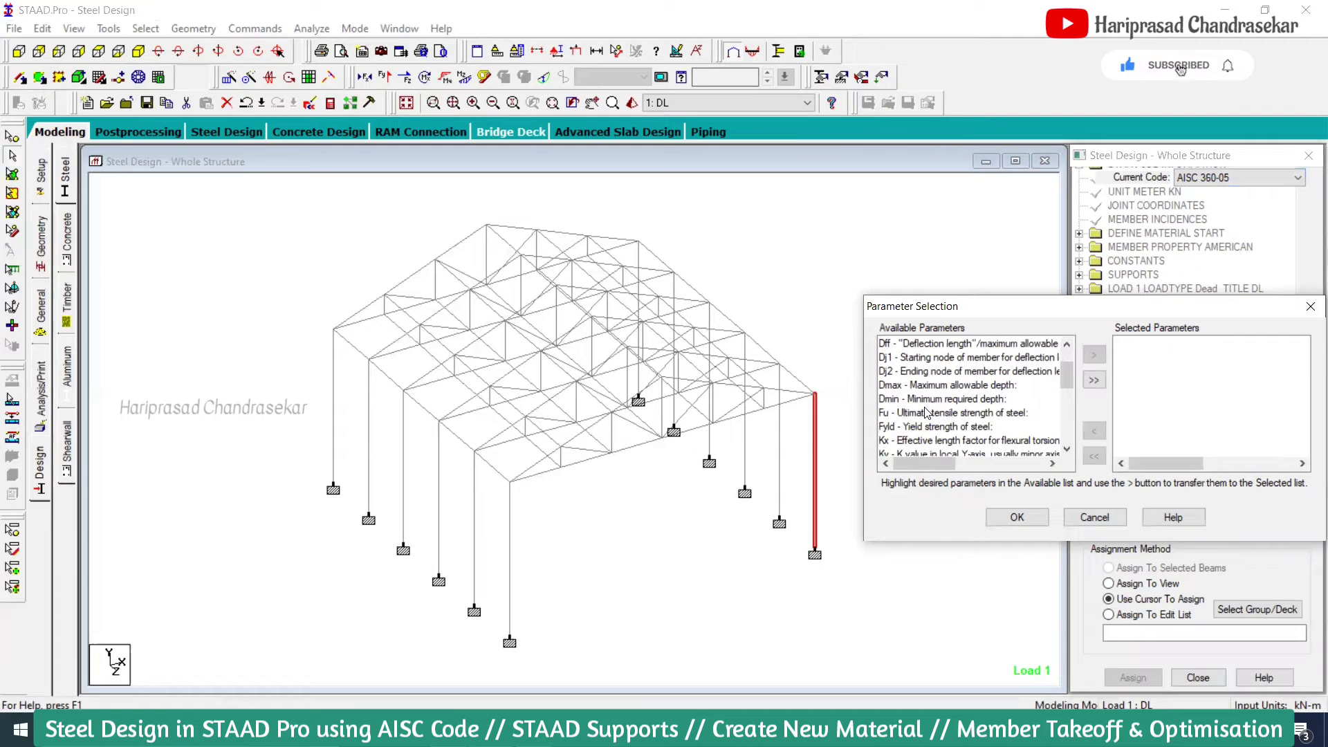
left_click(969, 416)
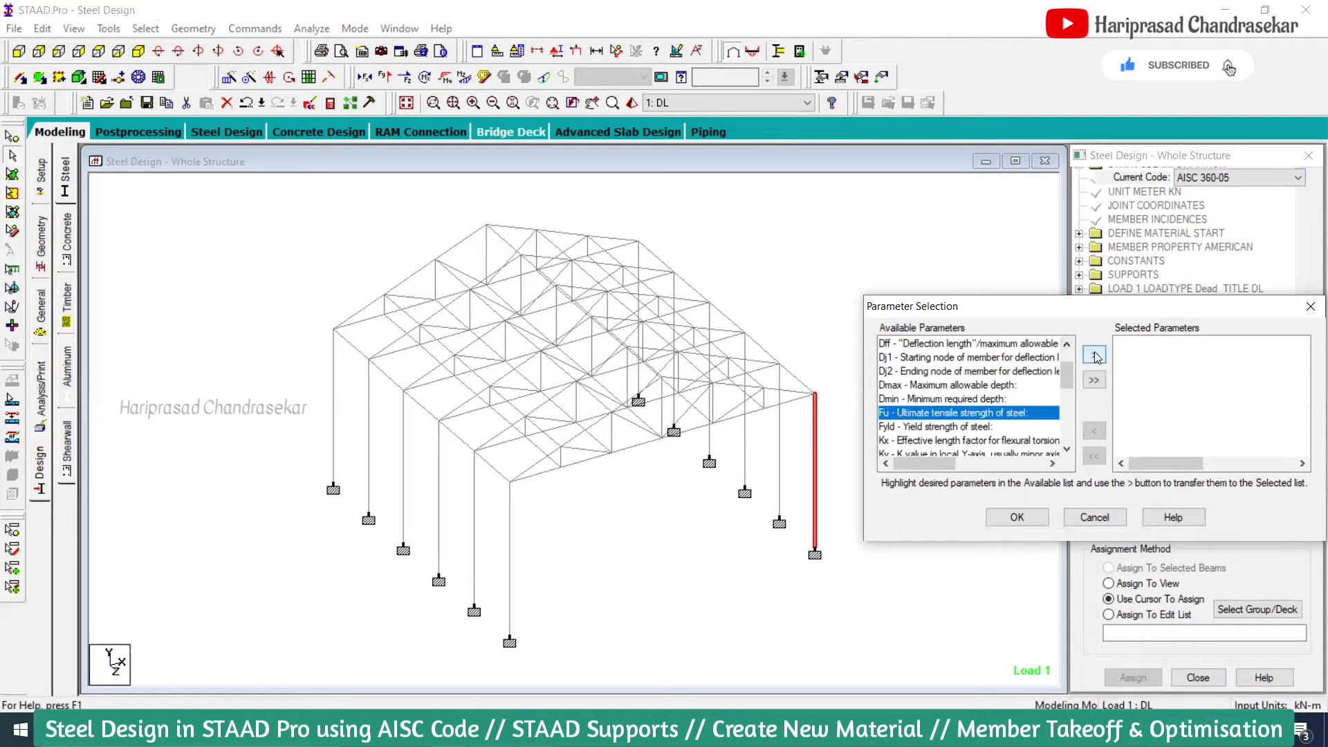
left_click(1094, 355)
left_click(956, 412)
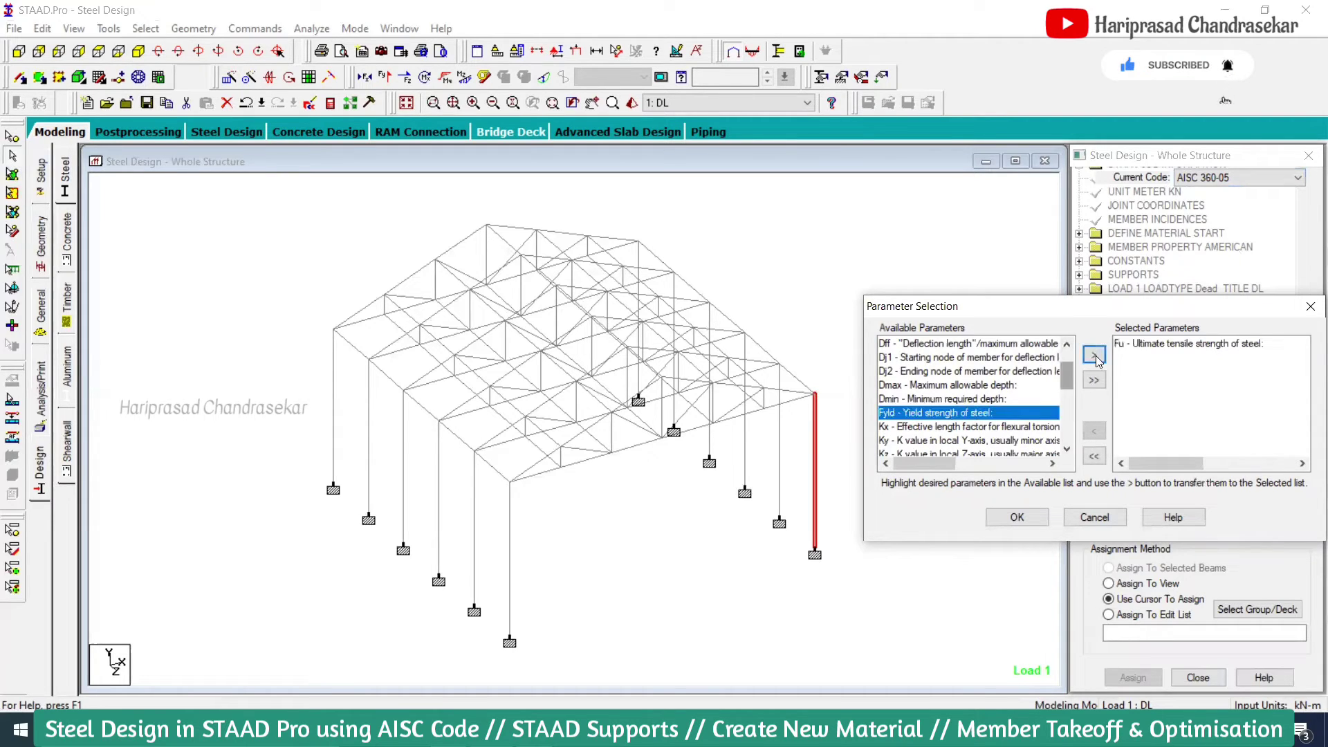
left_click(1096, 358)
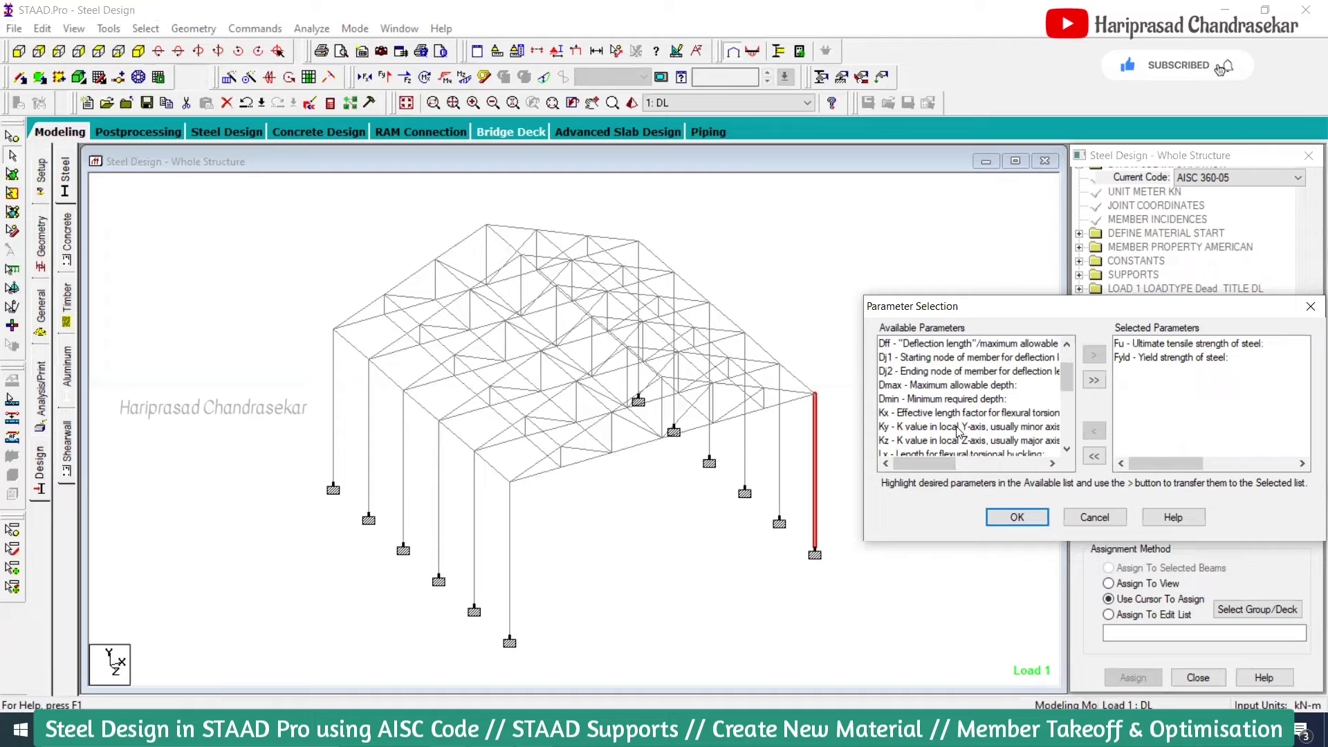
left_click(1024, 519)
Define the FU design parameter with an ultimate tensile strength of 415000 kN/m2 and add it.
left_click(1195, 528)
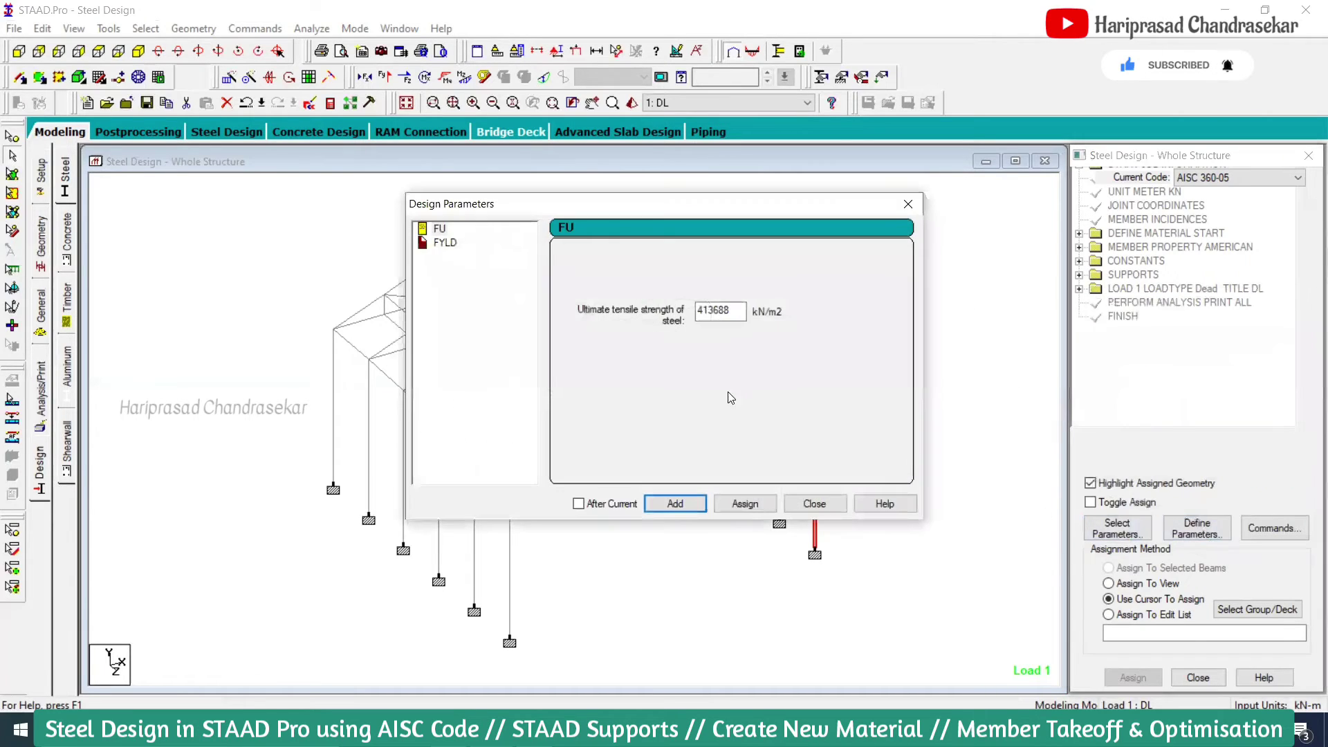
double_click(720, 312)
type("415")
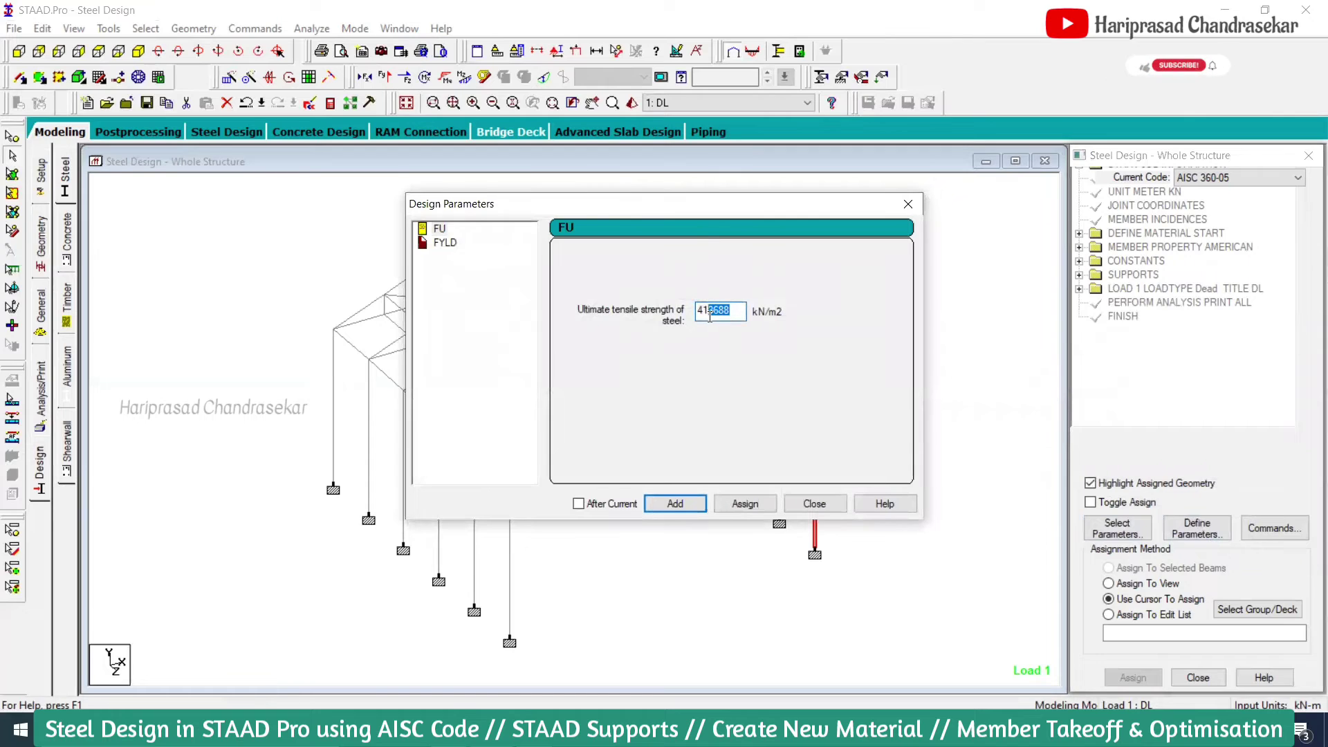
type("000")
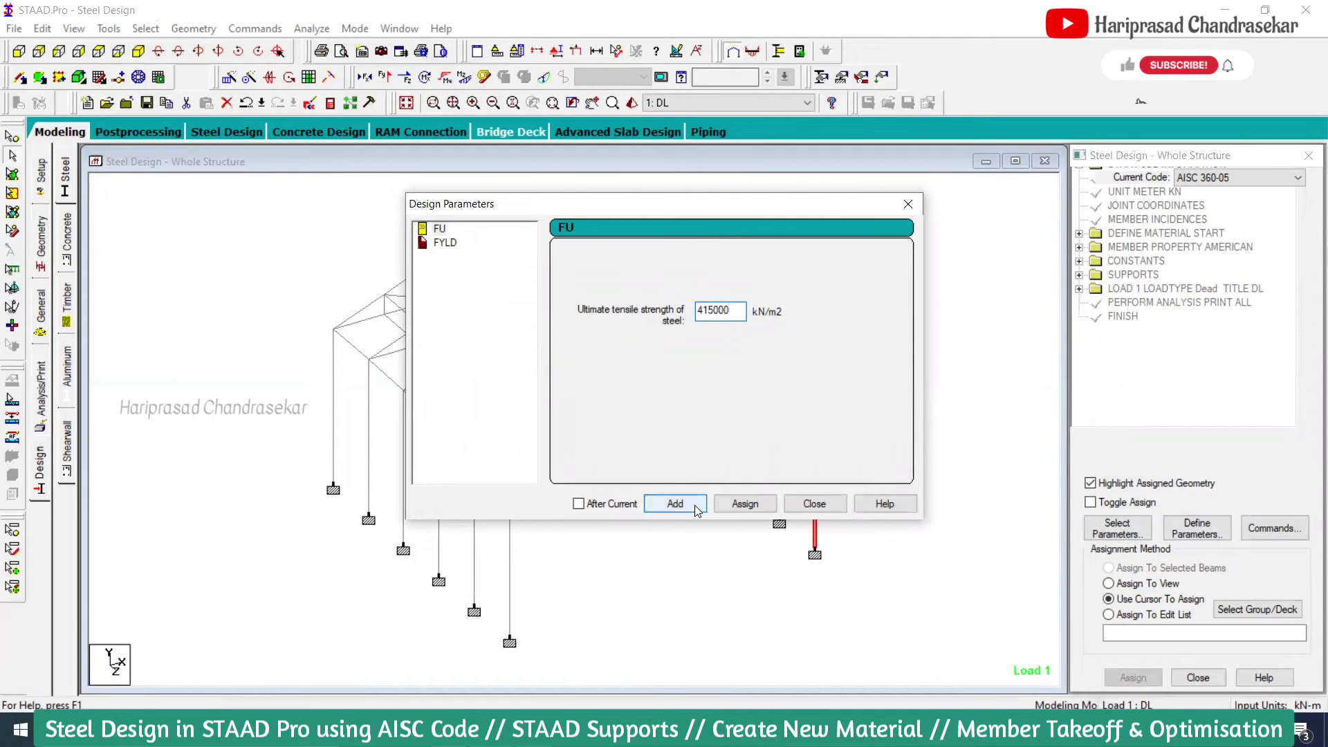
left_click(697, 501)
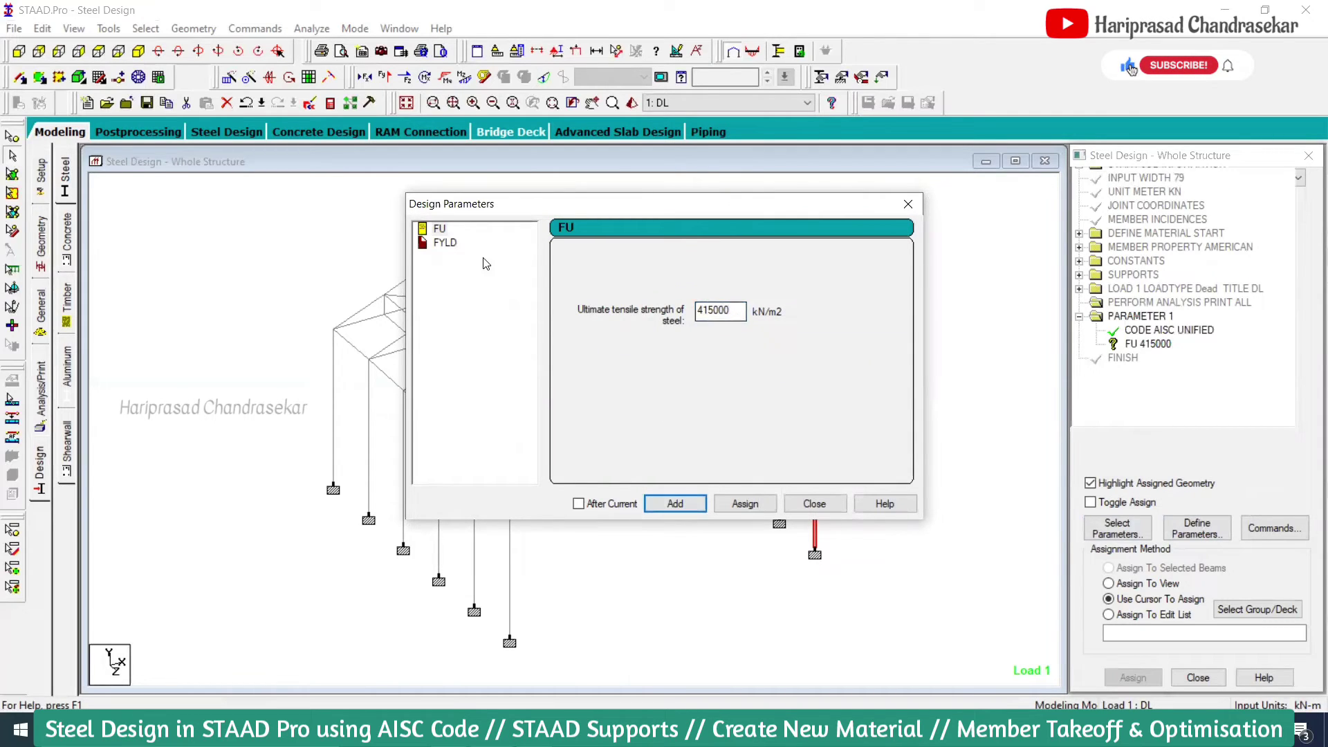
Add the FYLD design parameter with a yield strength of 250000 kN/m2 and finish defining parameters.
left_click(443, 243)
left_click(704, 315, "shift")
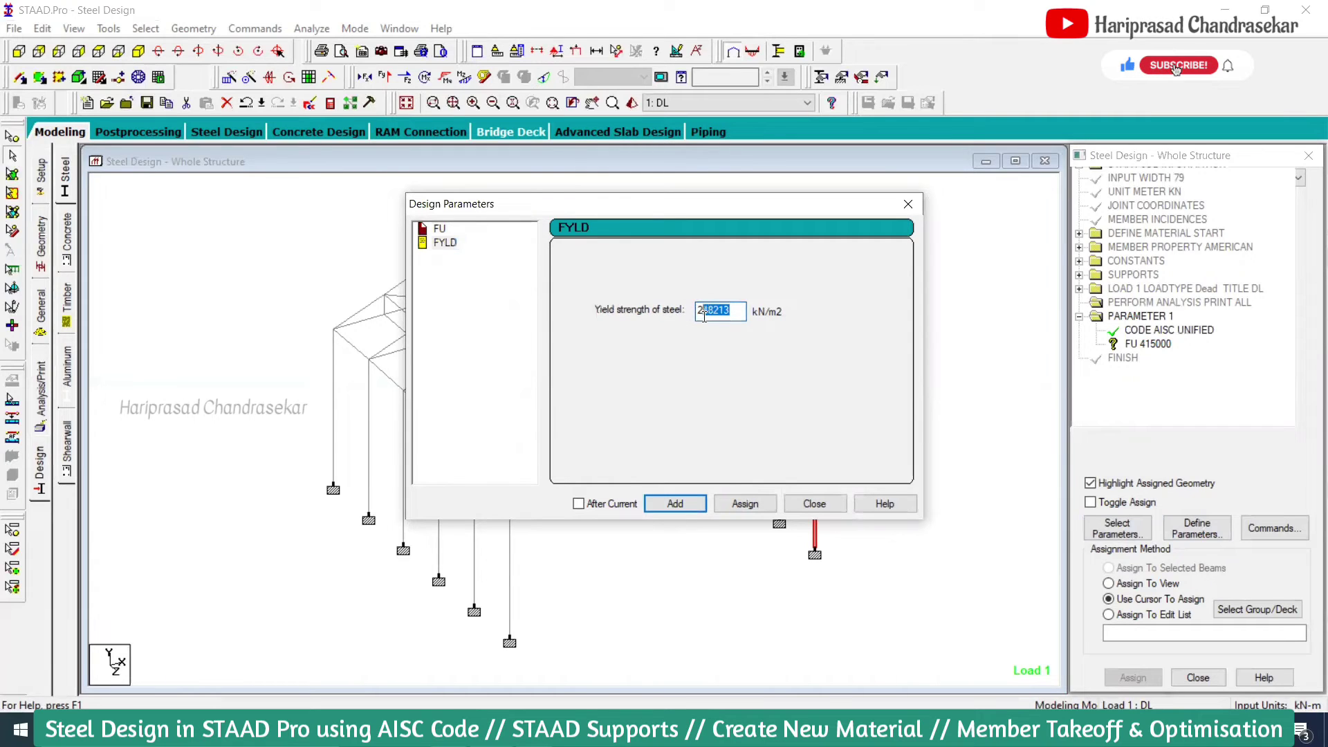
type("5000")
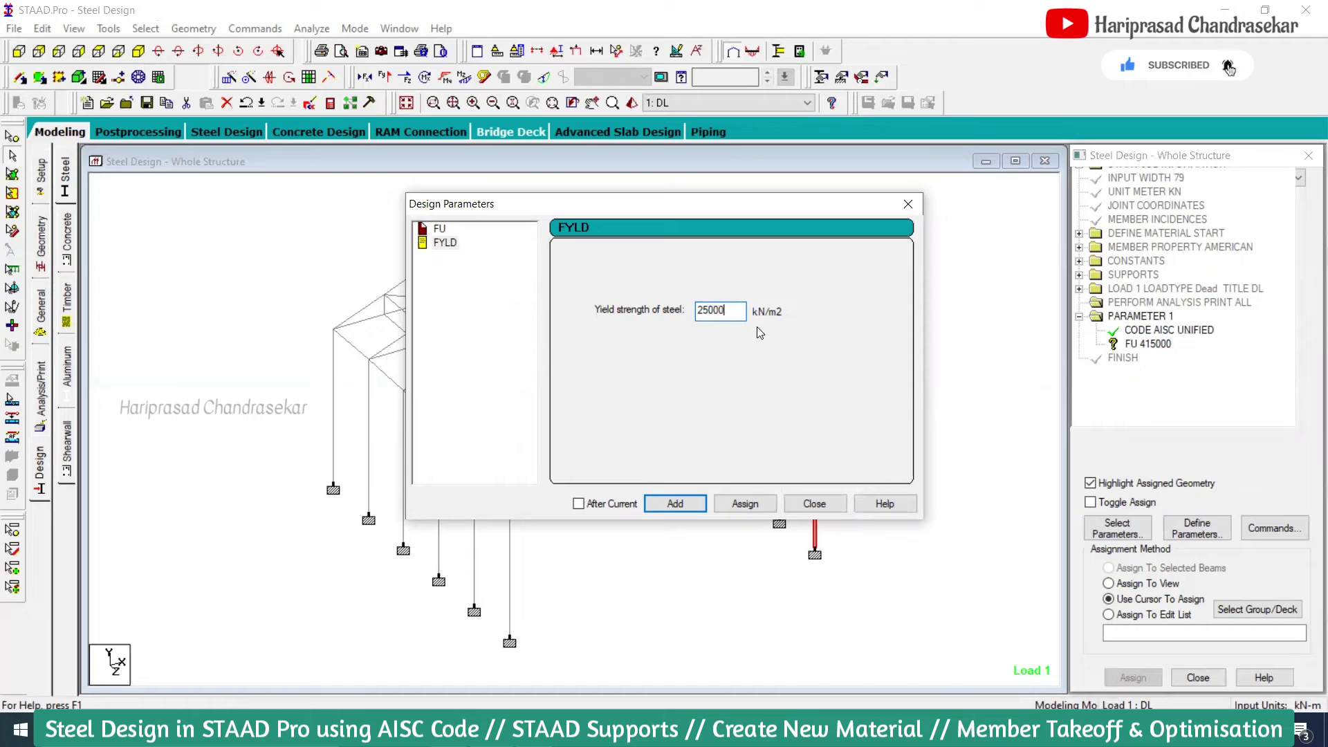
left_click(443, 243)
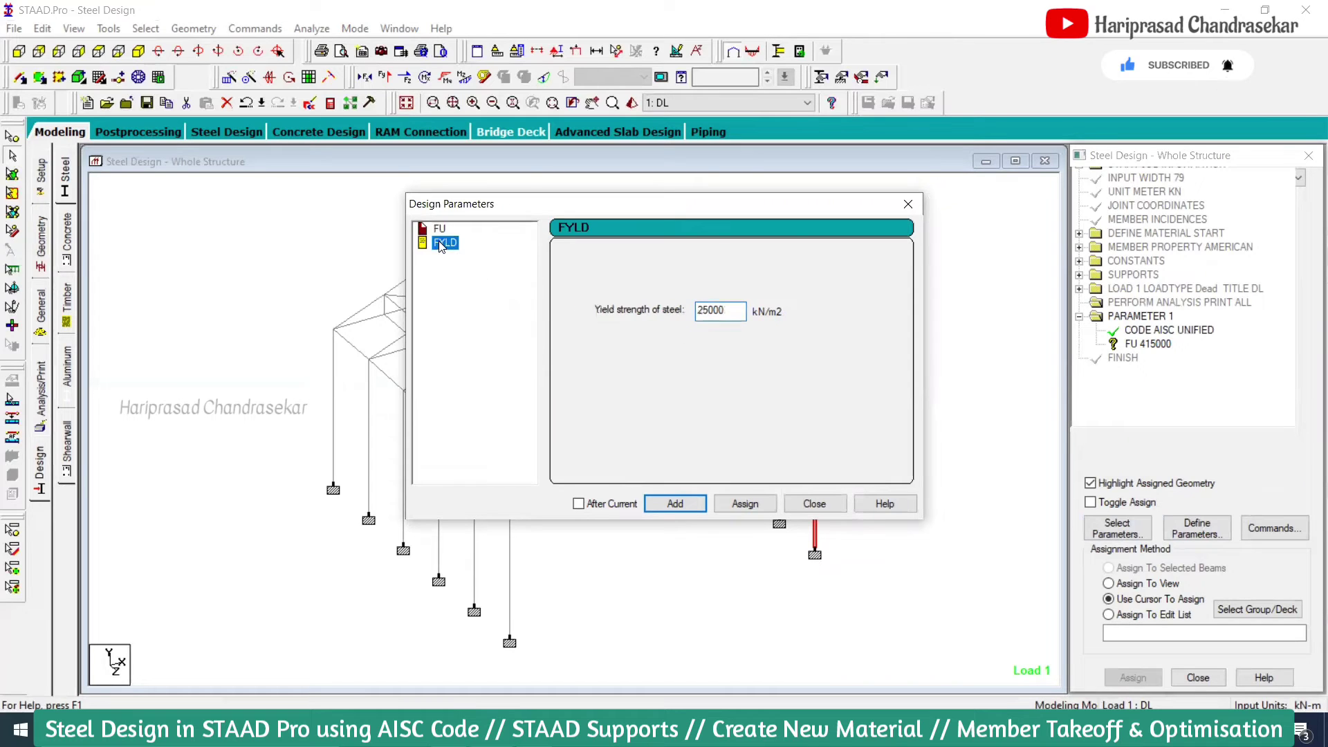
left_click(731, 310)
left_click(440, 229)
left_click(444, 243)
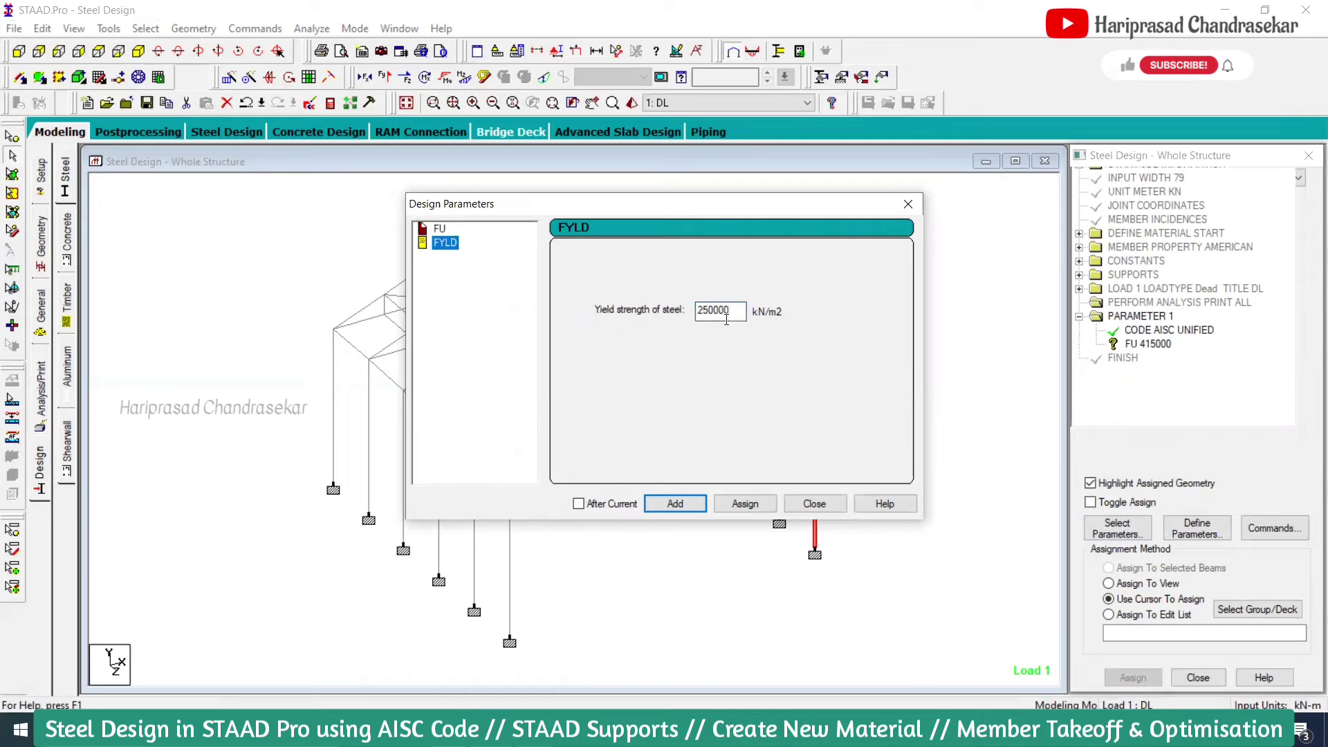
left_click(677, 505)
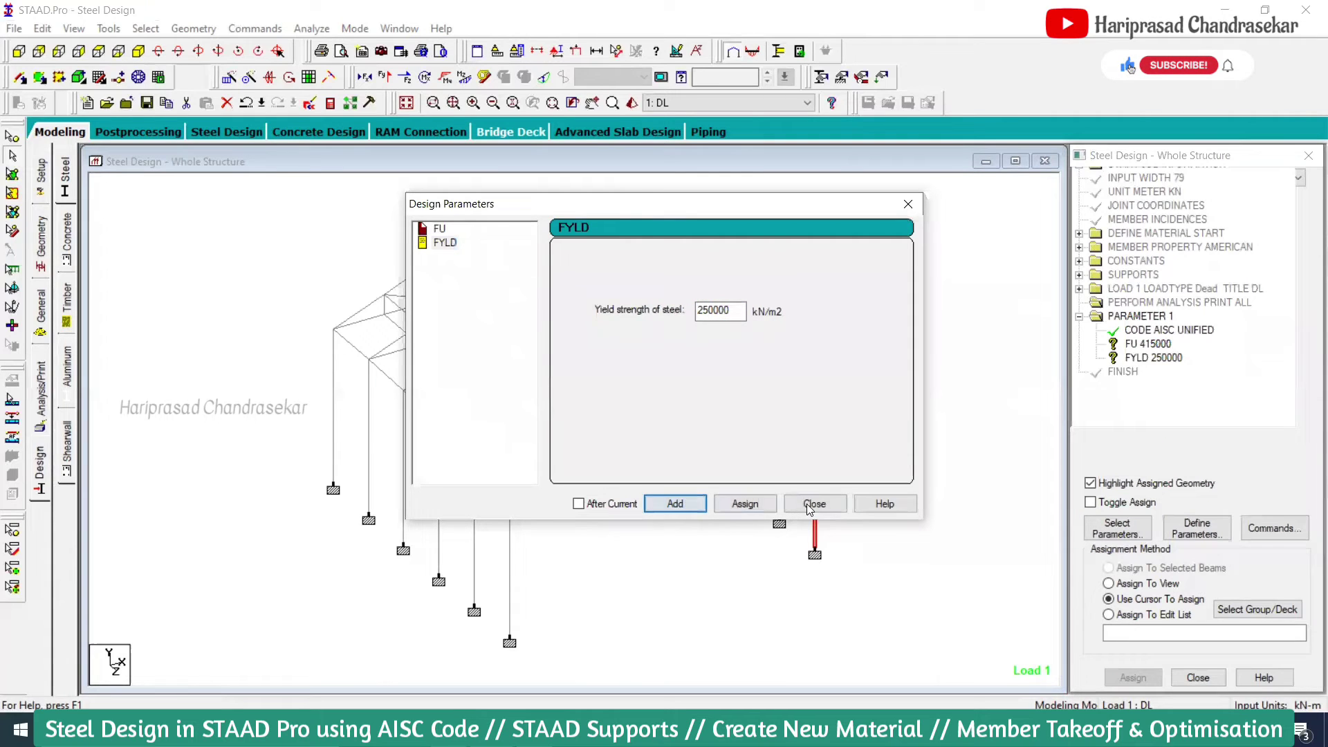
left_click(813, 504)
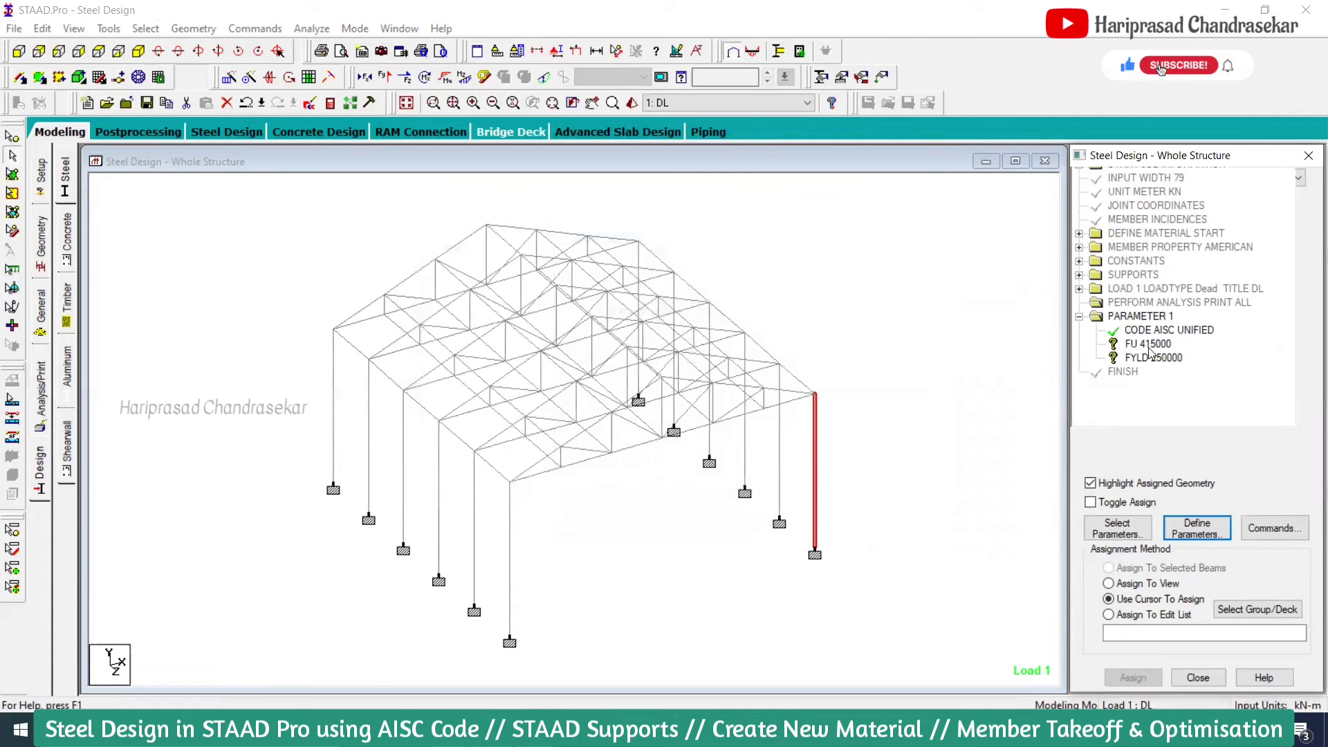
Assign the FU 415000 parameter to the whole view and accept the confirmation.
left_click(1148, 345)
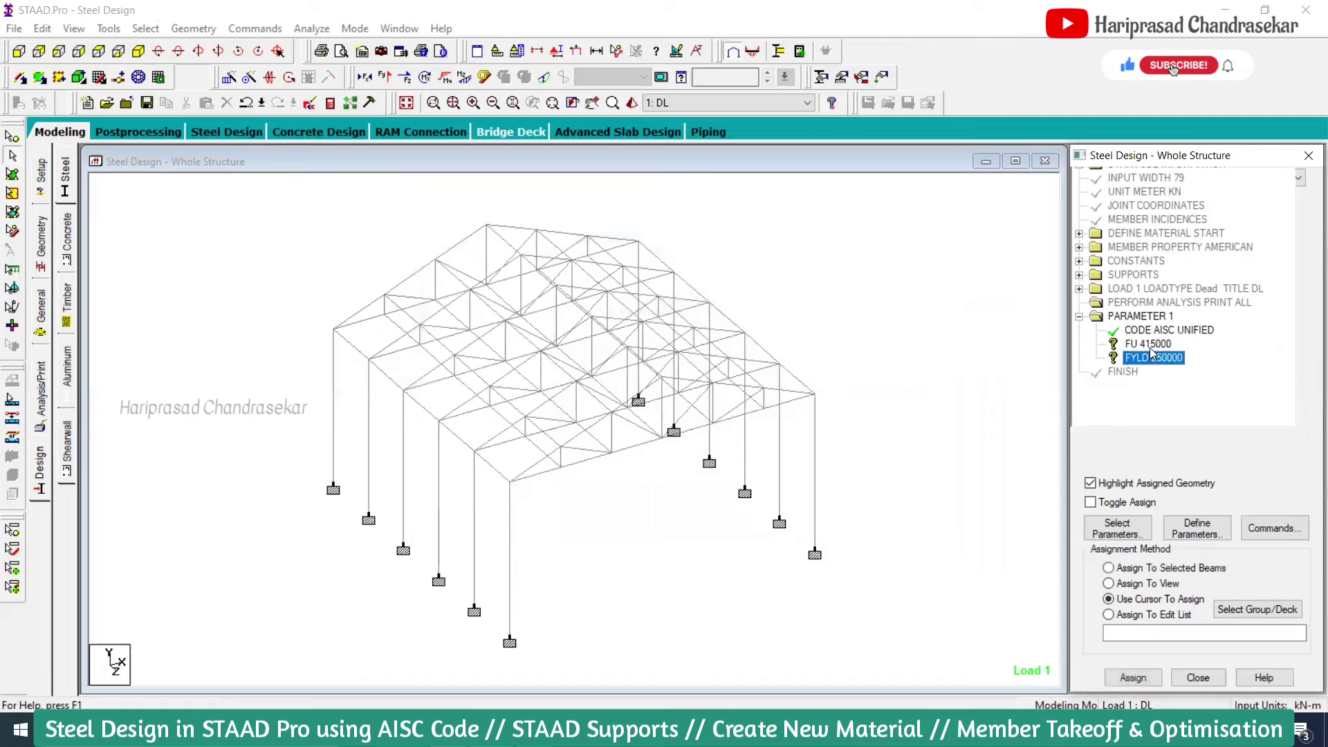
left_click(1147, 584)
left_click(1133, 677)
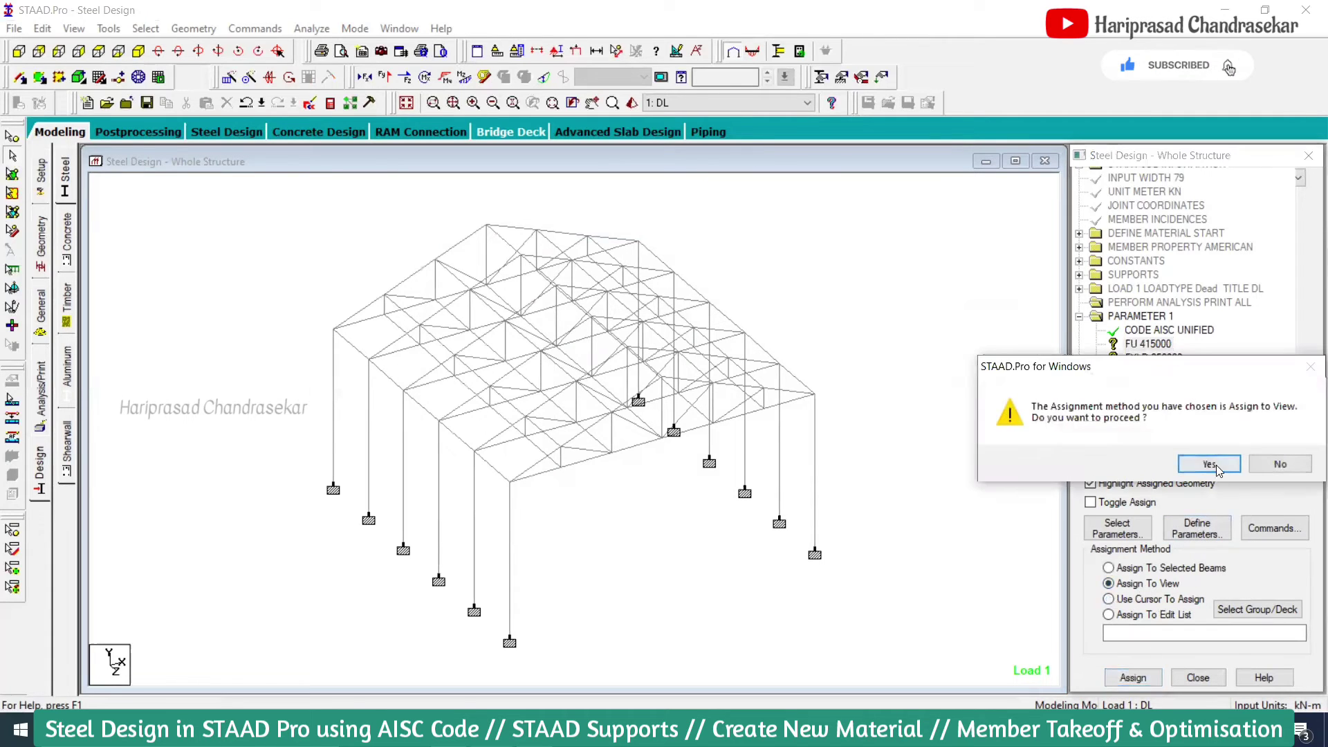
left_click(1207, 462)
Assign the FYLD 250000 parameter to the whole view and accept the confirmation.
left_click(1154, 358)
left_click(1145, 598)
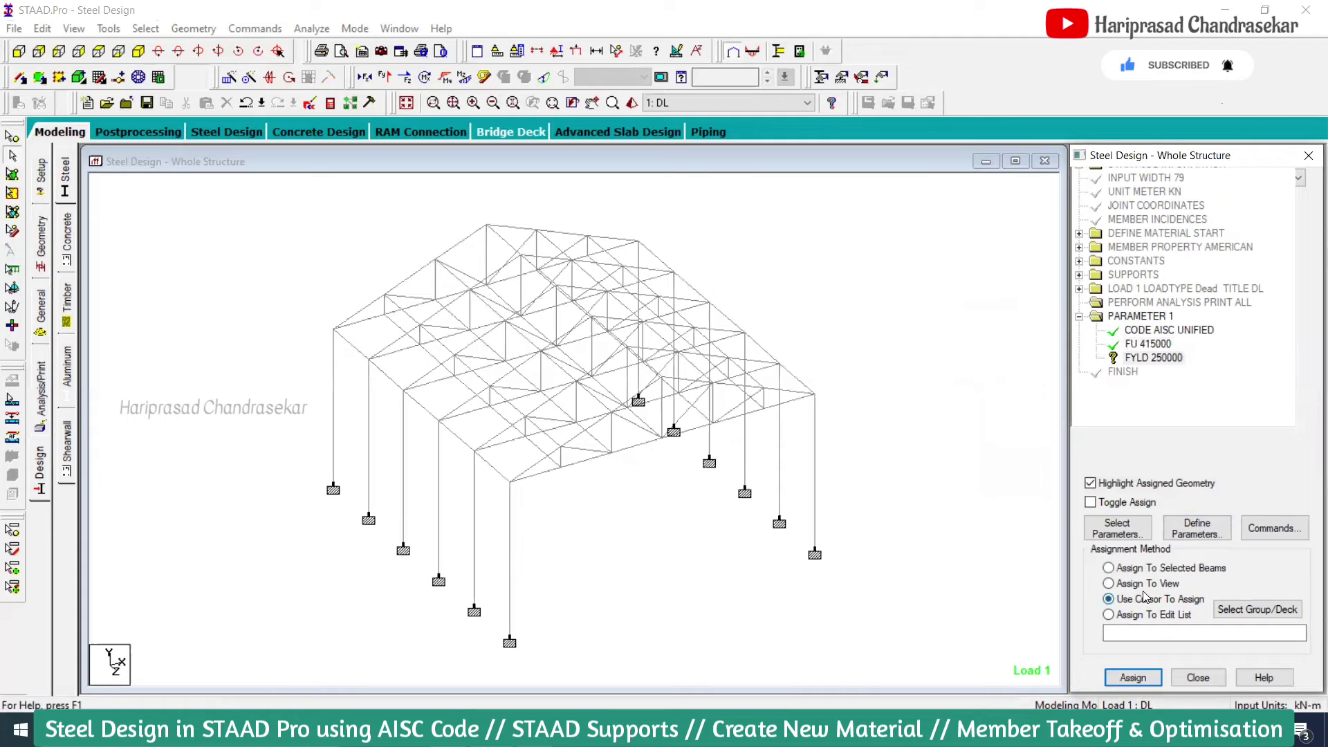
left_click(1147, 584)
left_click(1133, 677)
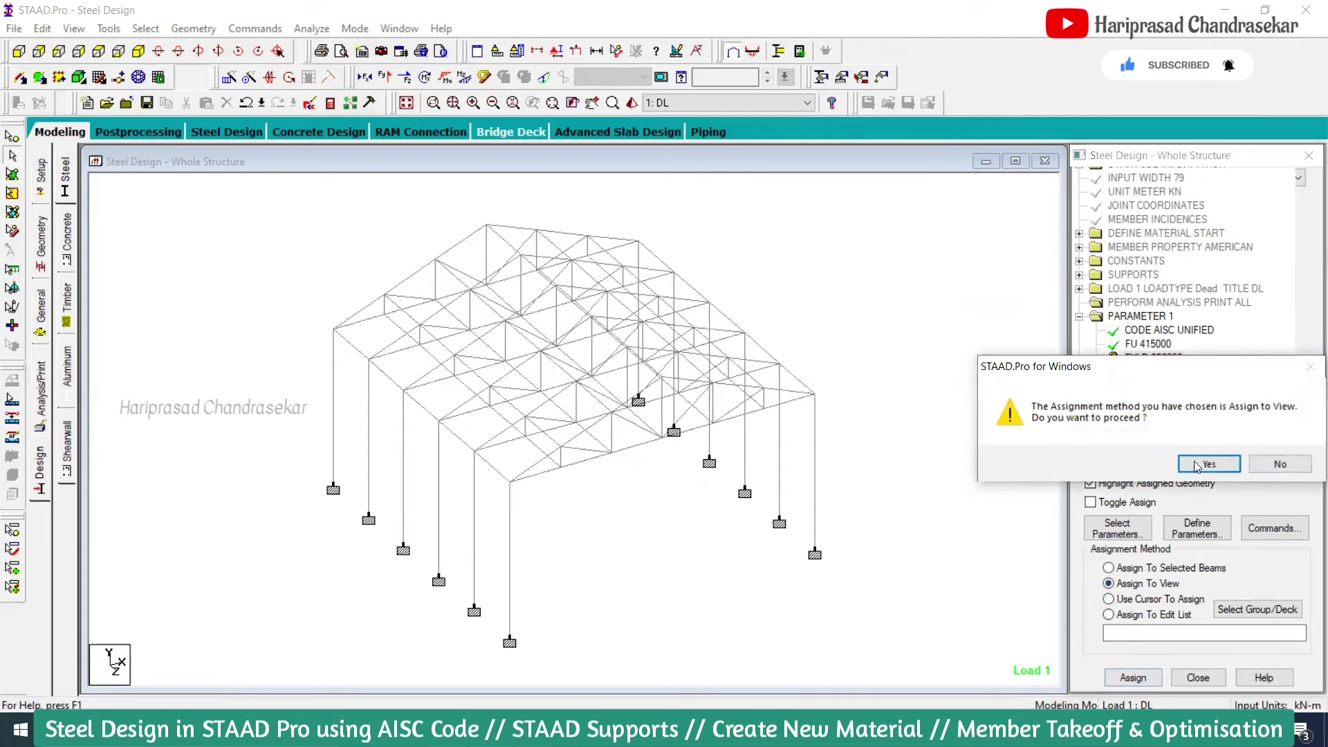
left_click(1208, 461)
Assign the Check Code and Member Take Off design commands to all the selected members.
left_click(1274, 528)
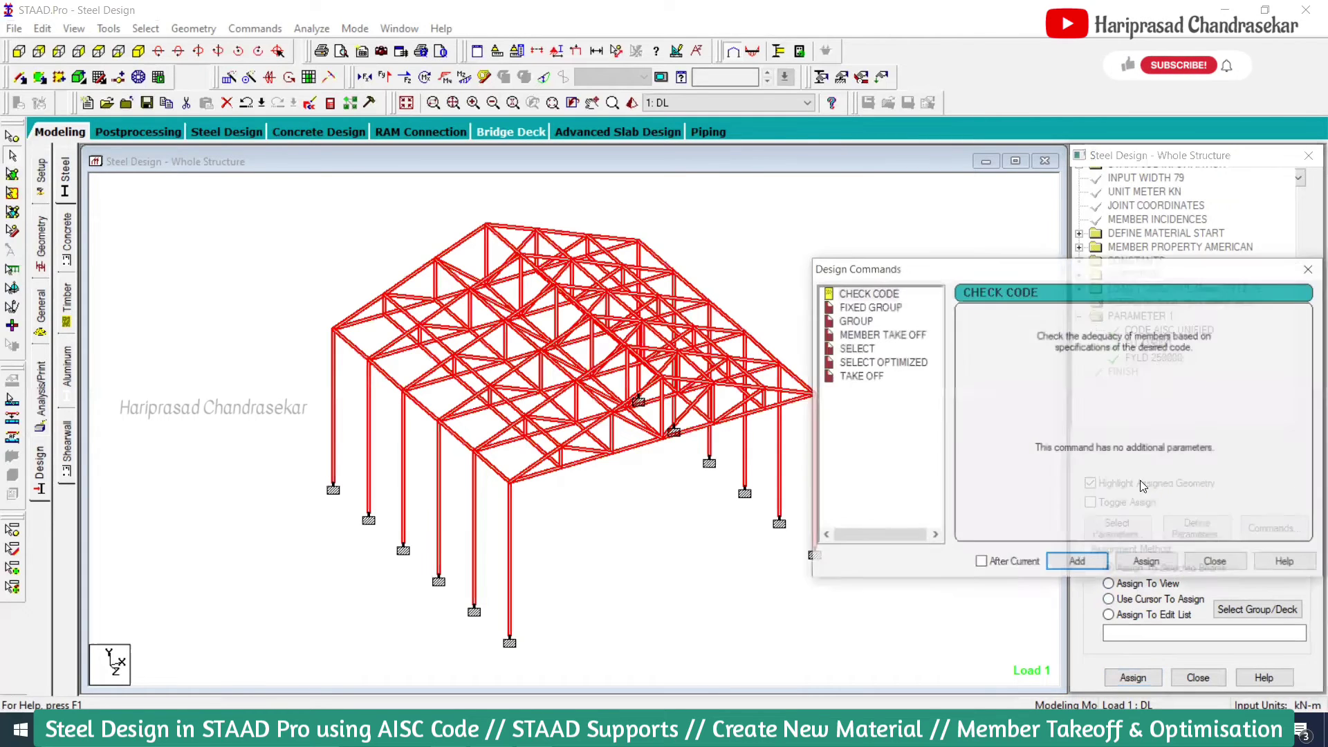
left_click(874, 293)
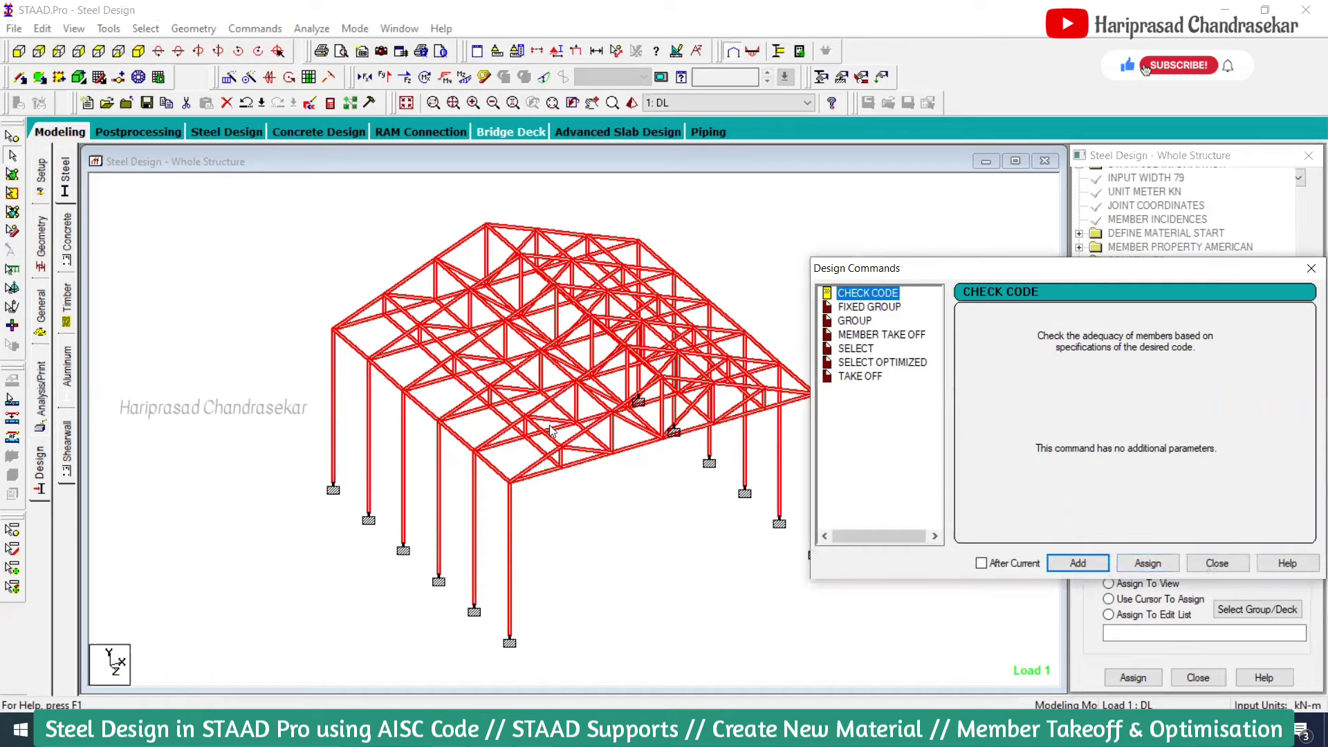
left_click(875, 306)
left_click(856, 321)
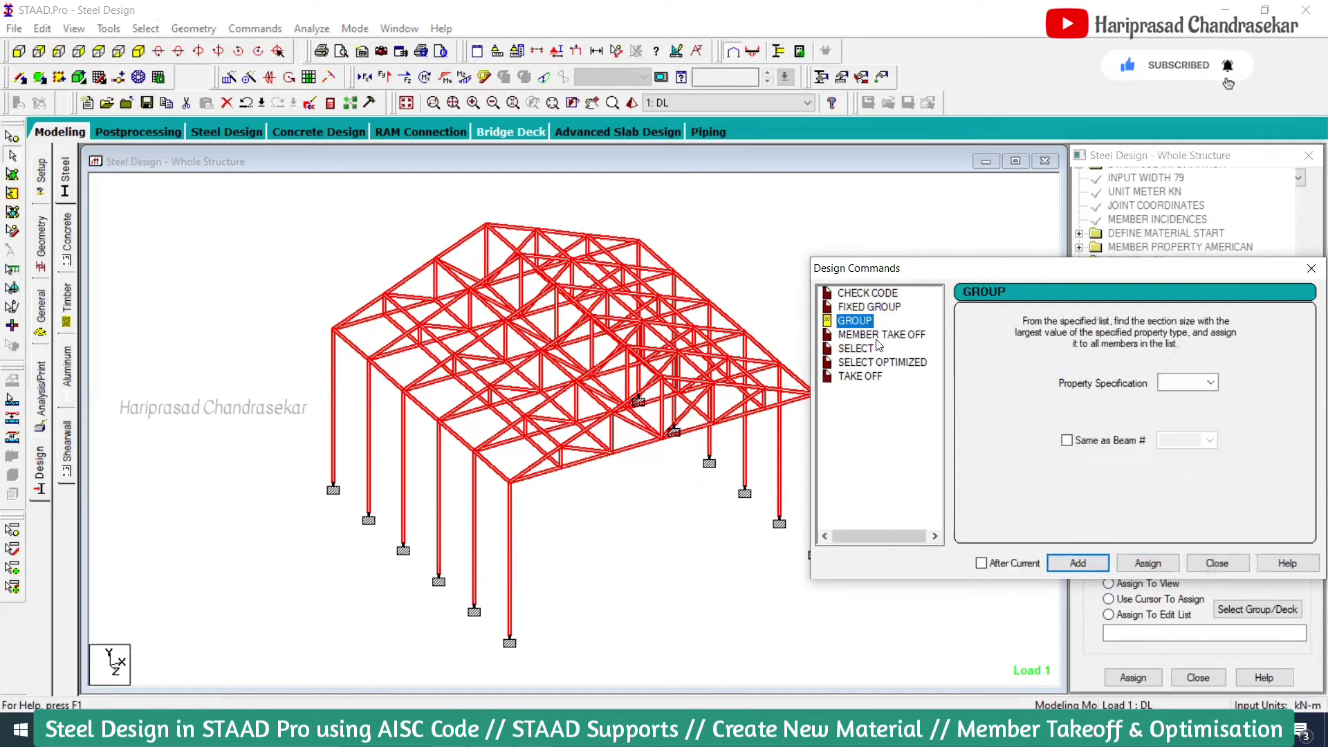
left_click(884, 335)
left_click(1148, 563)
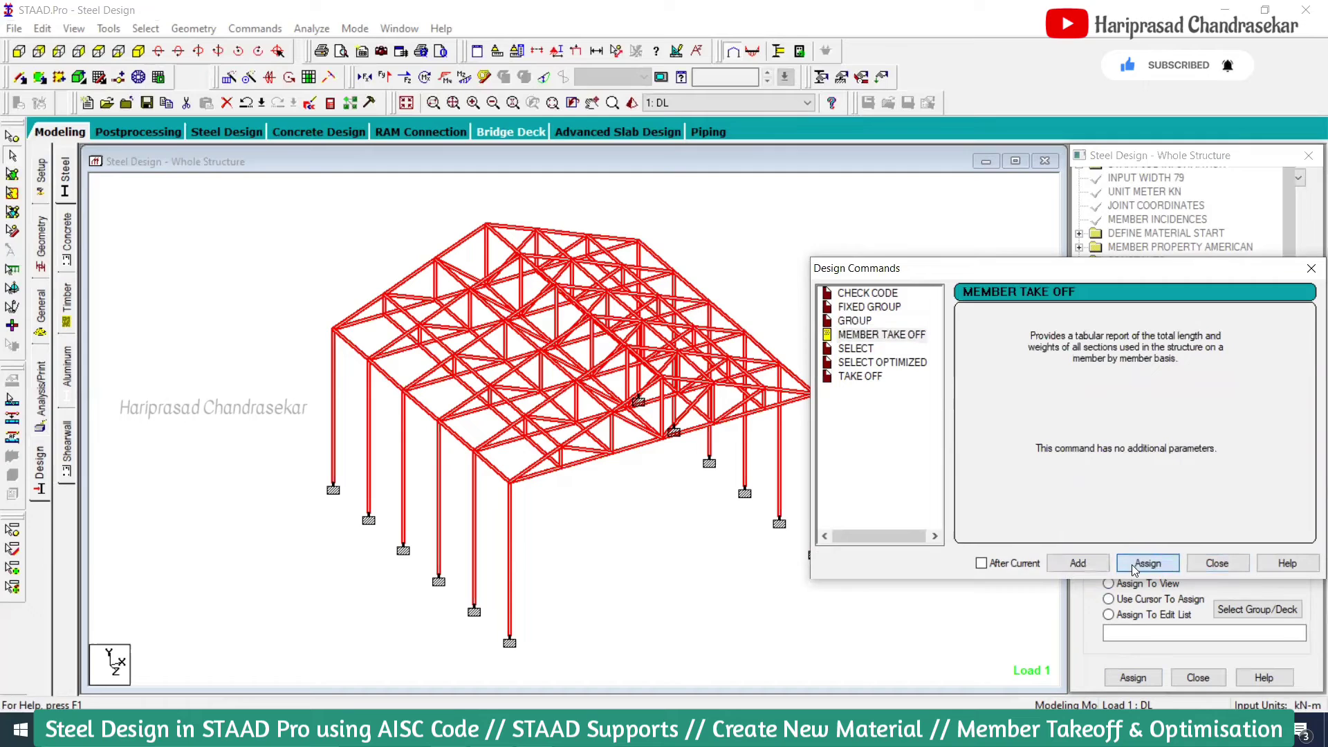
Assign the Select, Select Optimized and Take Off design commands to the selected members, then clear the member selection.
left_click(858, 349)
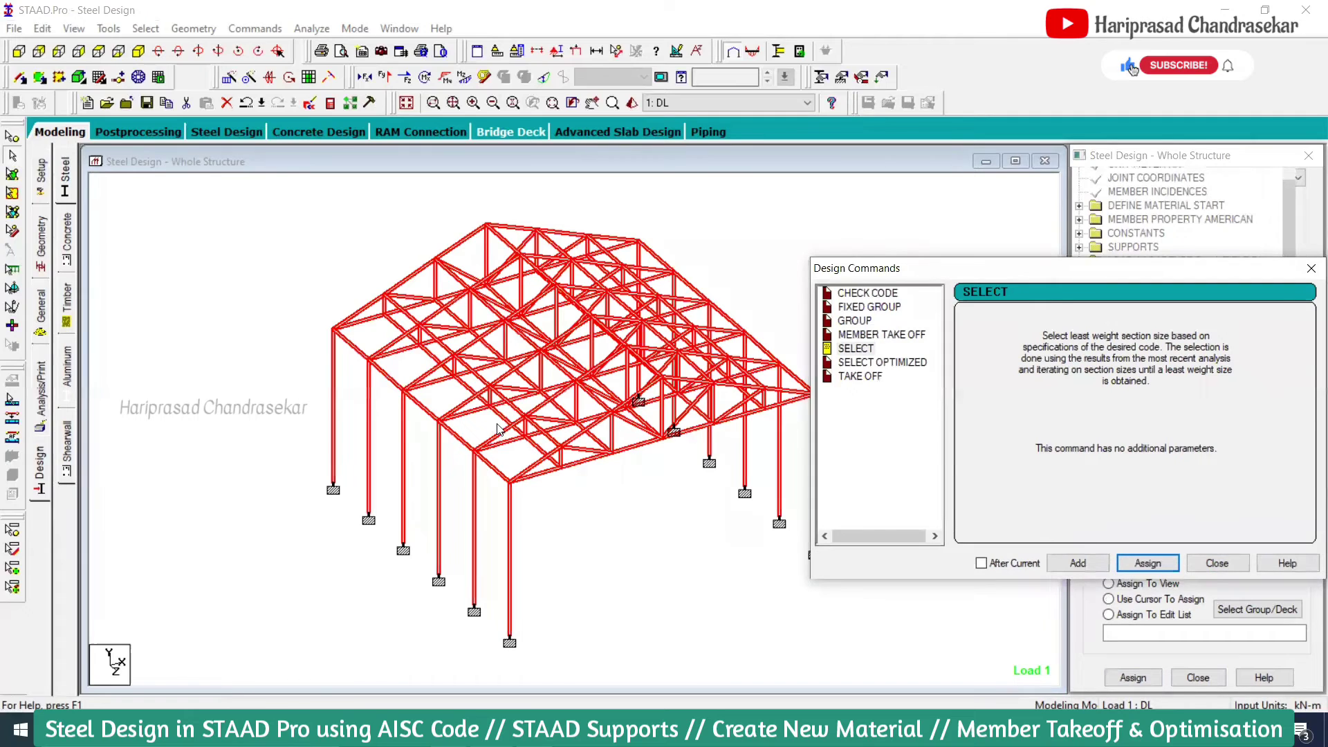
left_click(880, 364)
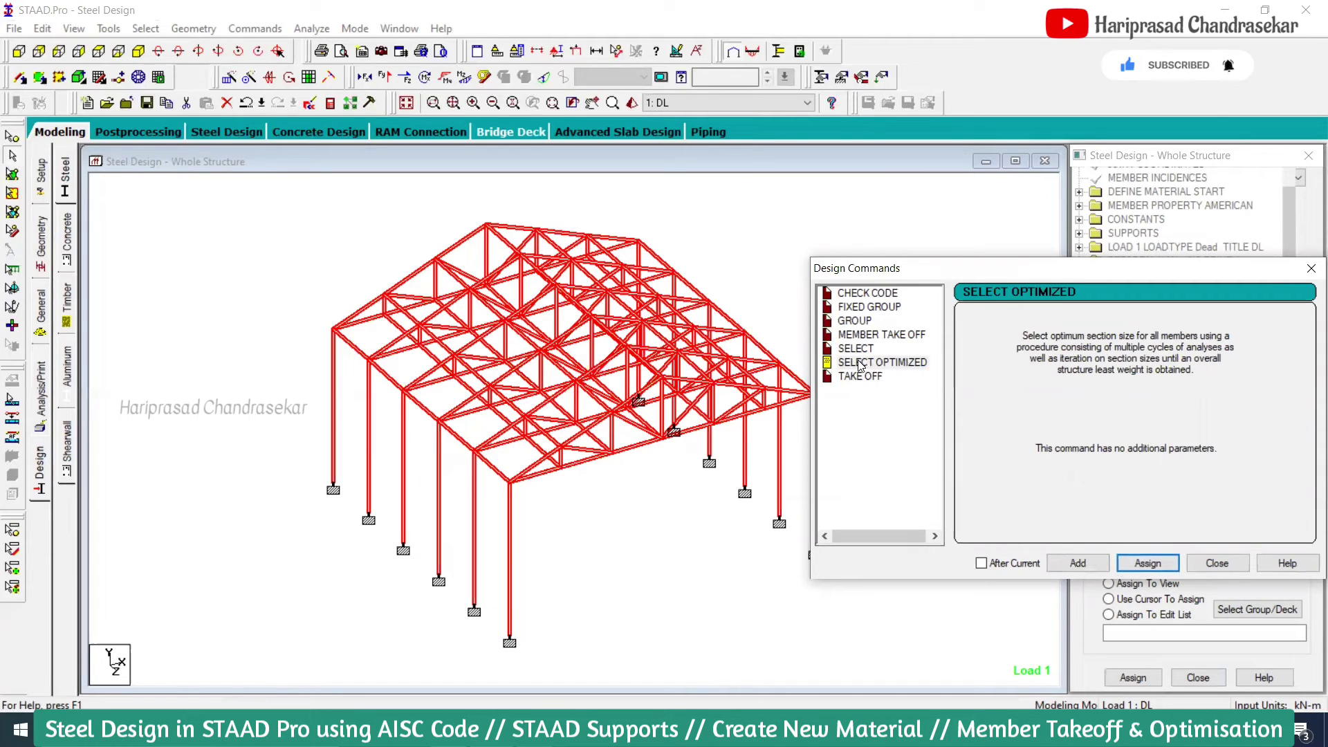
left_click(850, 381)
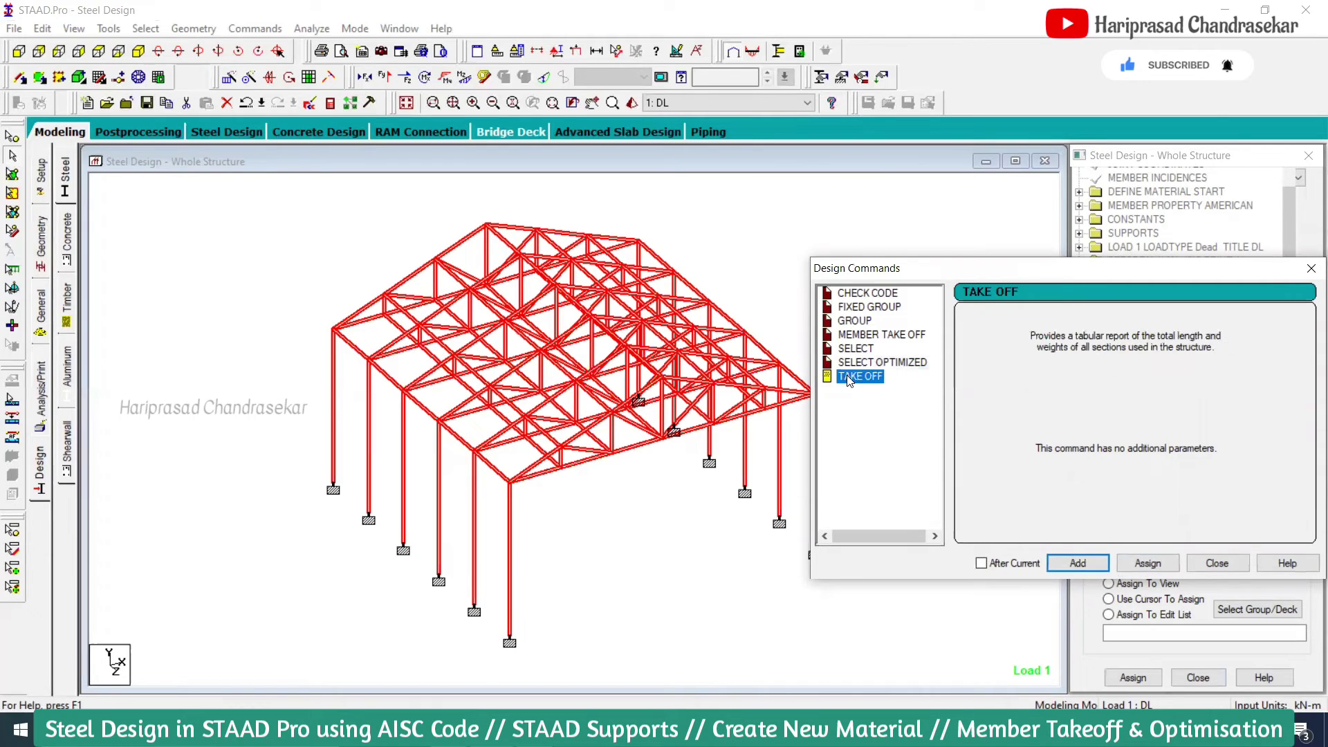
left_click(1211, 563)
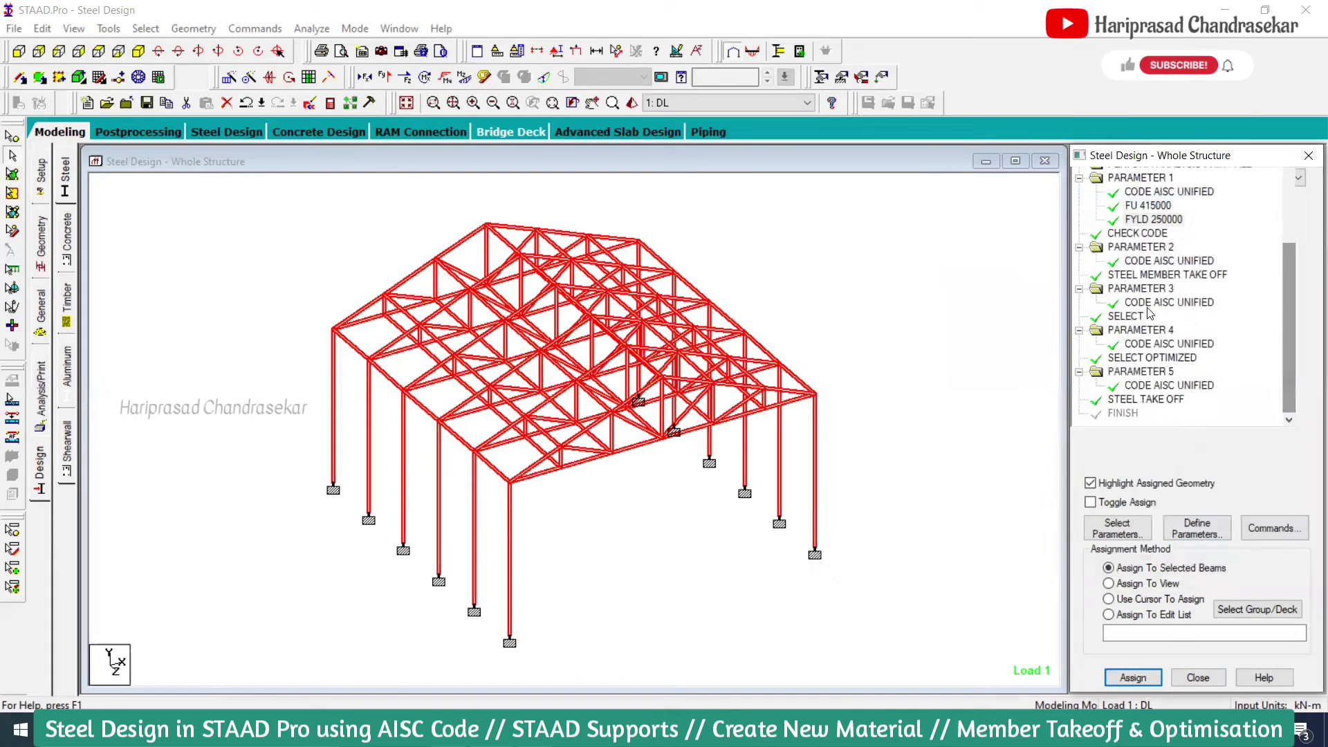
left_click(512, 213)
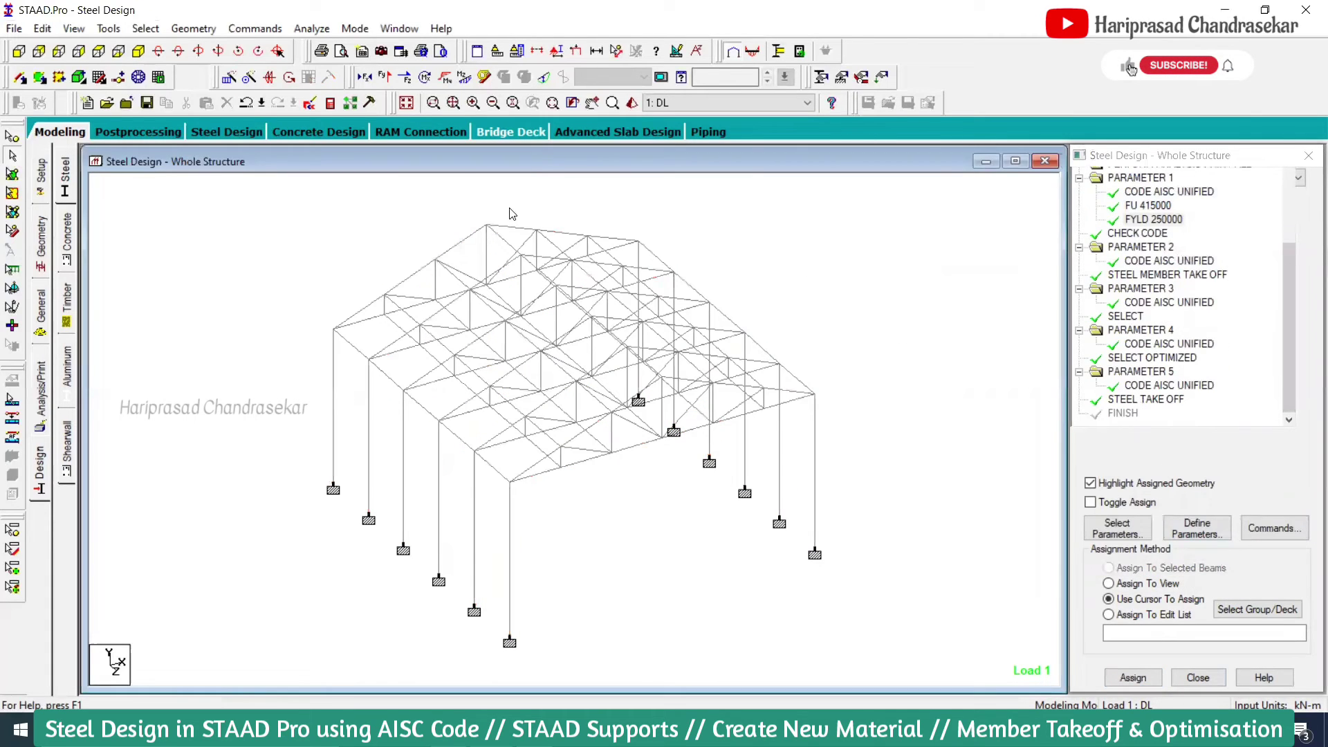
Run the analysis, saving the modified structure and proceeding without re-analysis instructions, and open the output file.
left_click(311, 28)
left_click(325, 41)
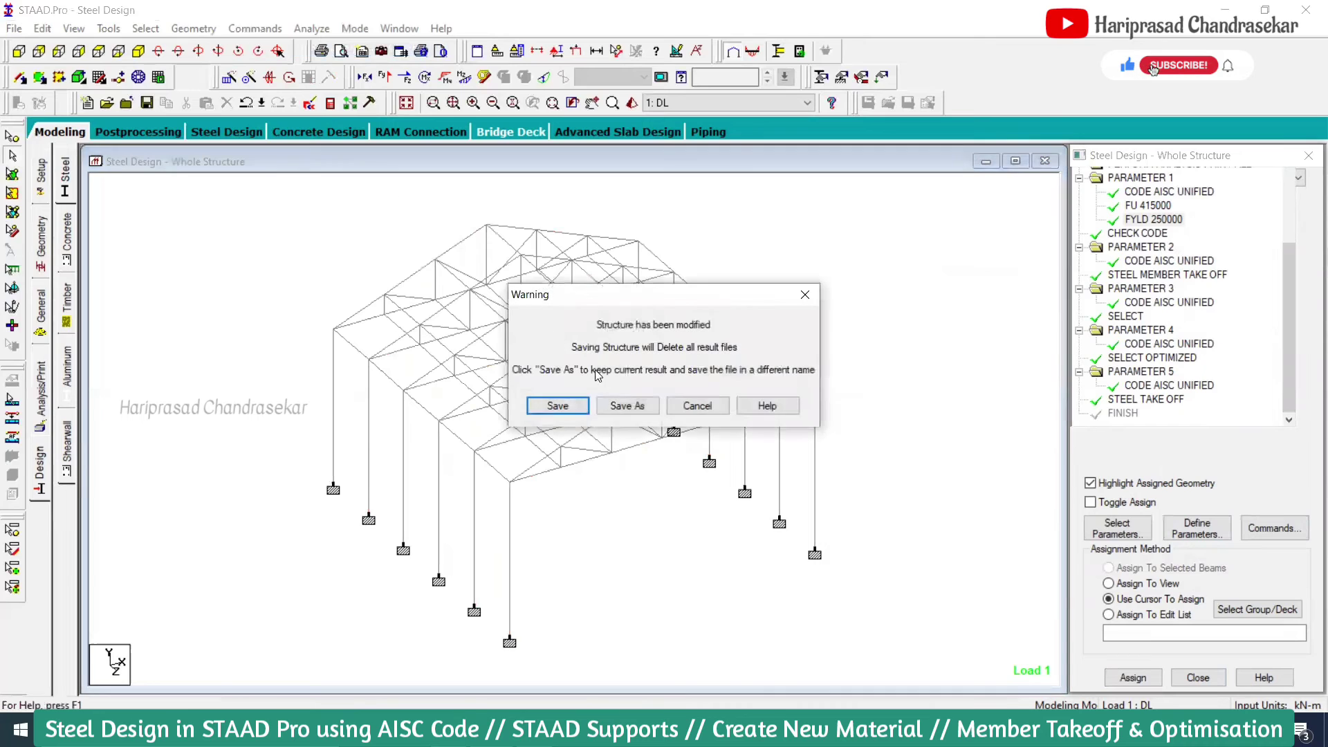
left_click(580, 407)
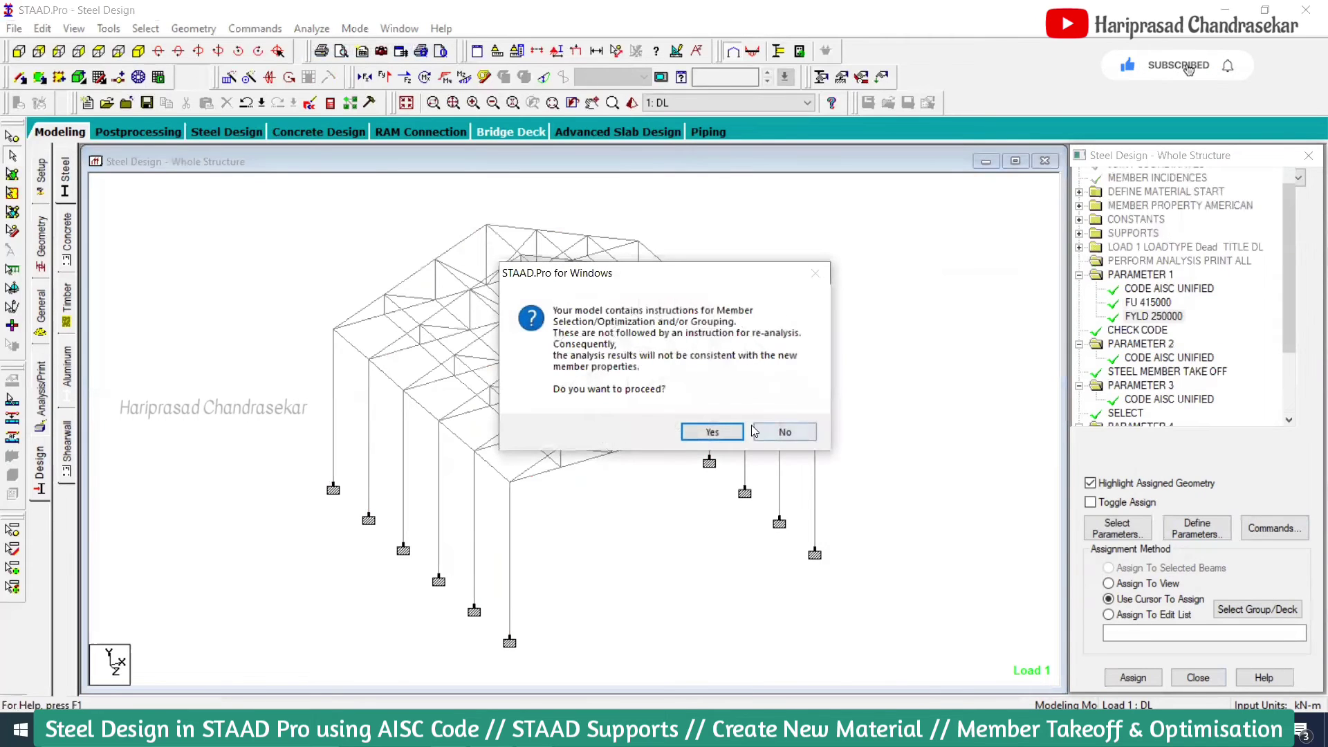
left_click(724, 429)
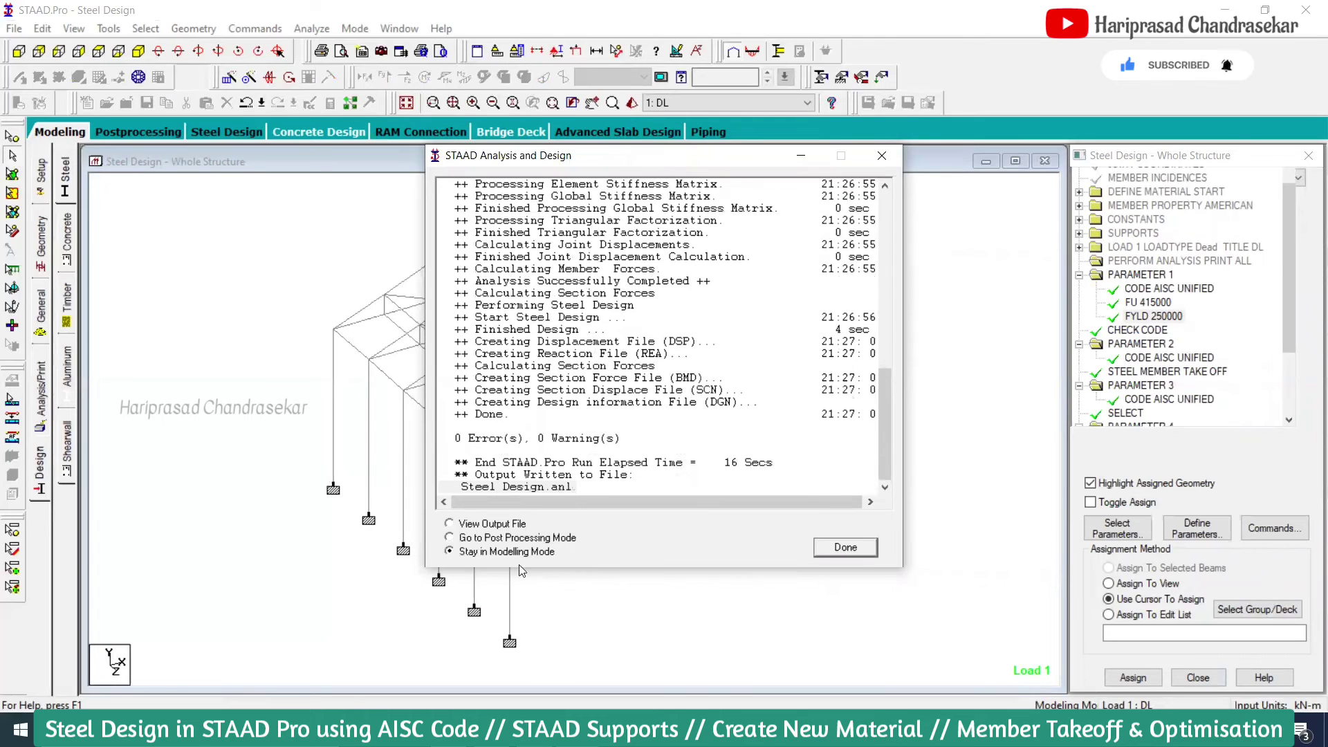
left_click(855, 550)
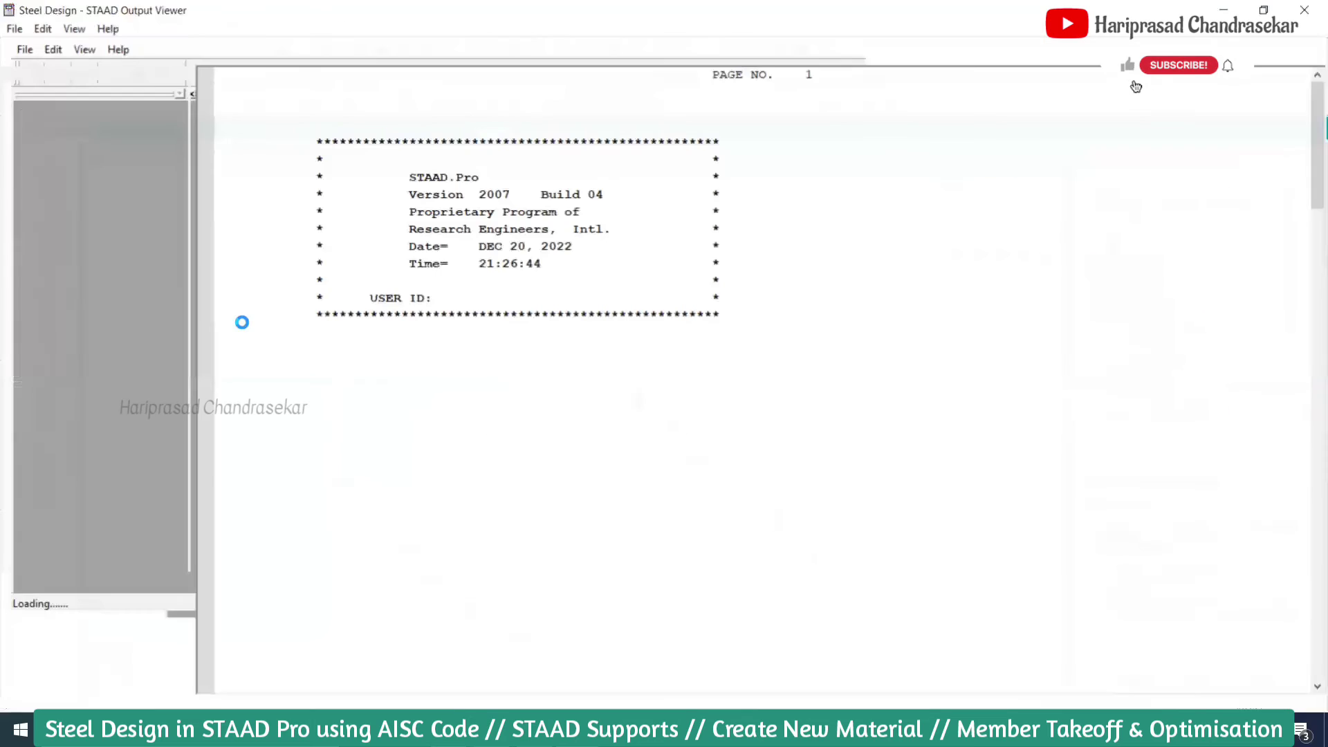
Review the AISC 360-05 LRFD code checking results for each member in the output, looking for failing members.
left_click(49, 141)
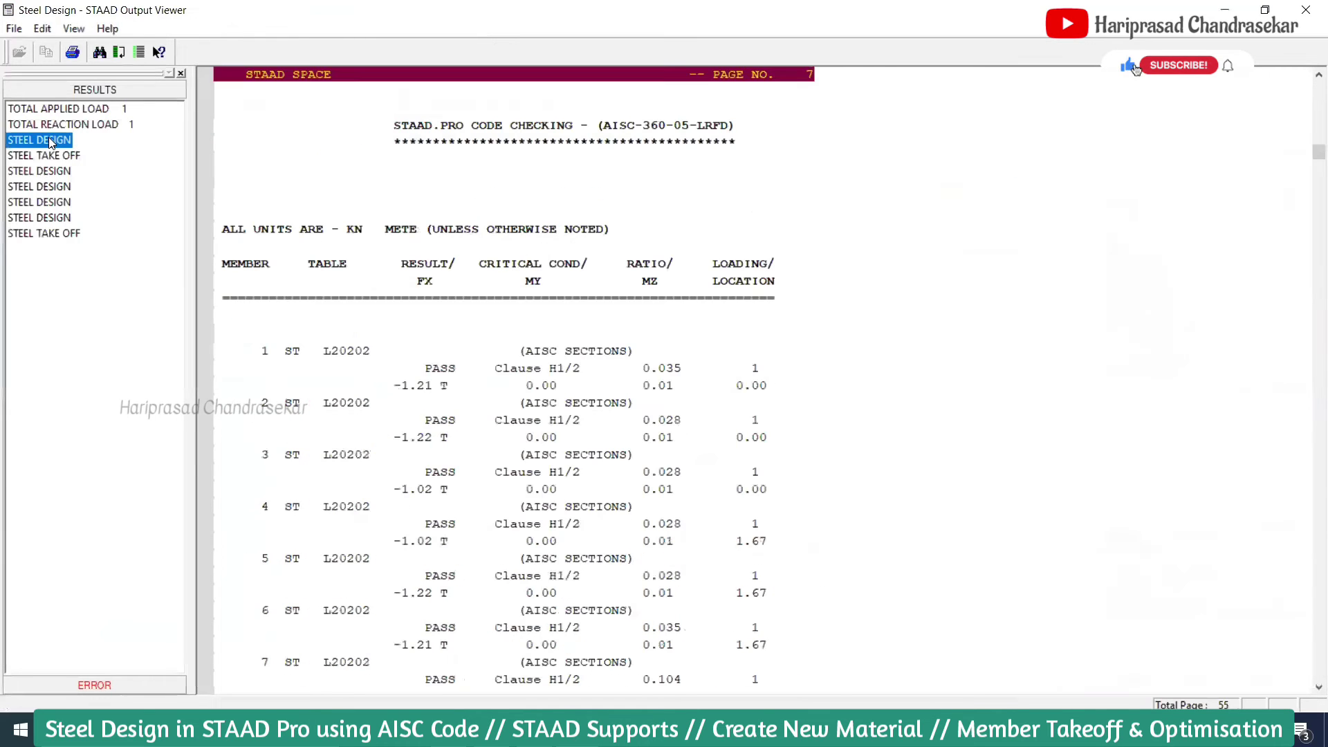
scroll(453, 321, "up", 2)
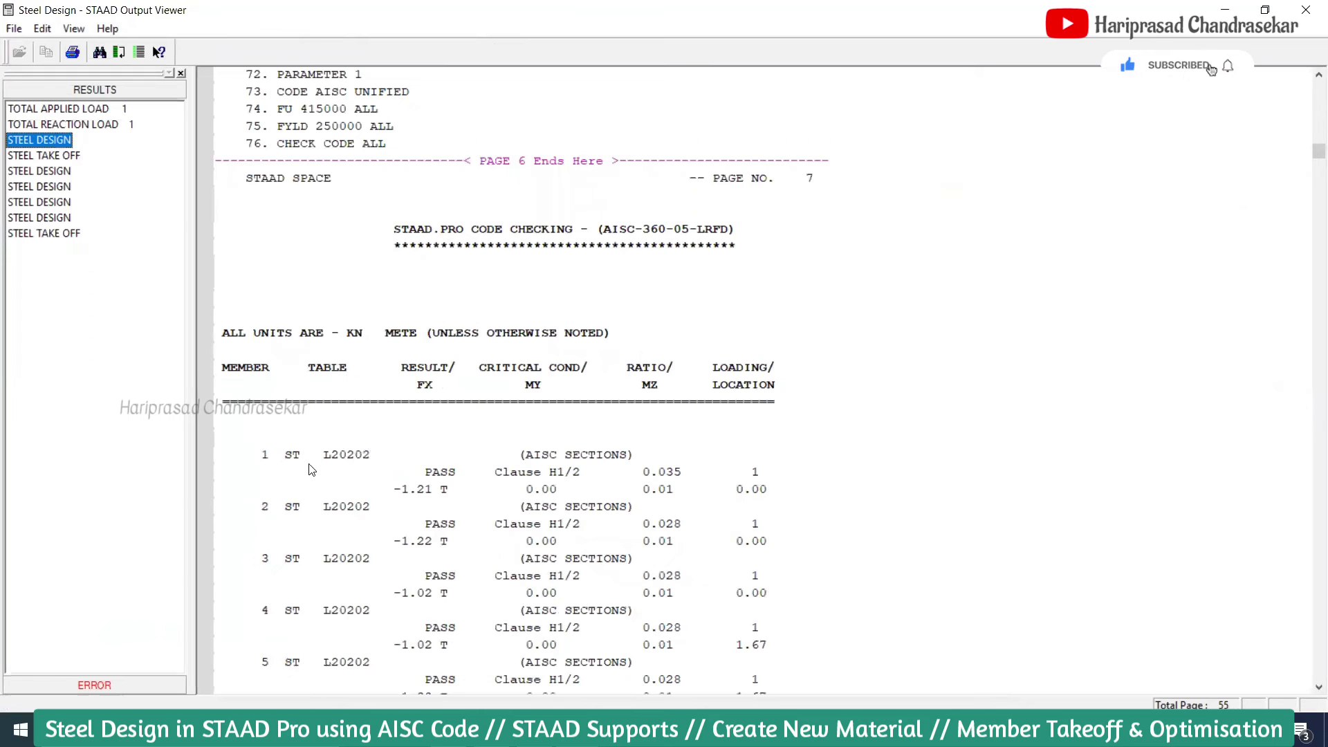
scroll(415, 442, "down", 12)
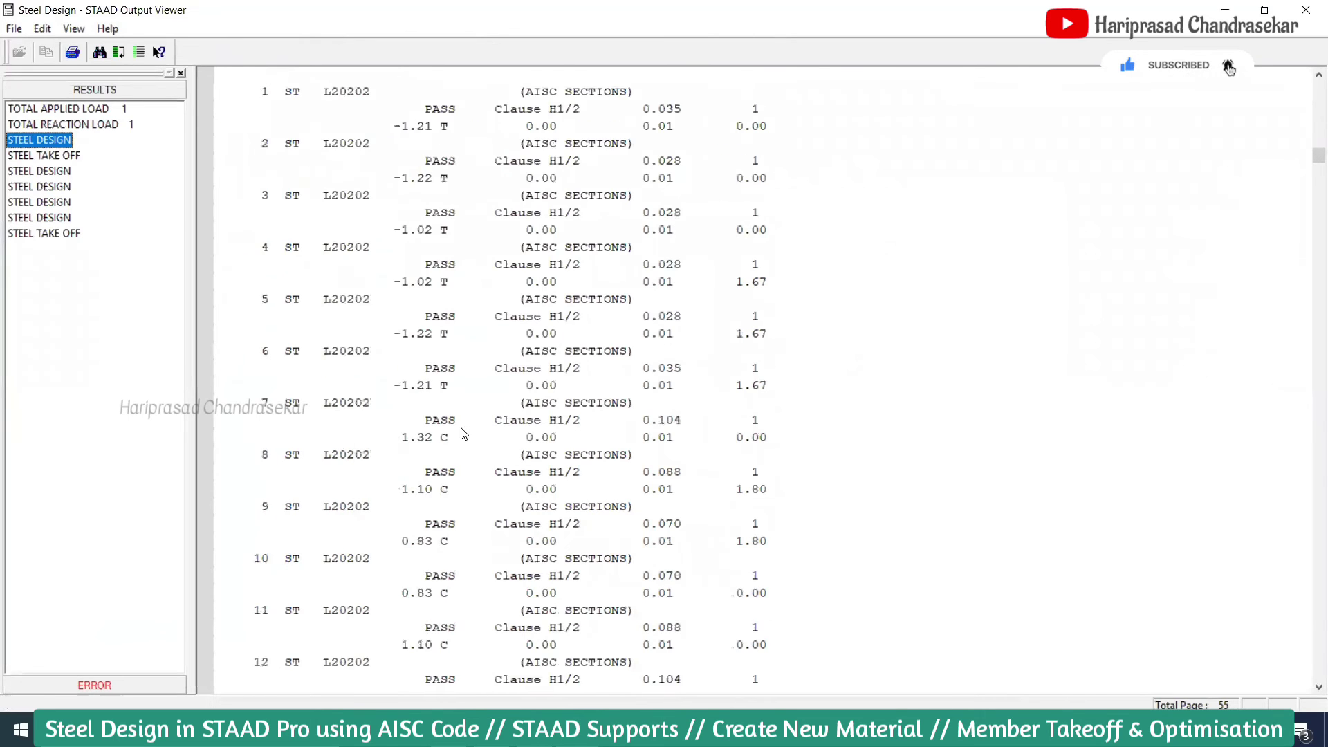
scroll(463, 434, "down", 8)
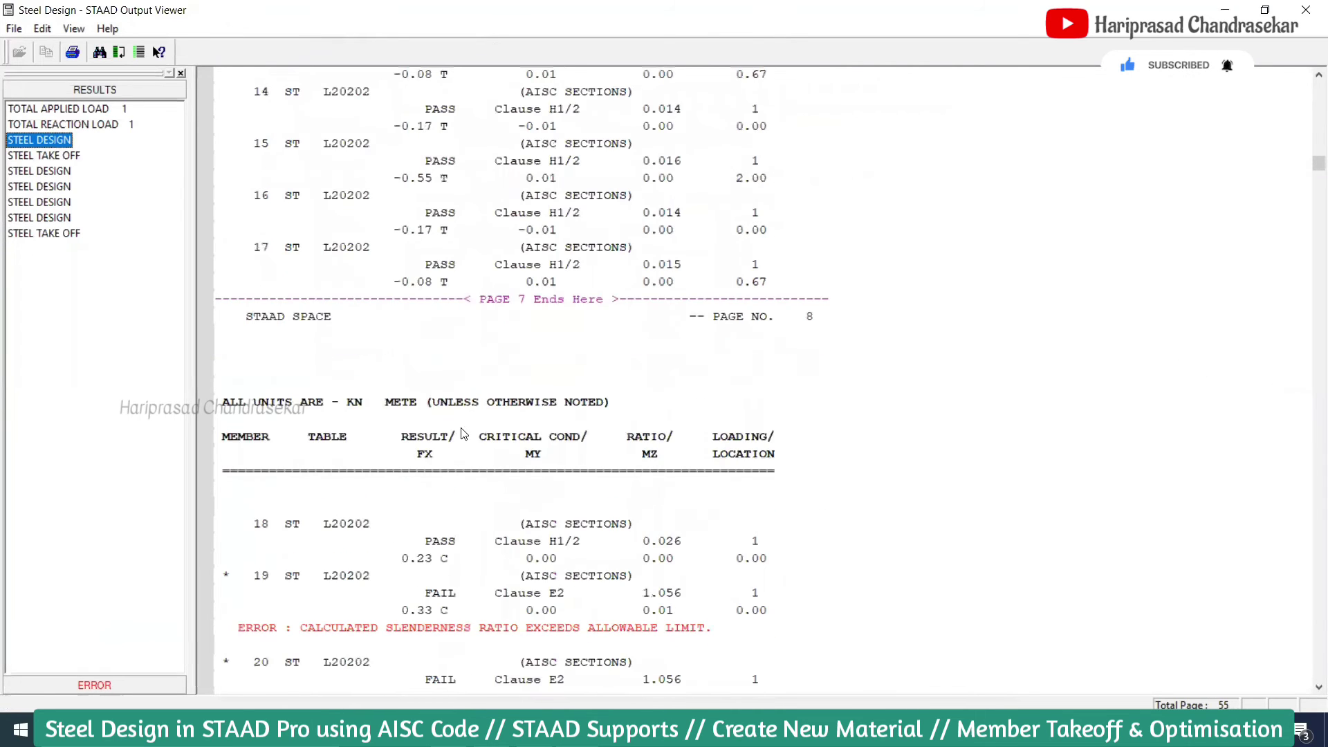
scroll(464, 434, "down", 5)
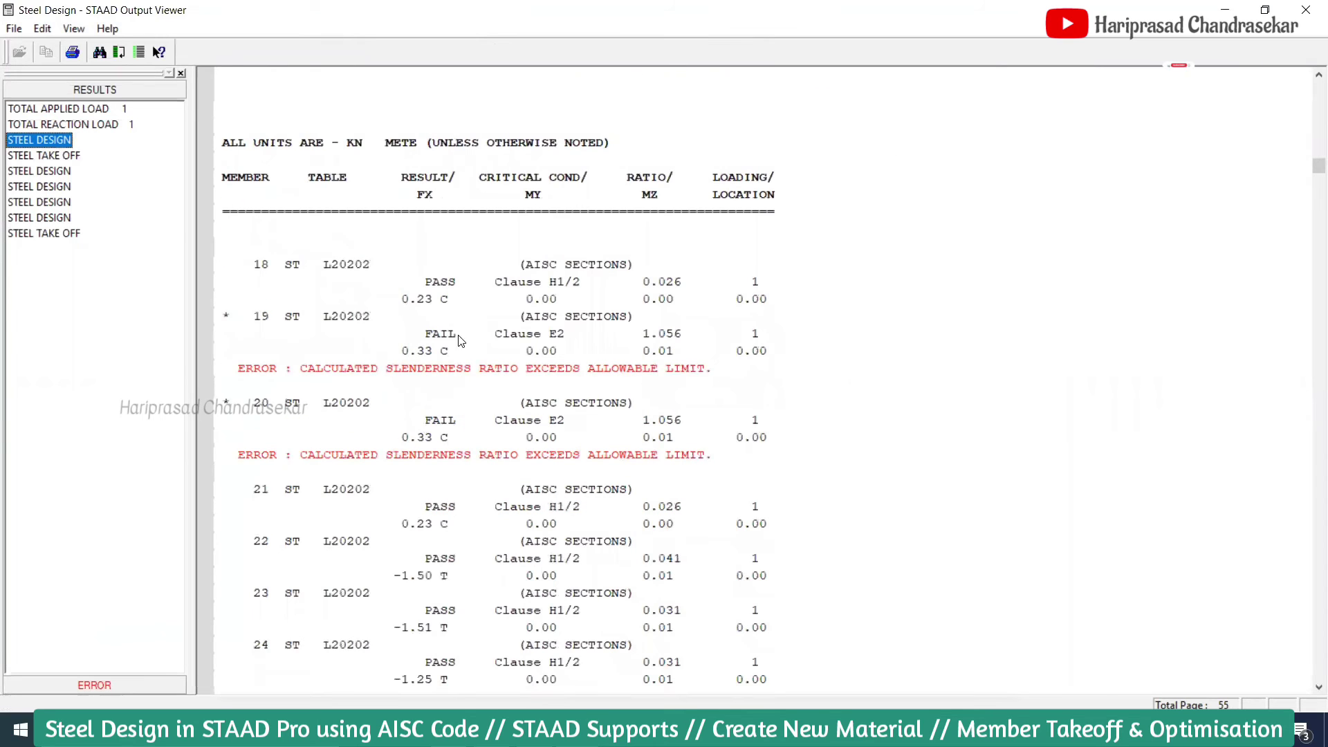
scroll(443, 470, "down", 2)
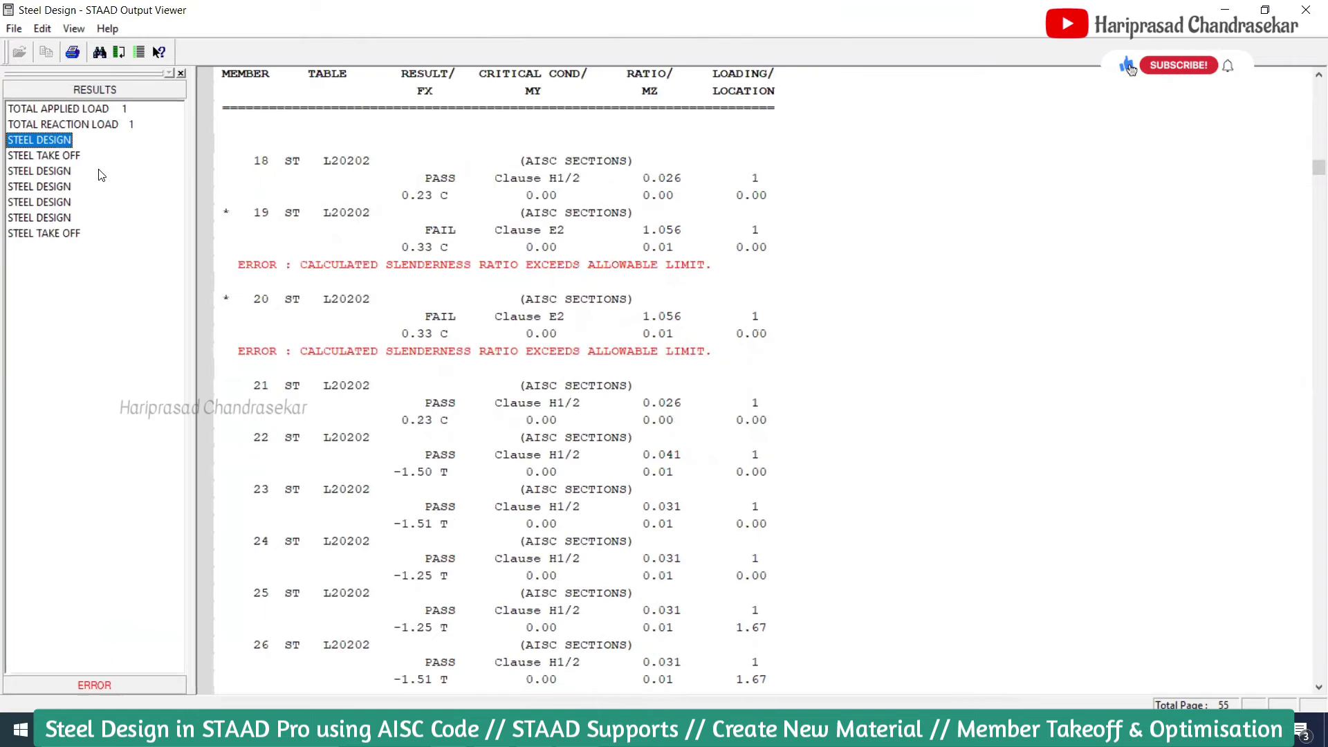
Examine the first steel take-off, with its lengths and weights per profile and member, against the code check results.
left_click(52, 157)
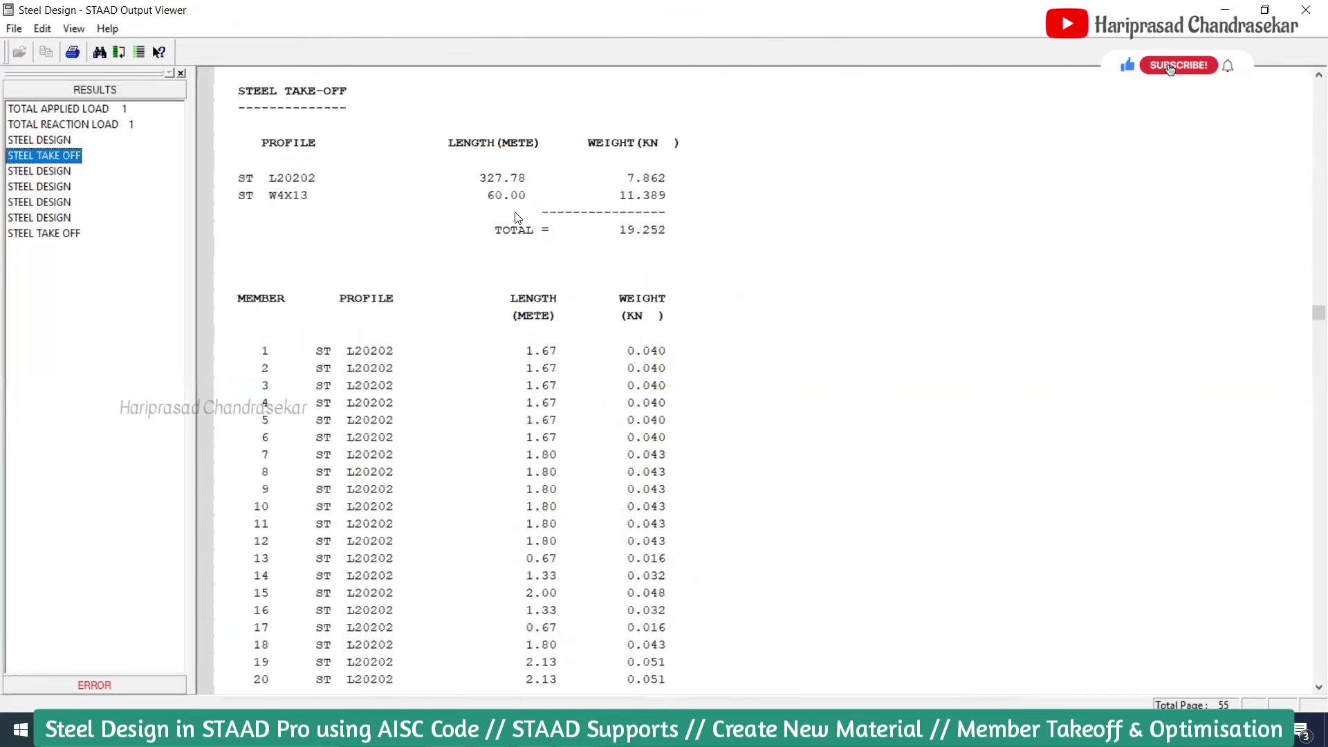
left_click(37, 140)
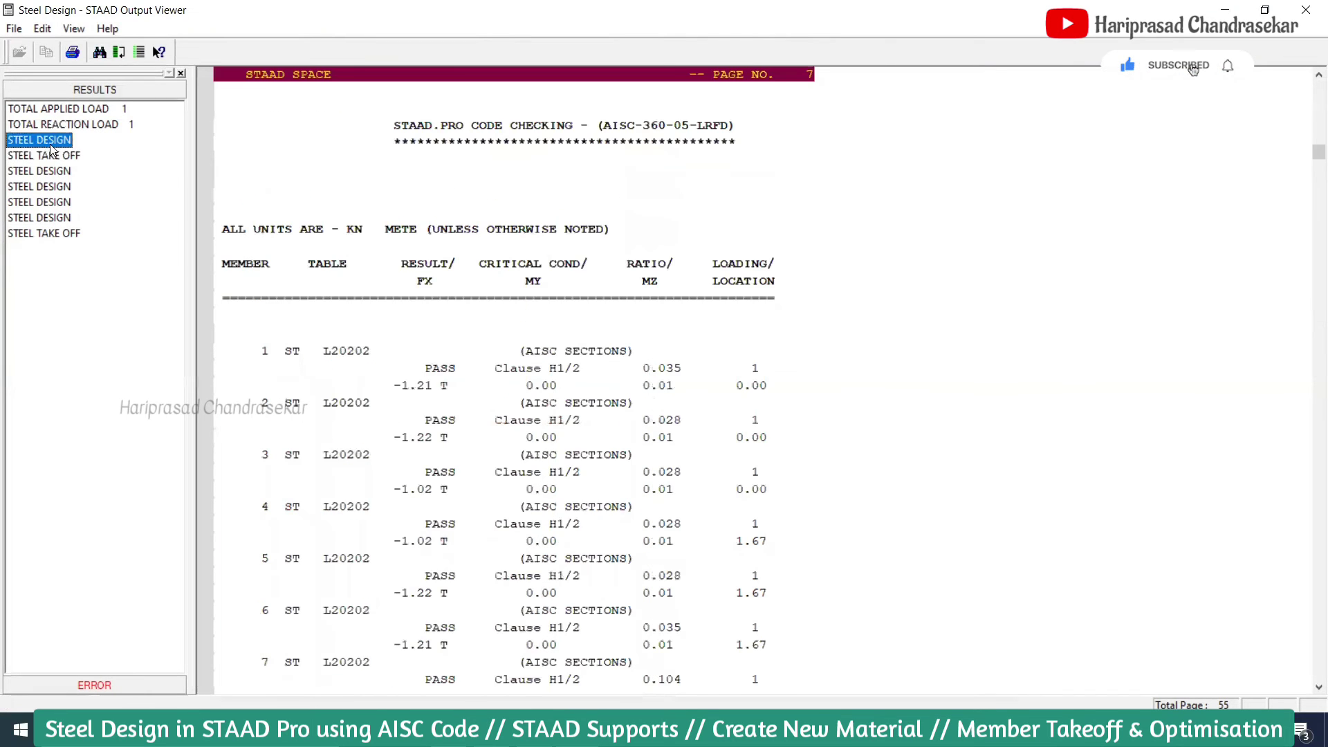
left_click(52, 157)
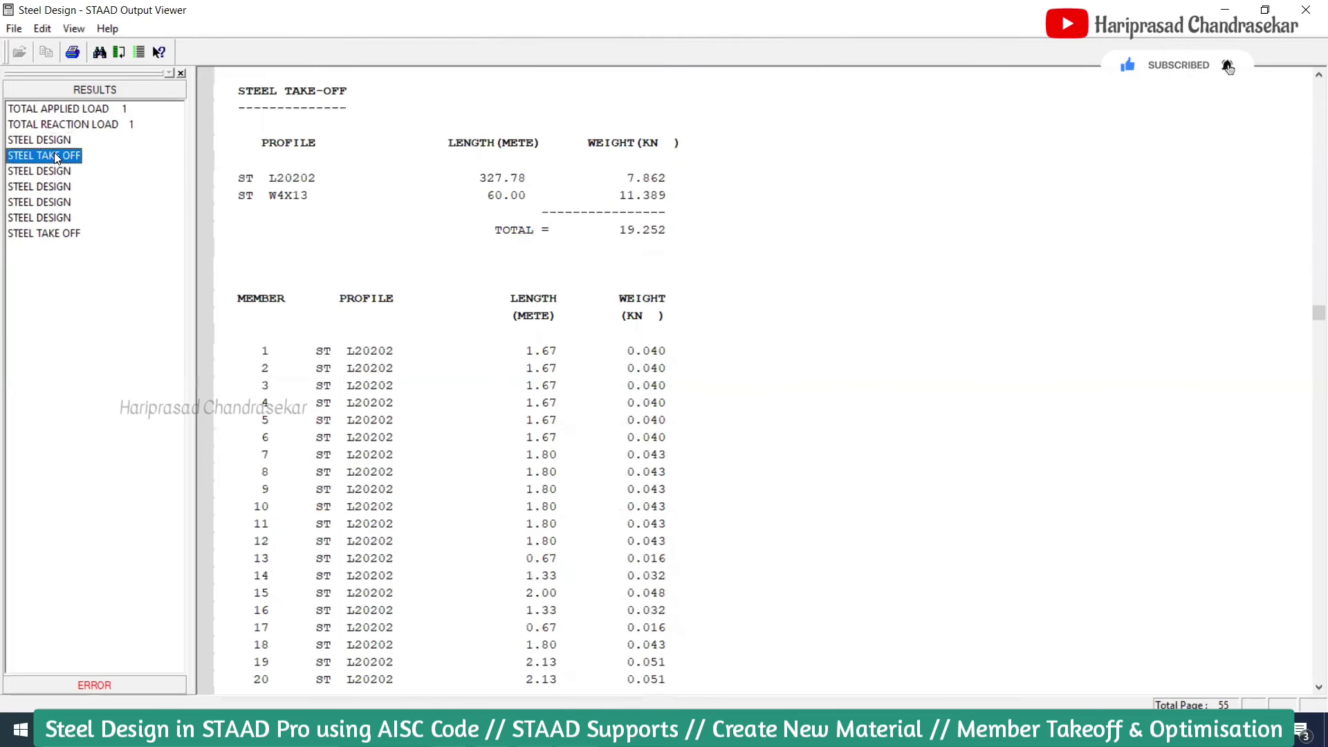
Review the first member selection results to see which section is chosen for each member.
left_click(57, 174)
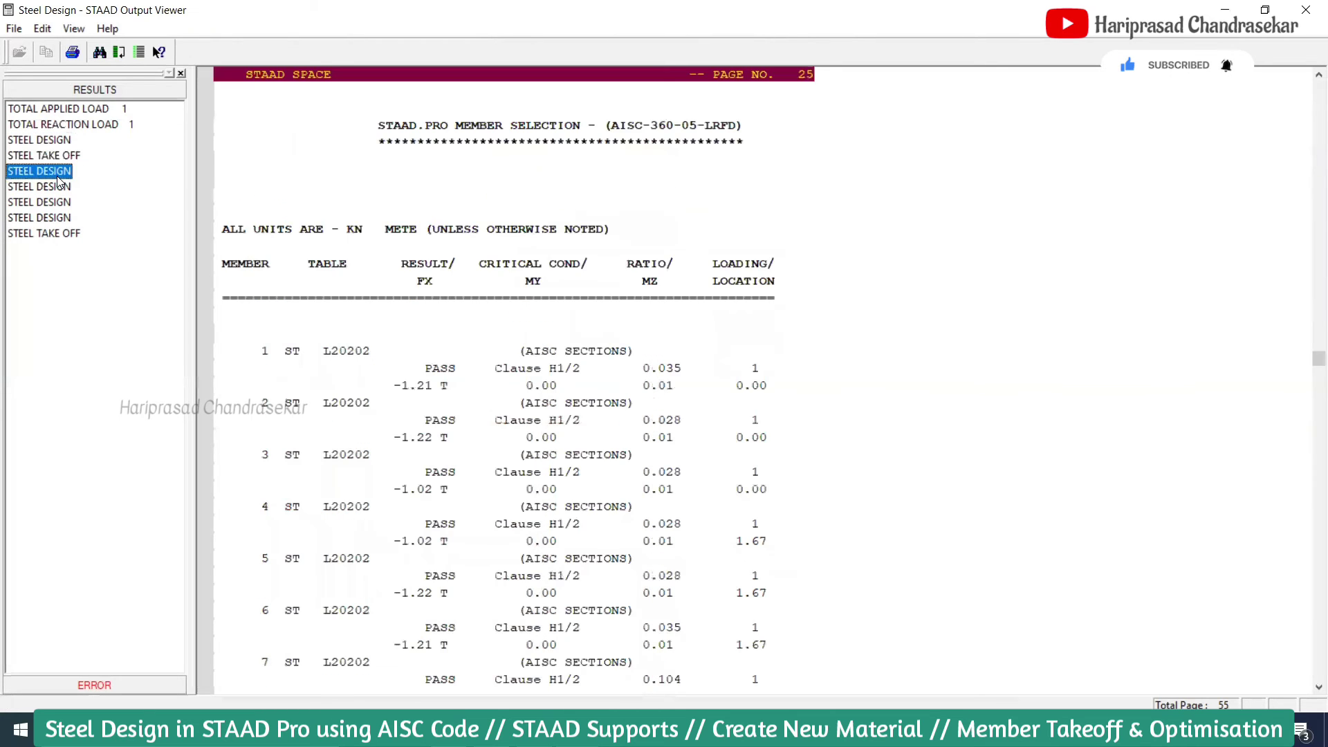
scroll(382, 367, "down", 10)
scroll(379, 388, "down", 20)
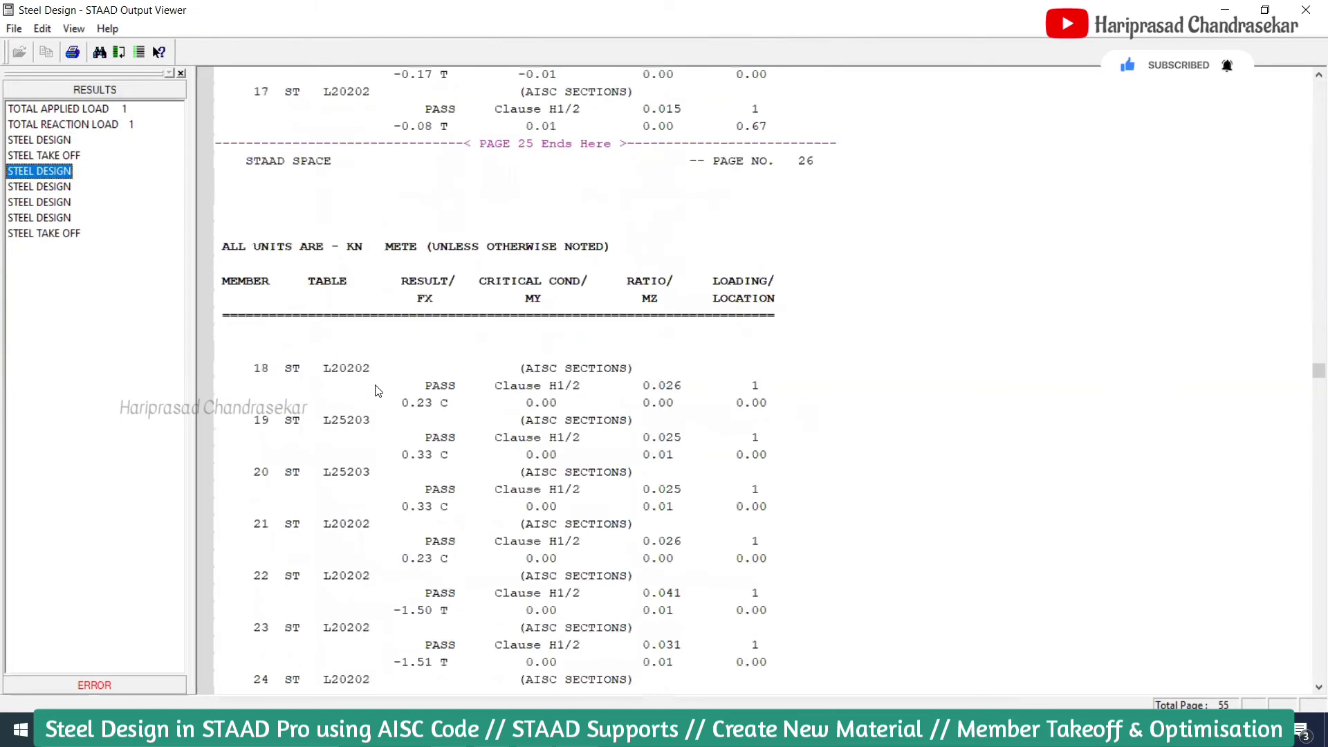
scroll(415, 356, "down", 15)
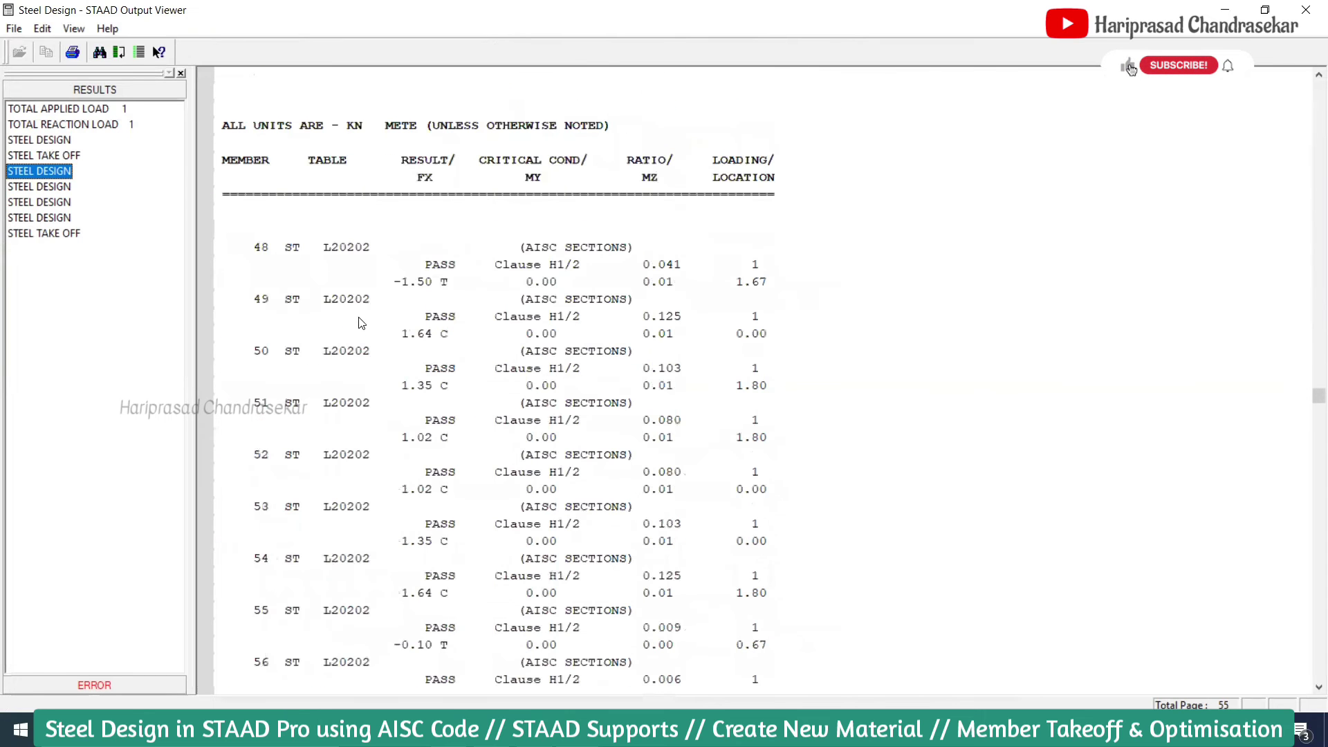
scroll(360, 323, "down", 10)
Check the optimized member selection results and the final steel take-off, and close the output file.
left_click(61, 186)
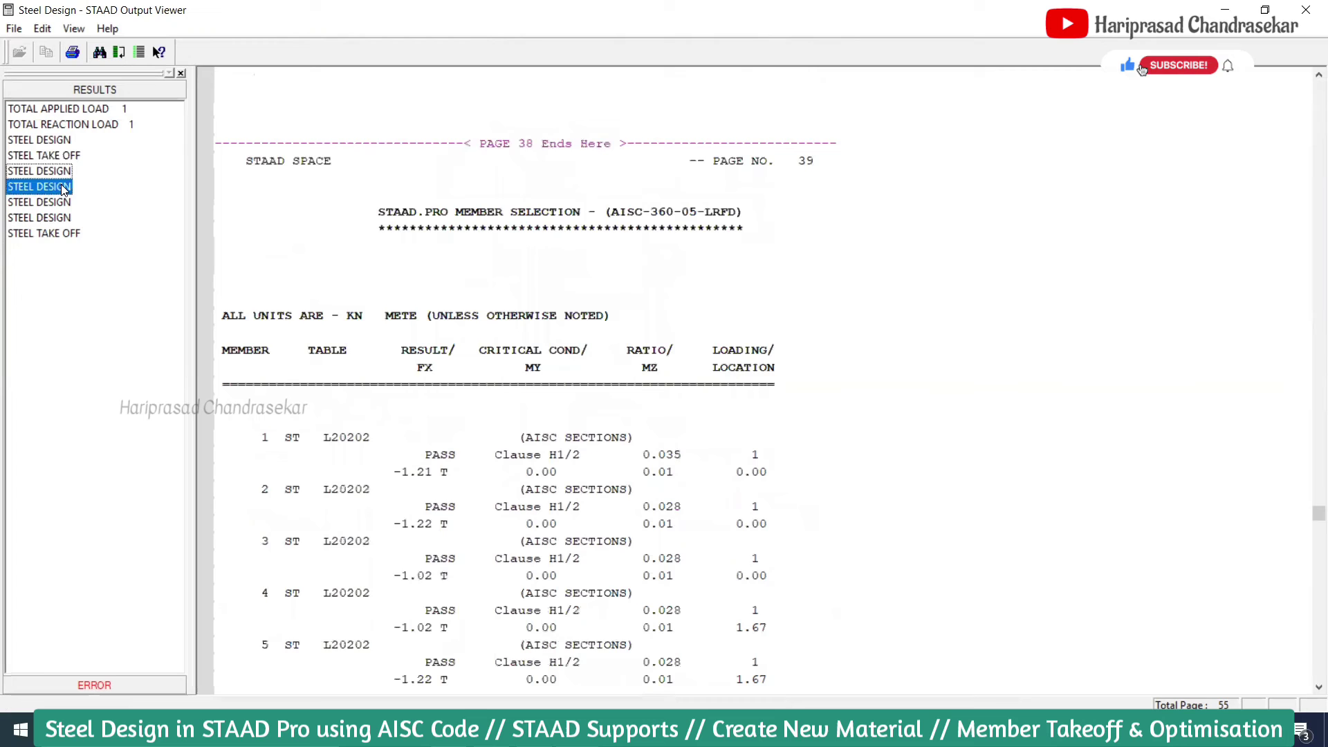
left_click(52, 219)
left_click(54, 233)
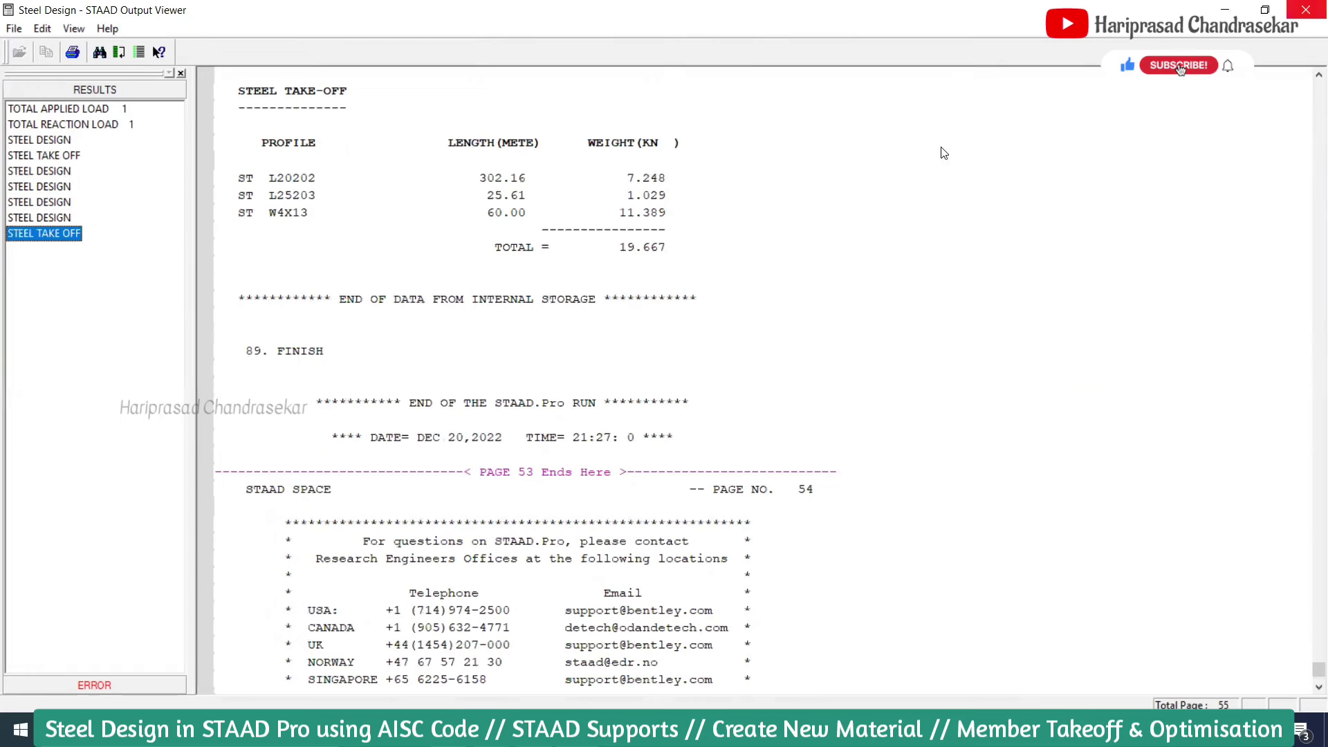
left_click(1307, 13)
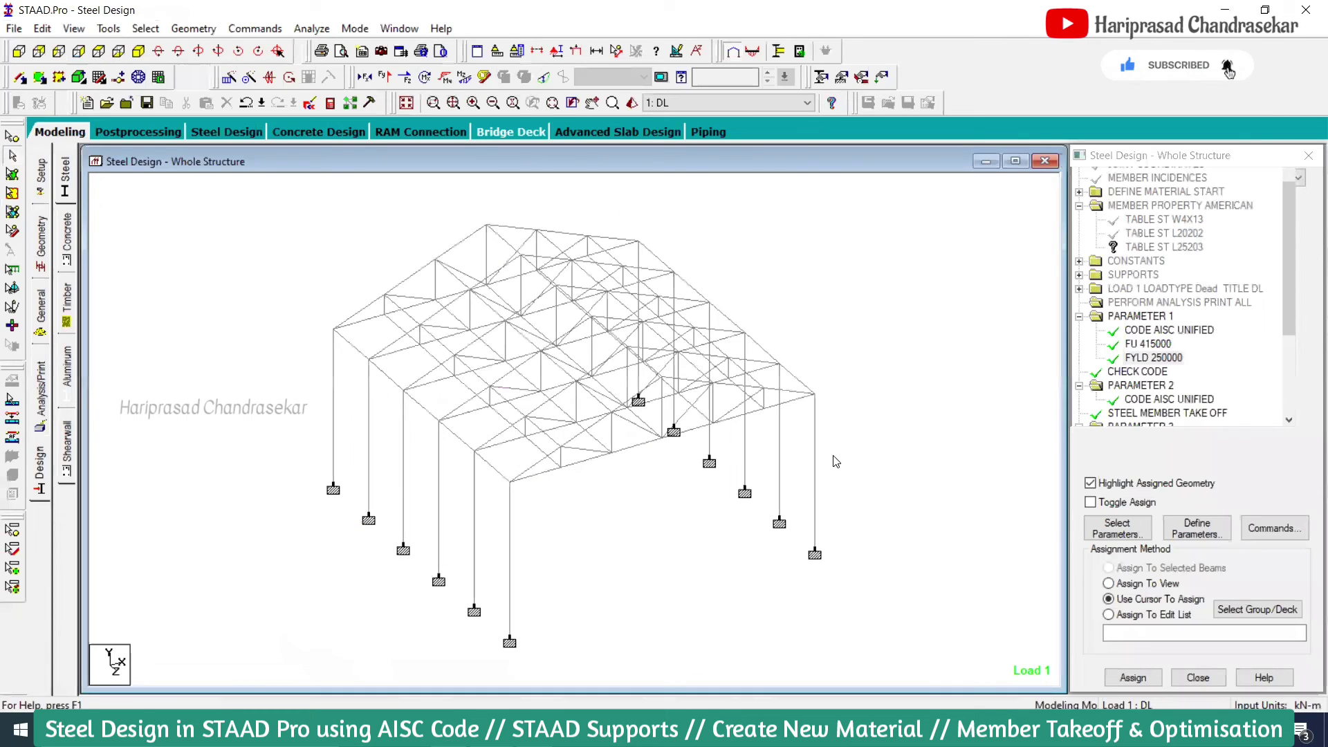
Inspect the design properties and steel design results of corner column 198.
double_click(815, 461)
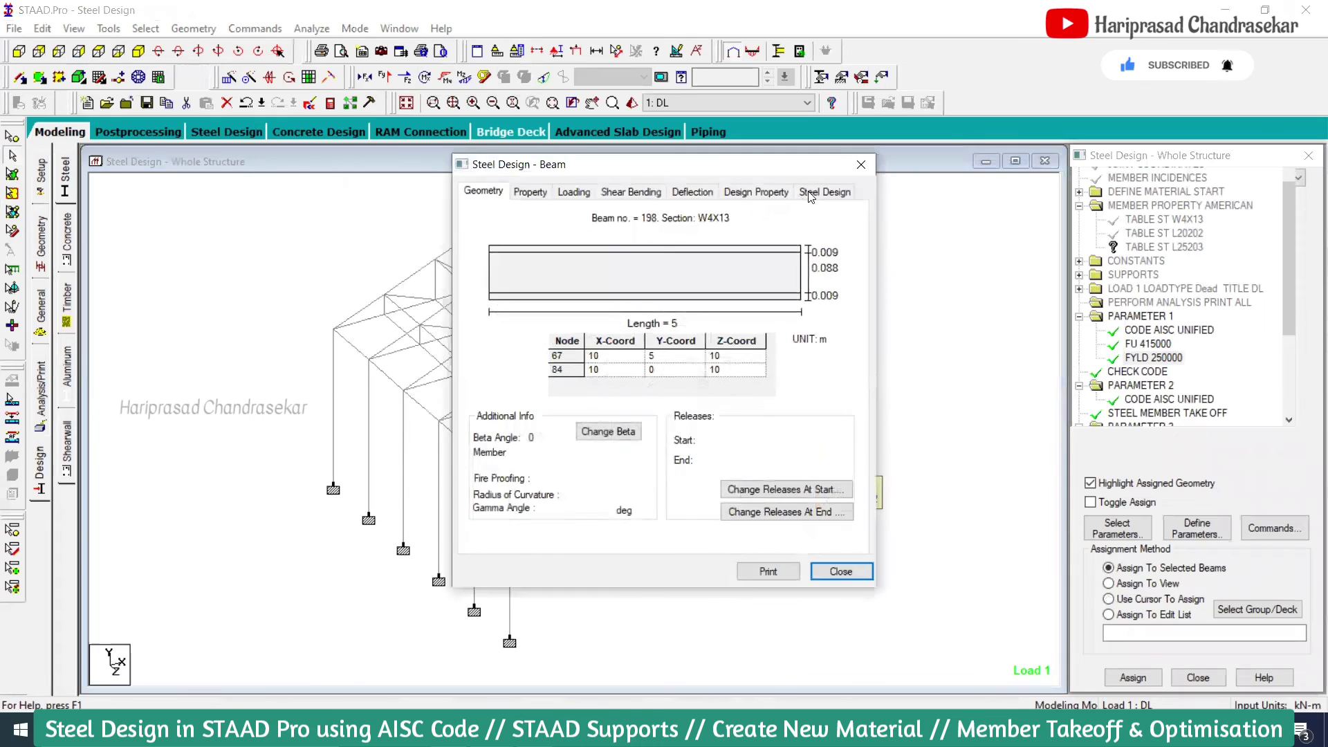
left_click(755, 194)
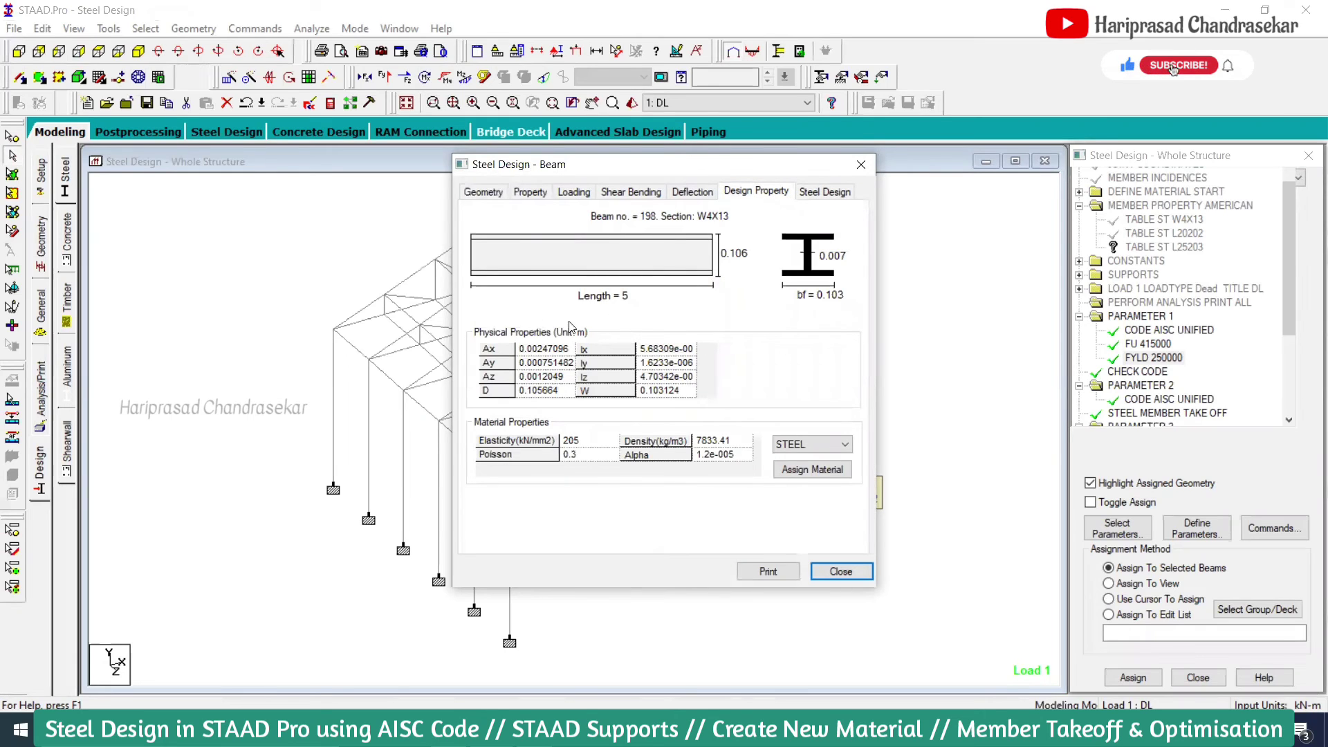
left_click(825, 191)
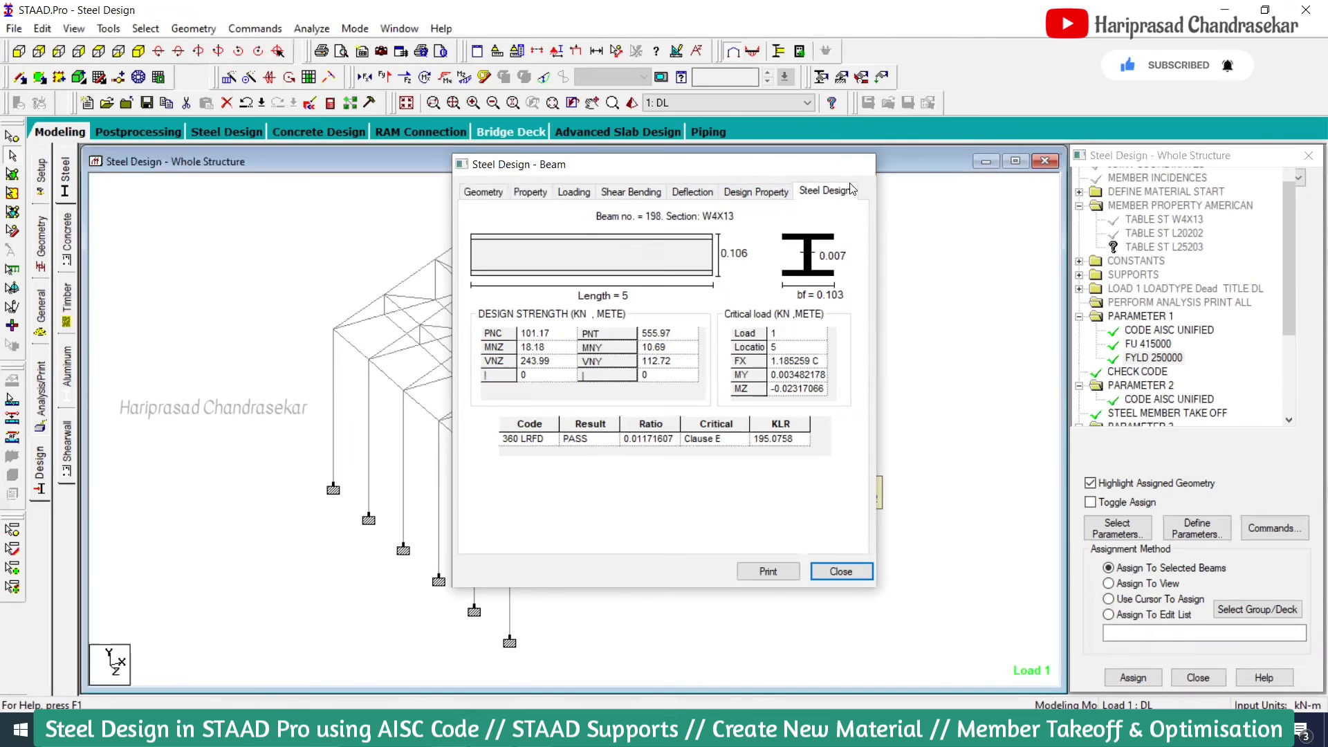
left_click(861, 166)
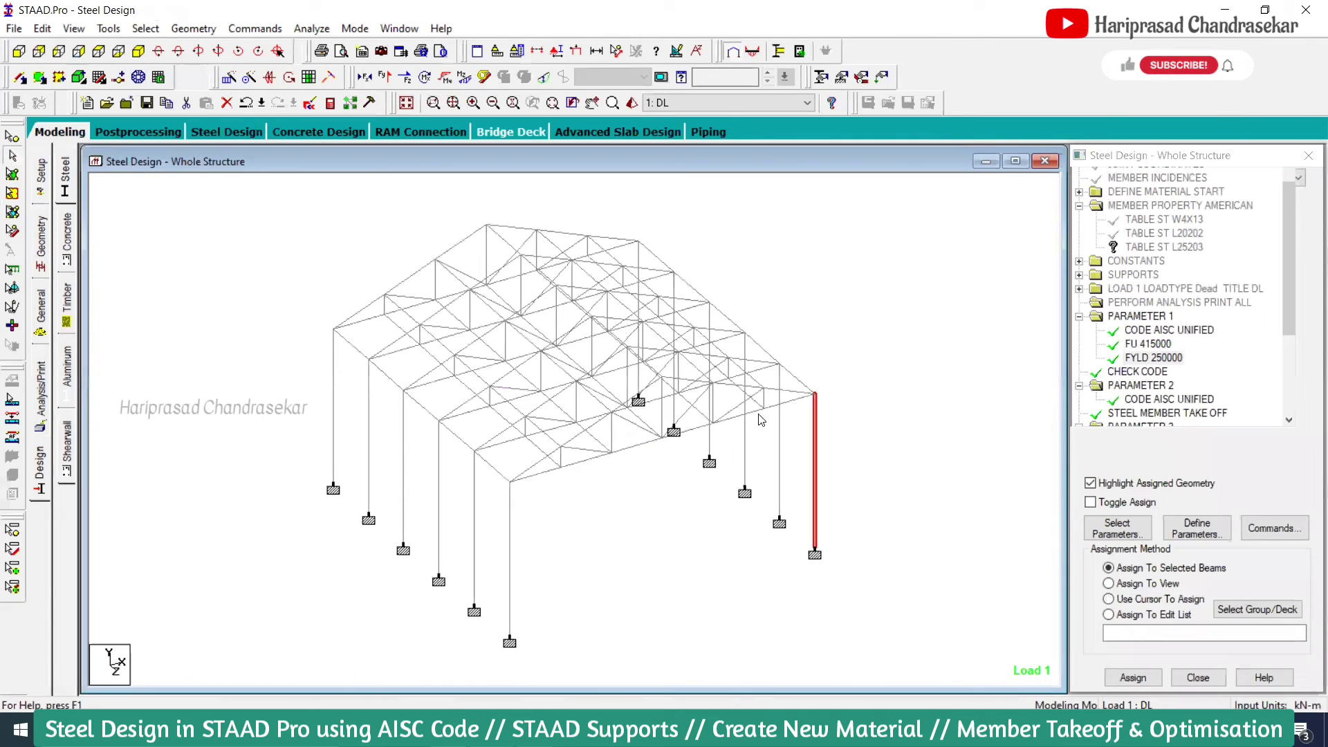
Inspect the steel design results of bottom chord member 108 on the front truss.
double_click(634, 448)
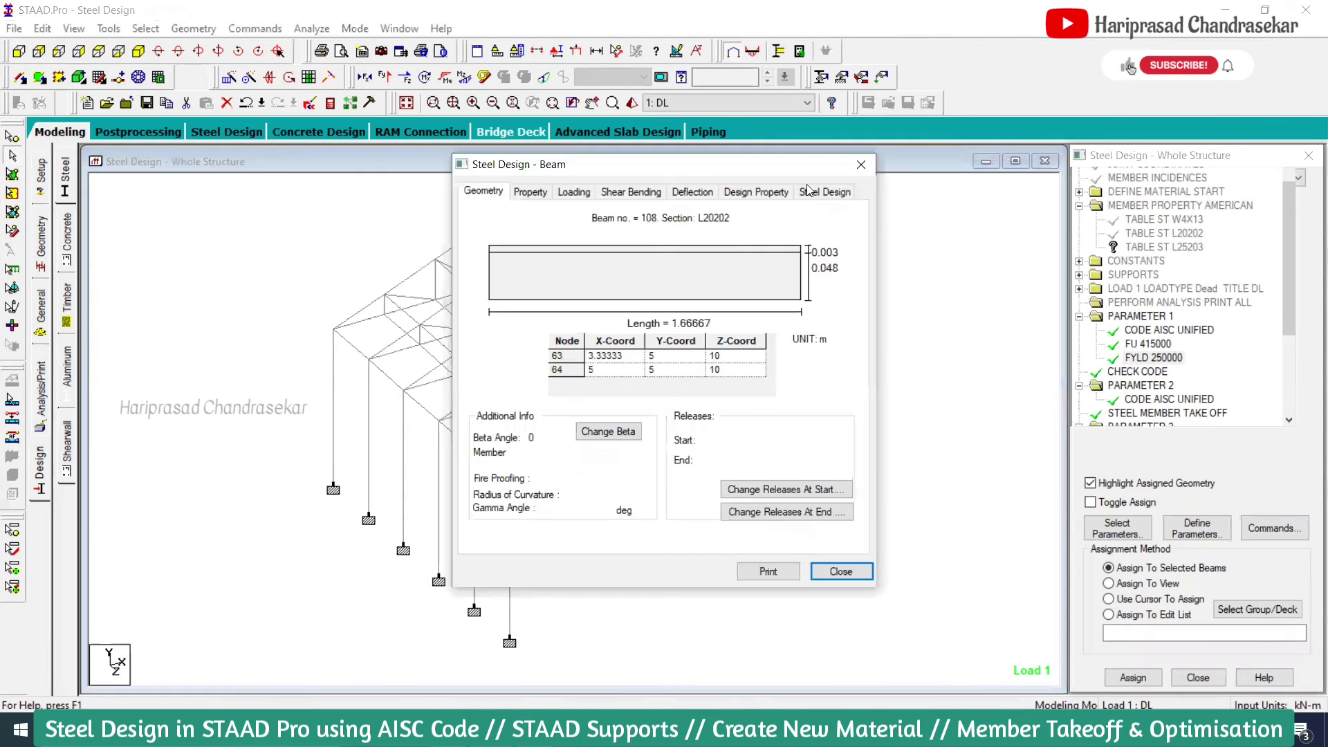
left_click(816, 192)
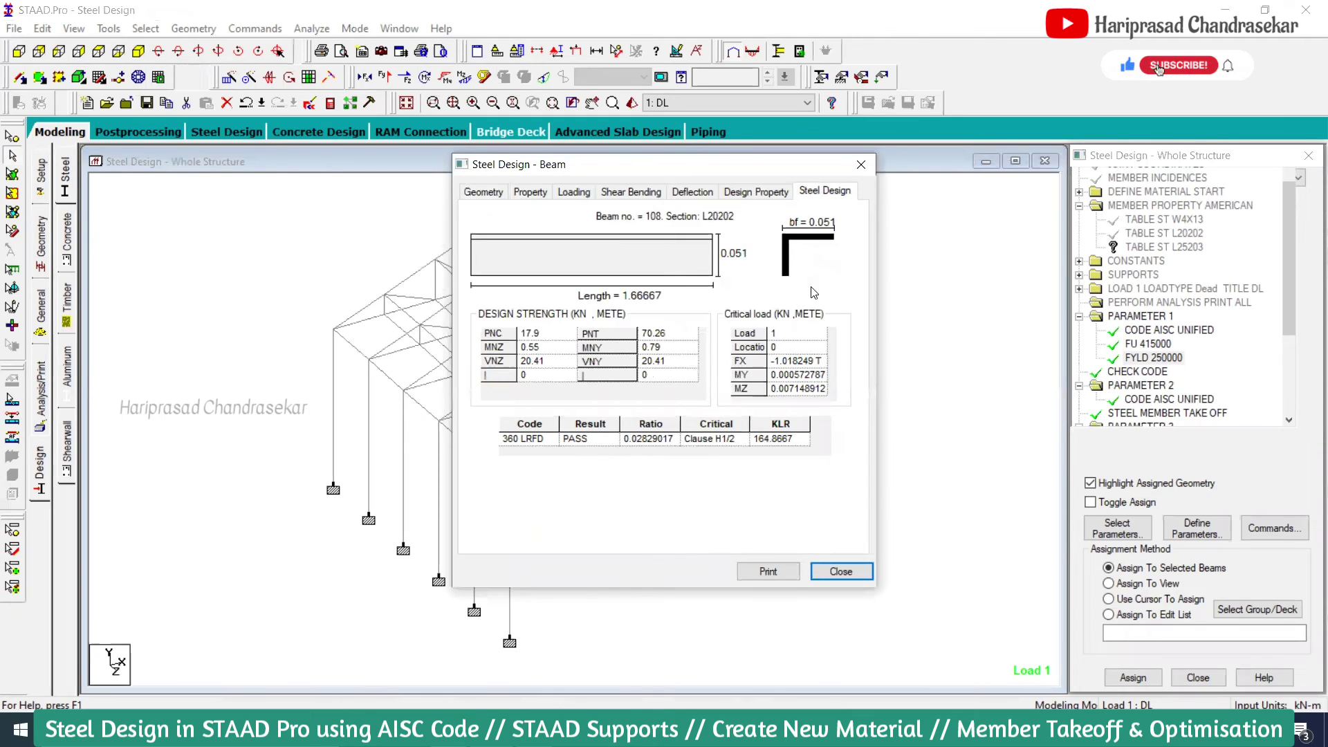
left_click(861, 165)
Inspect the steel design results of column 196, next to the corner column, and clear the member selection.
double_click(780, 445)
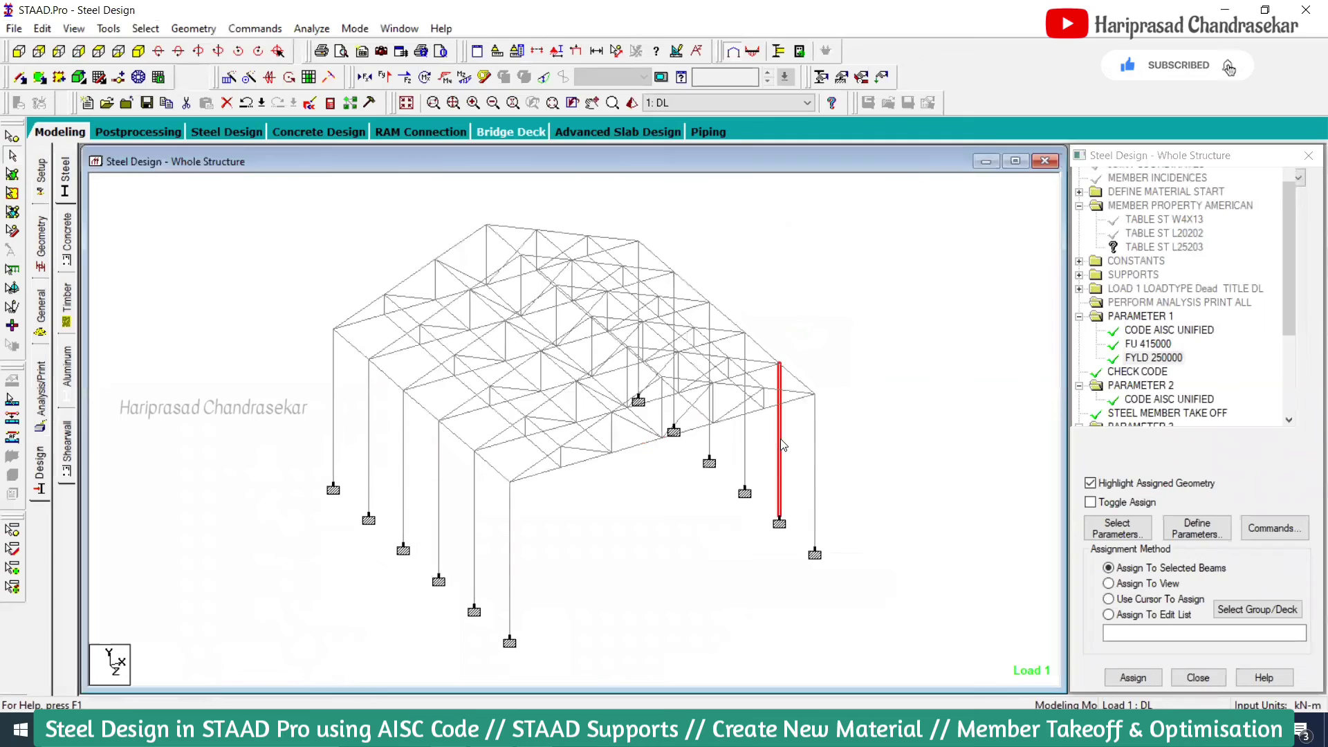
left_click(825, 191)
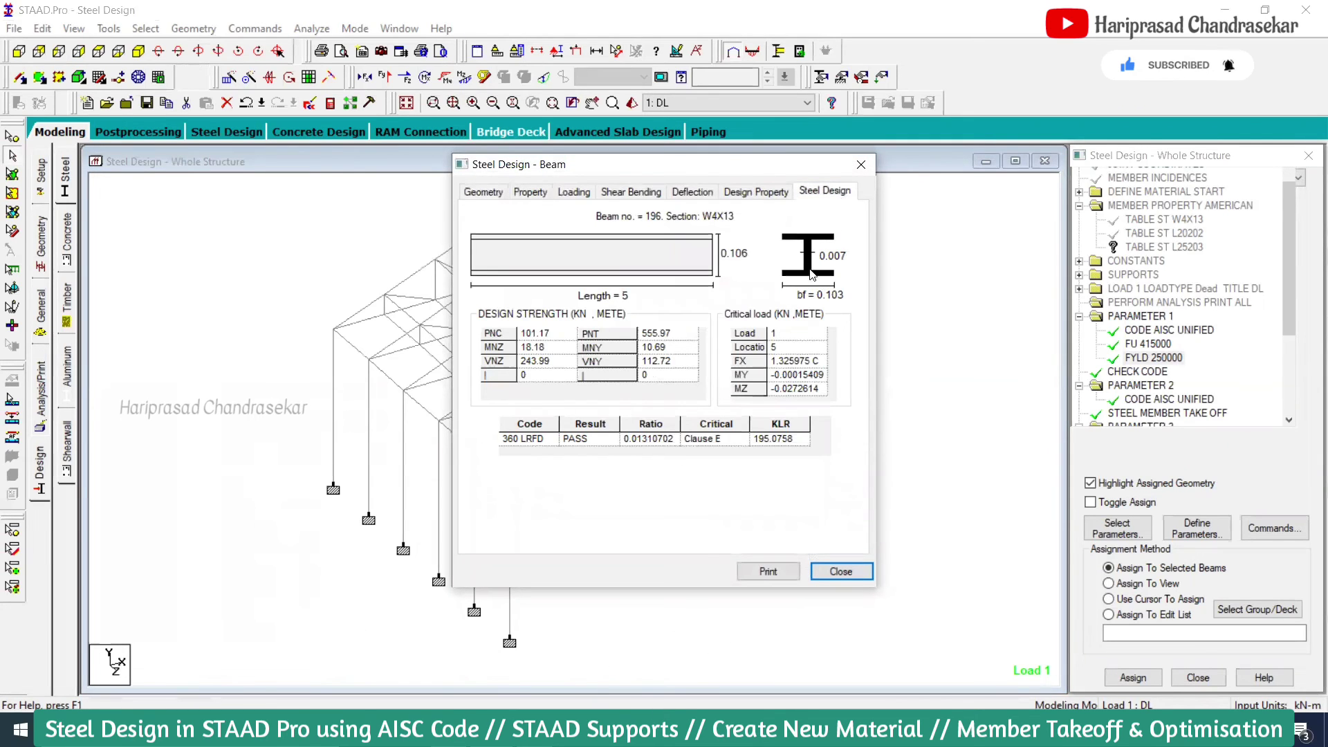
left_click(861, 165)
left_click(907, 294)
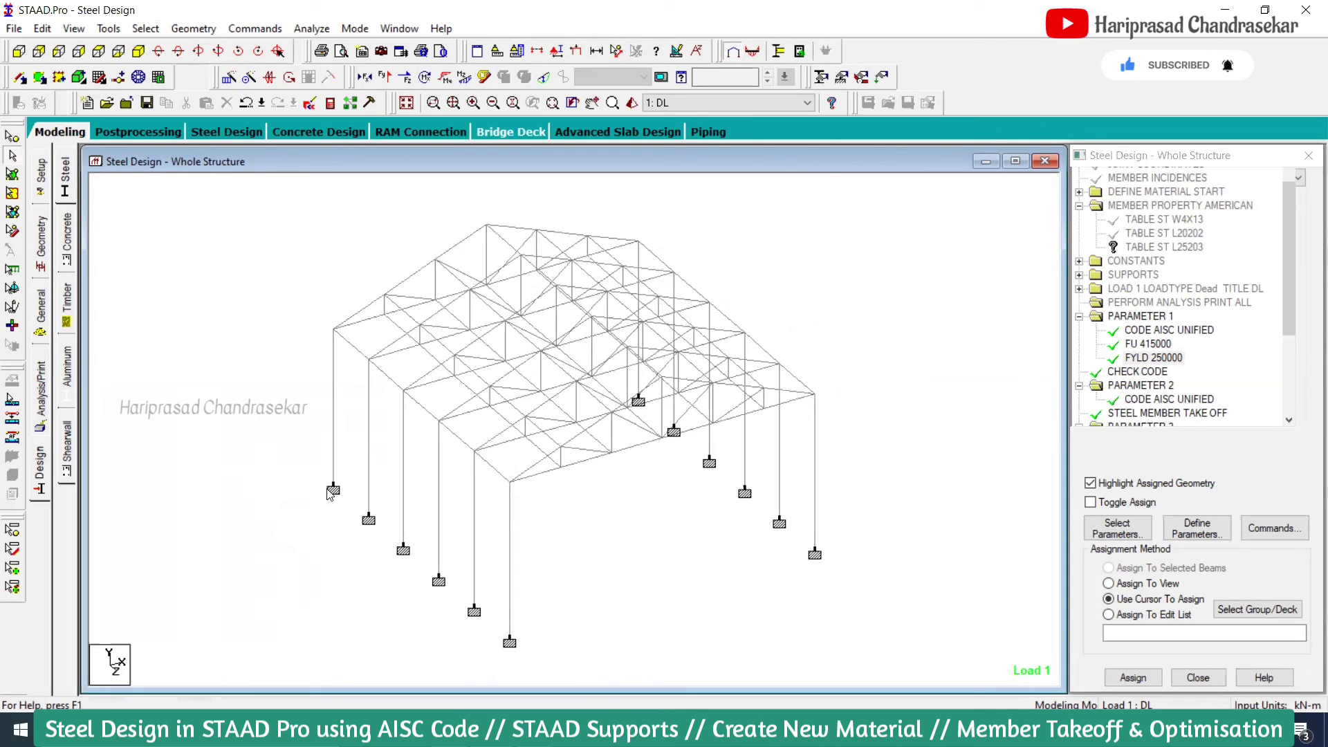
middle_click_drag(664, 519, 594, 505)
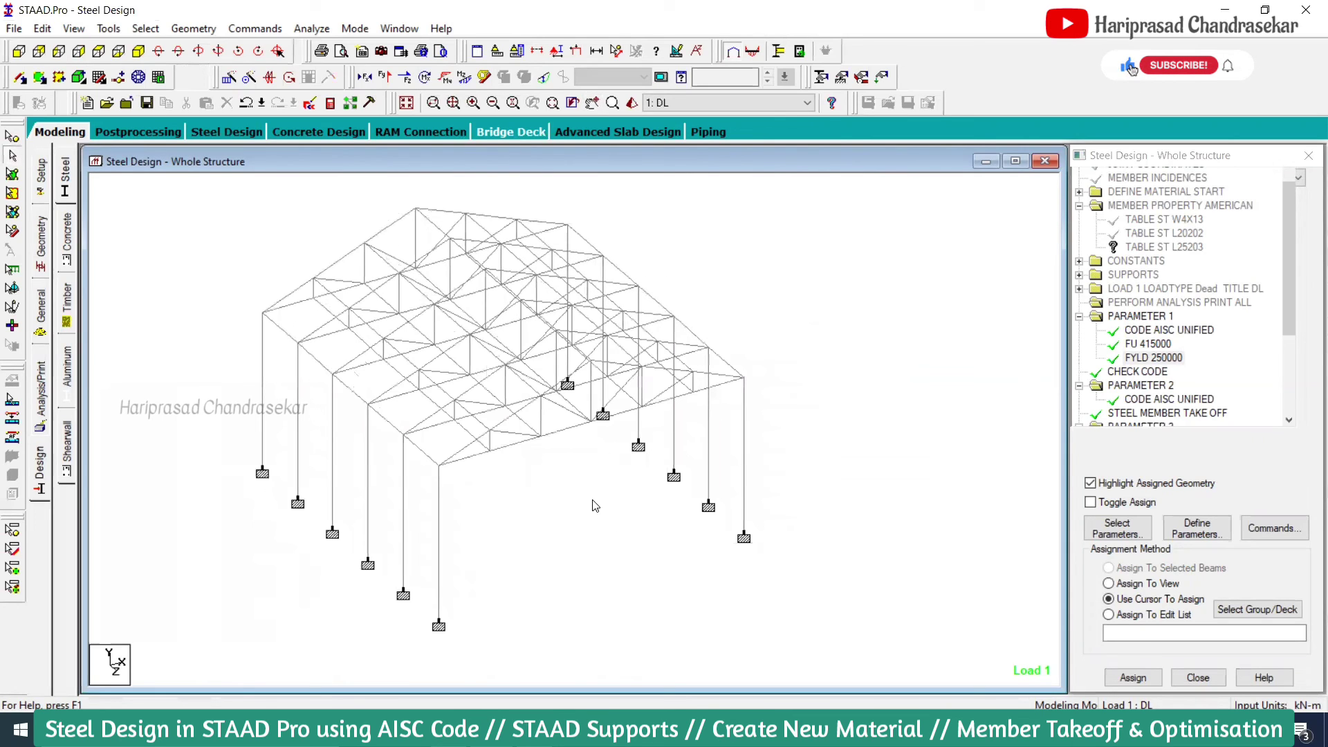